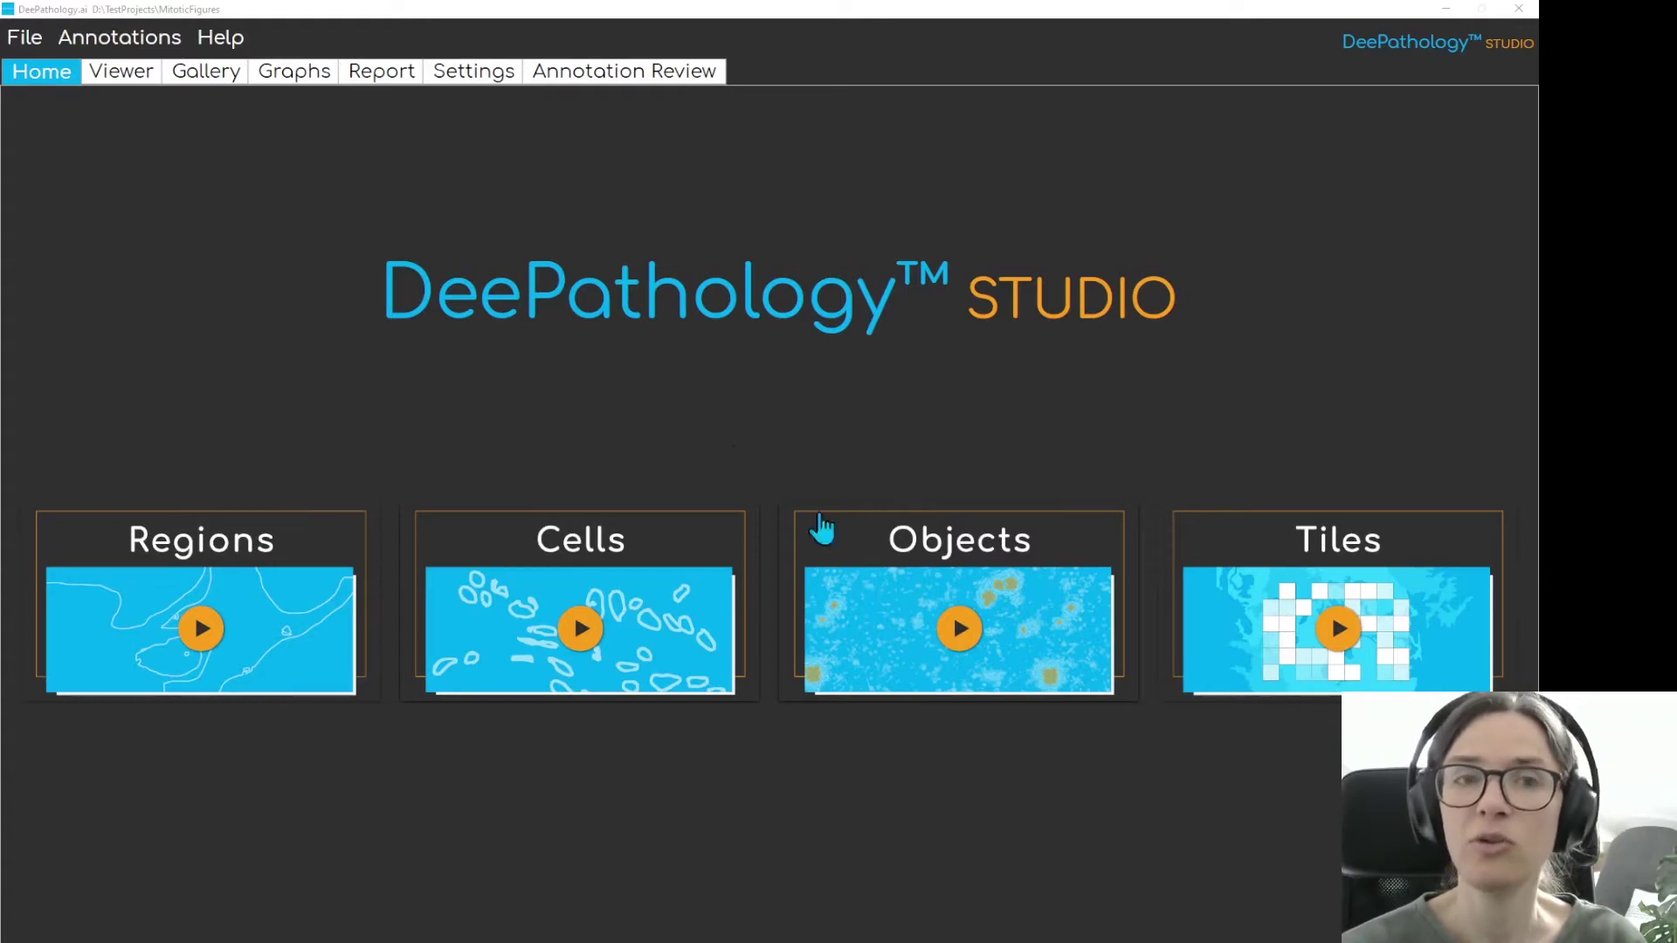
Open the slide in the viewer and check the Background and Mitotic figure categories
click(111, 83)
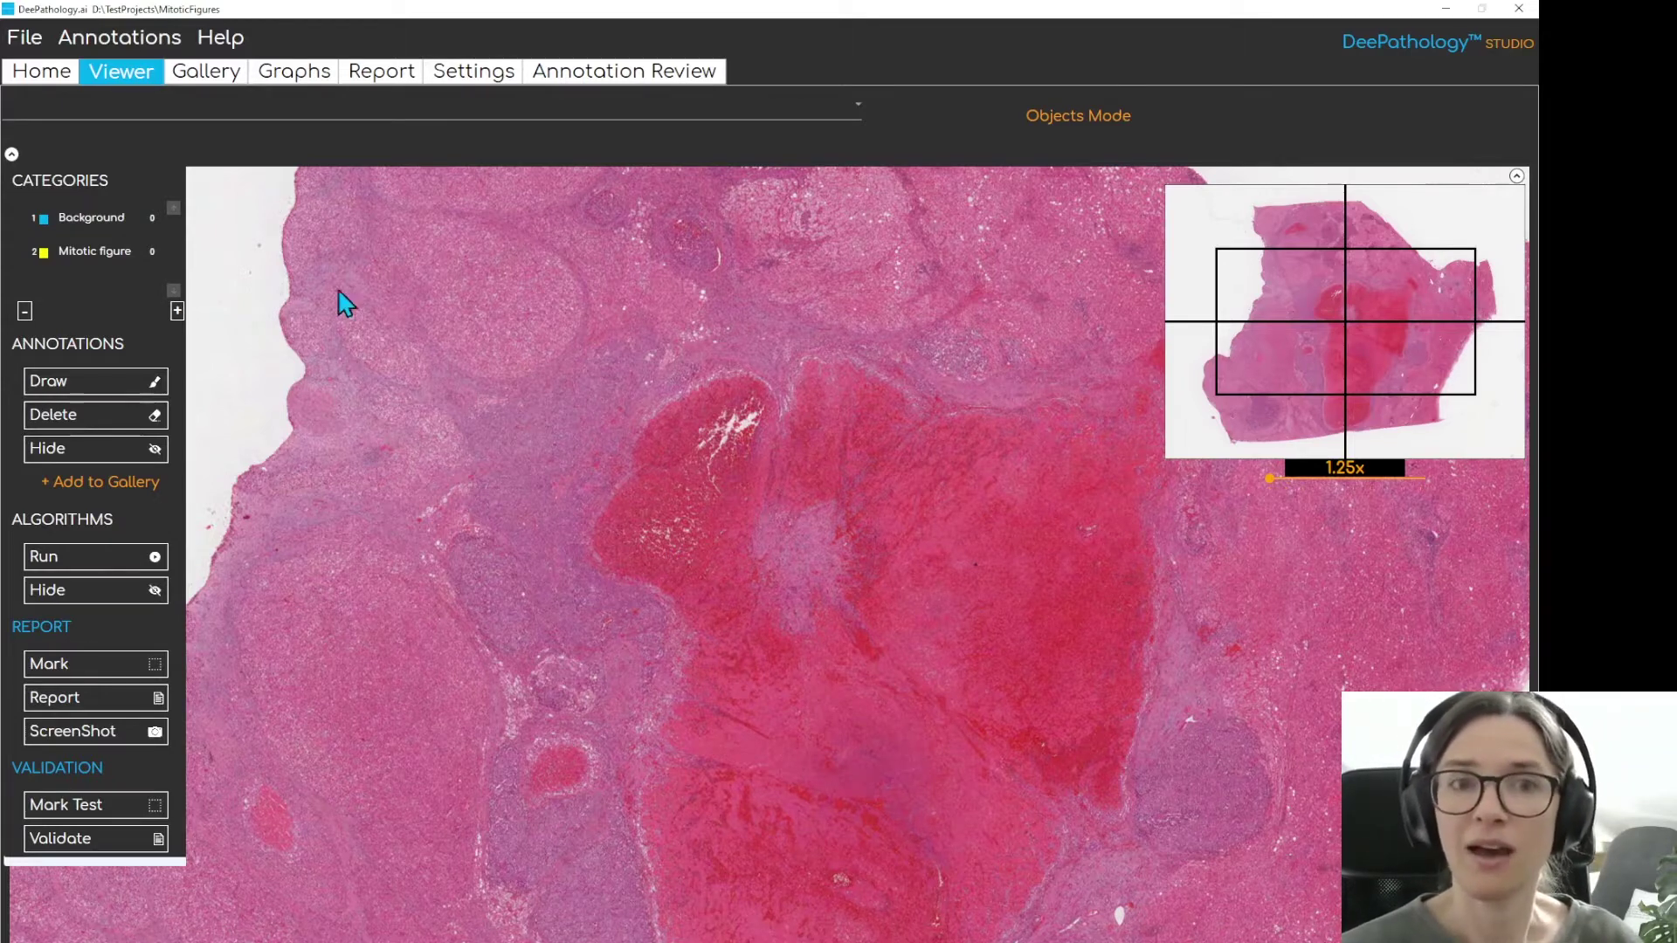
click(102, 217)
key(Return)
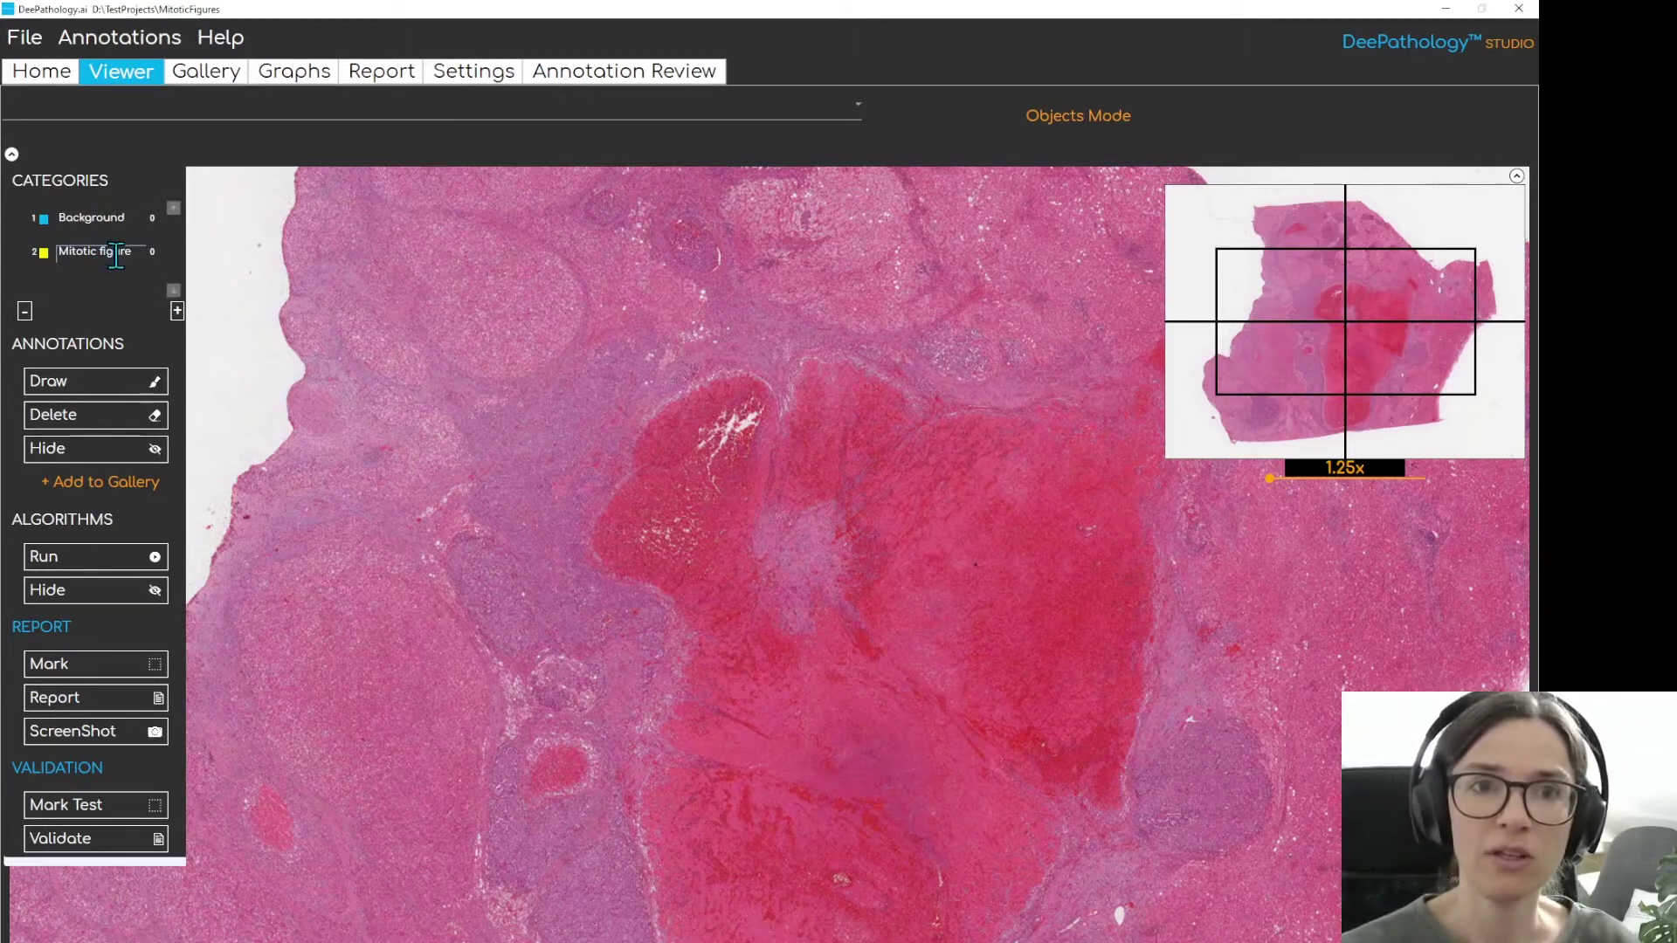
click(128, 223)
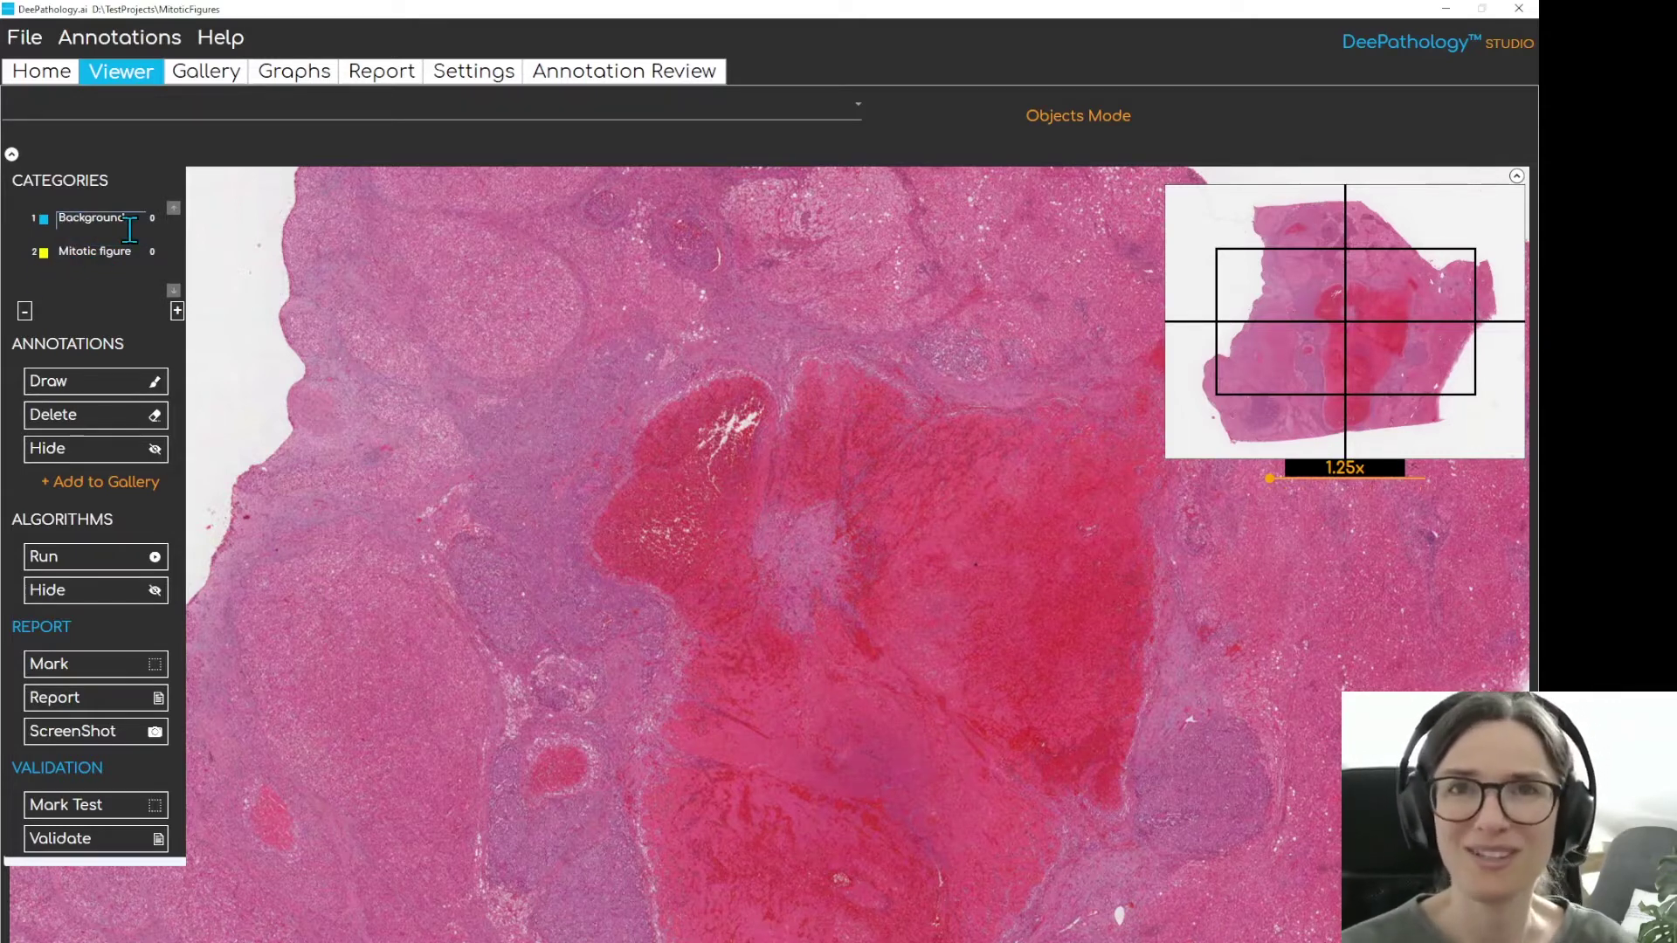
key(Return)
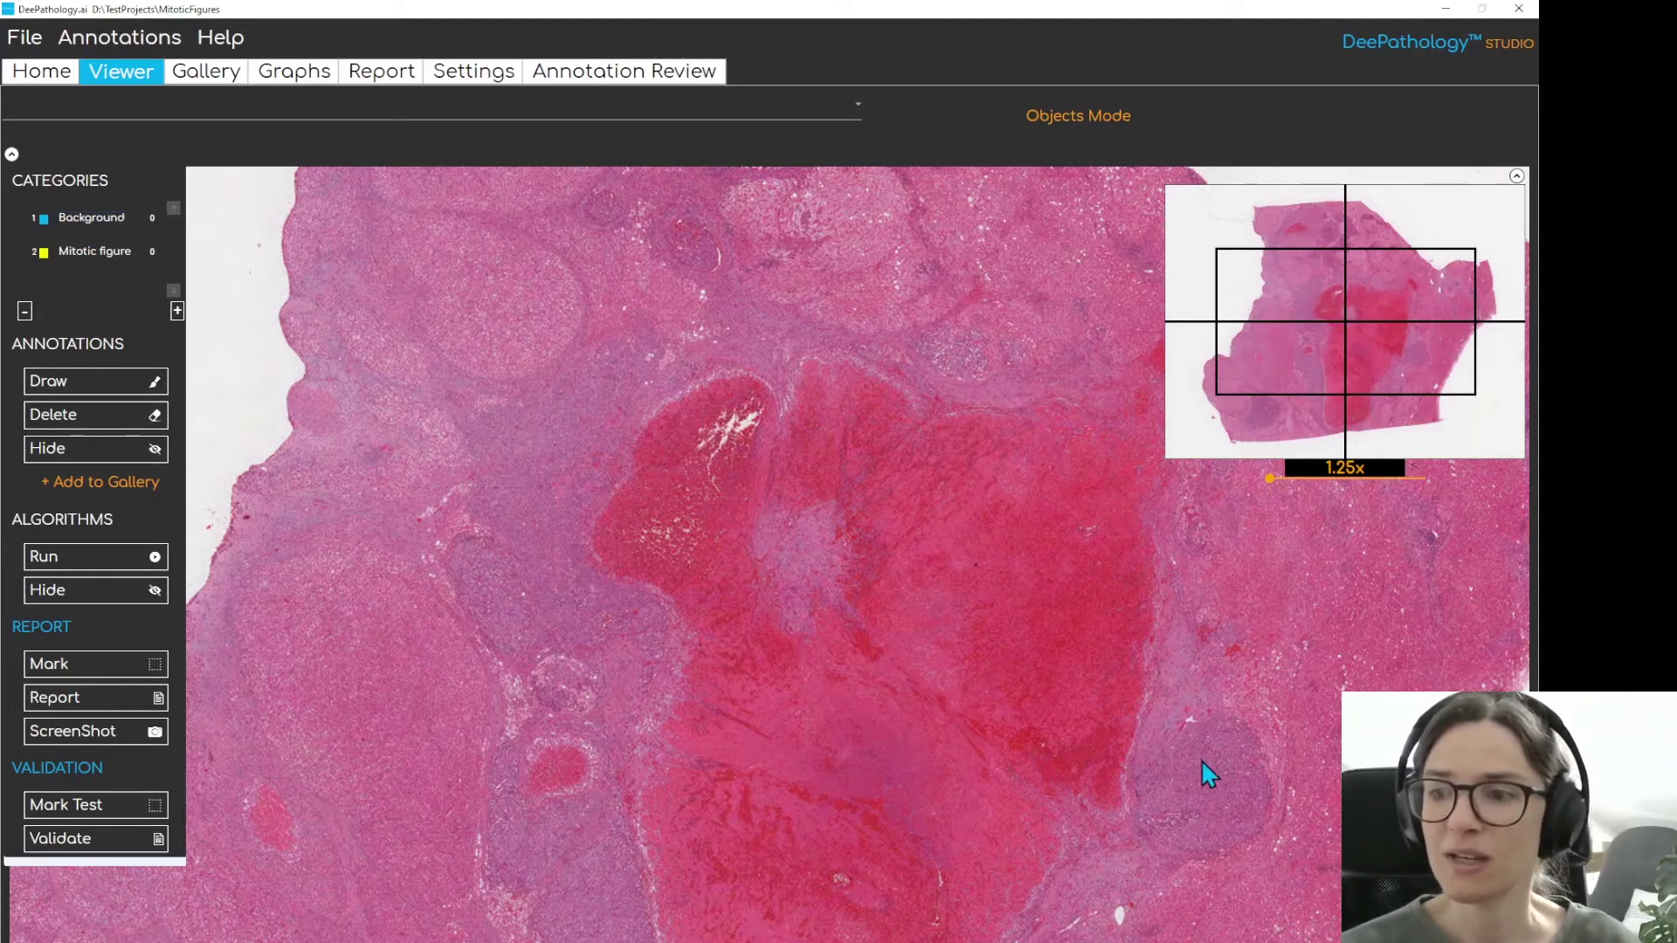
At 40x in the purple nodule beside the red area, outline two dividing cells in the Mitotic figure category
drag(1202, 759, 953, 636)
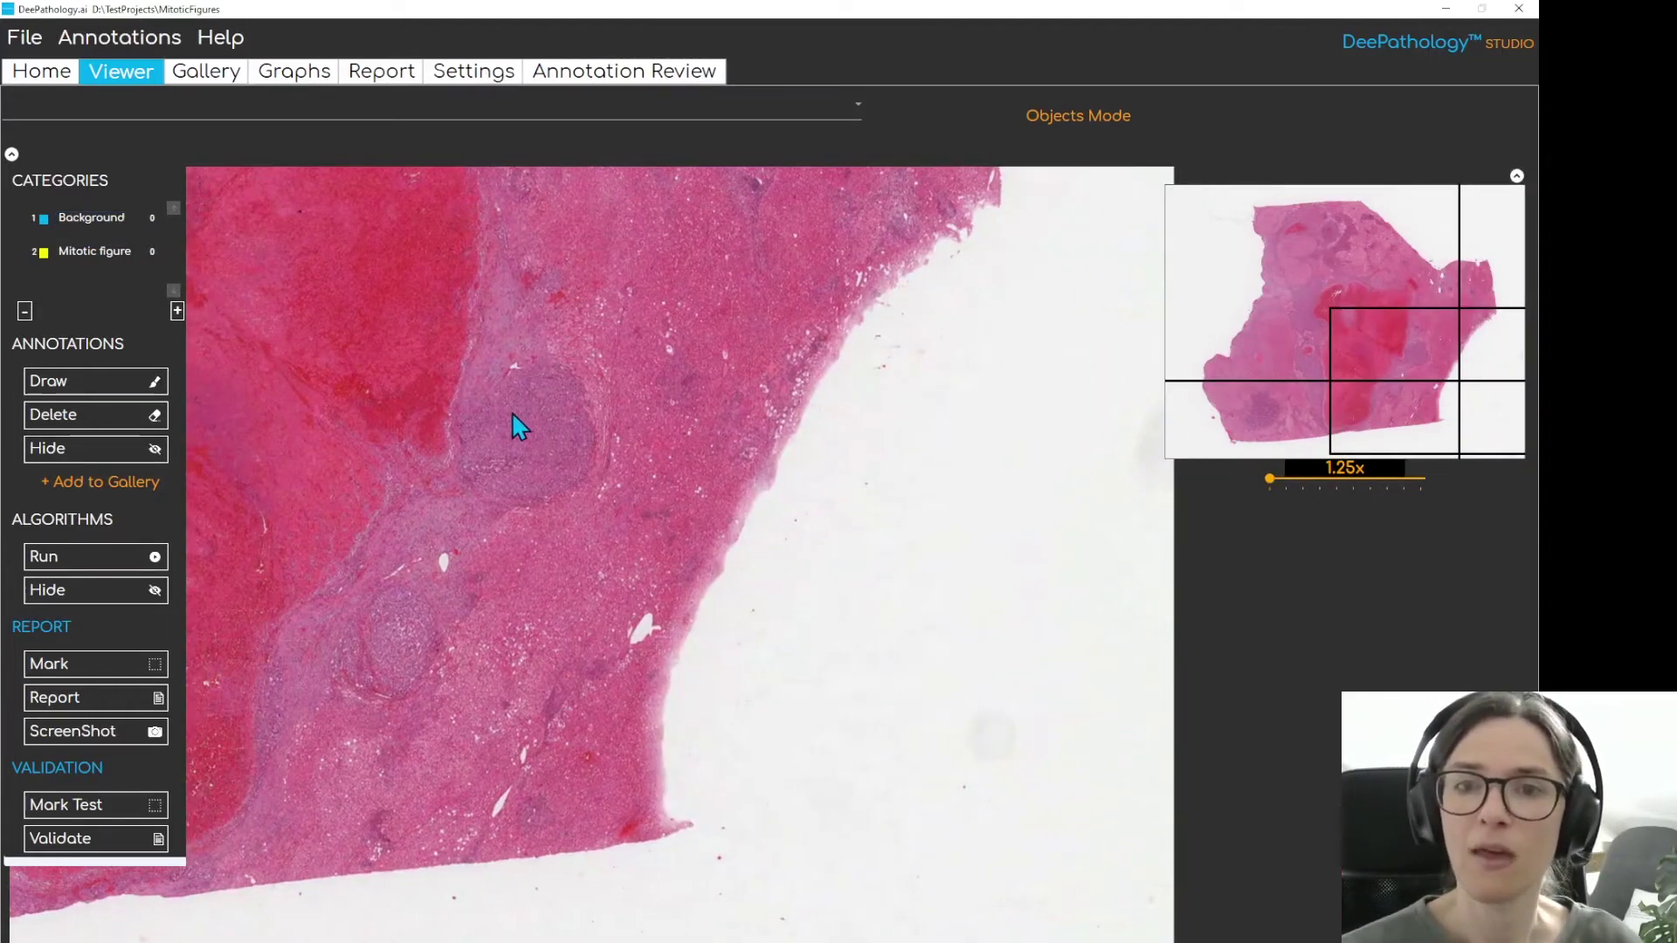
scroll(512, 412, up, 3)
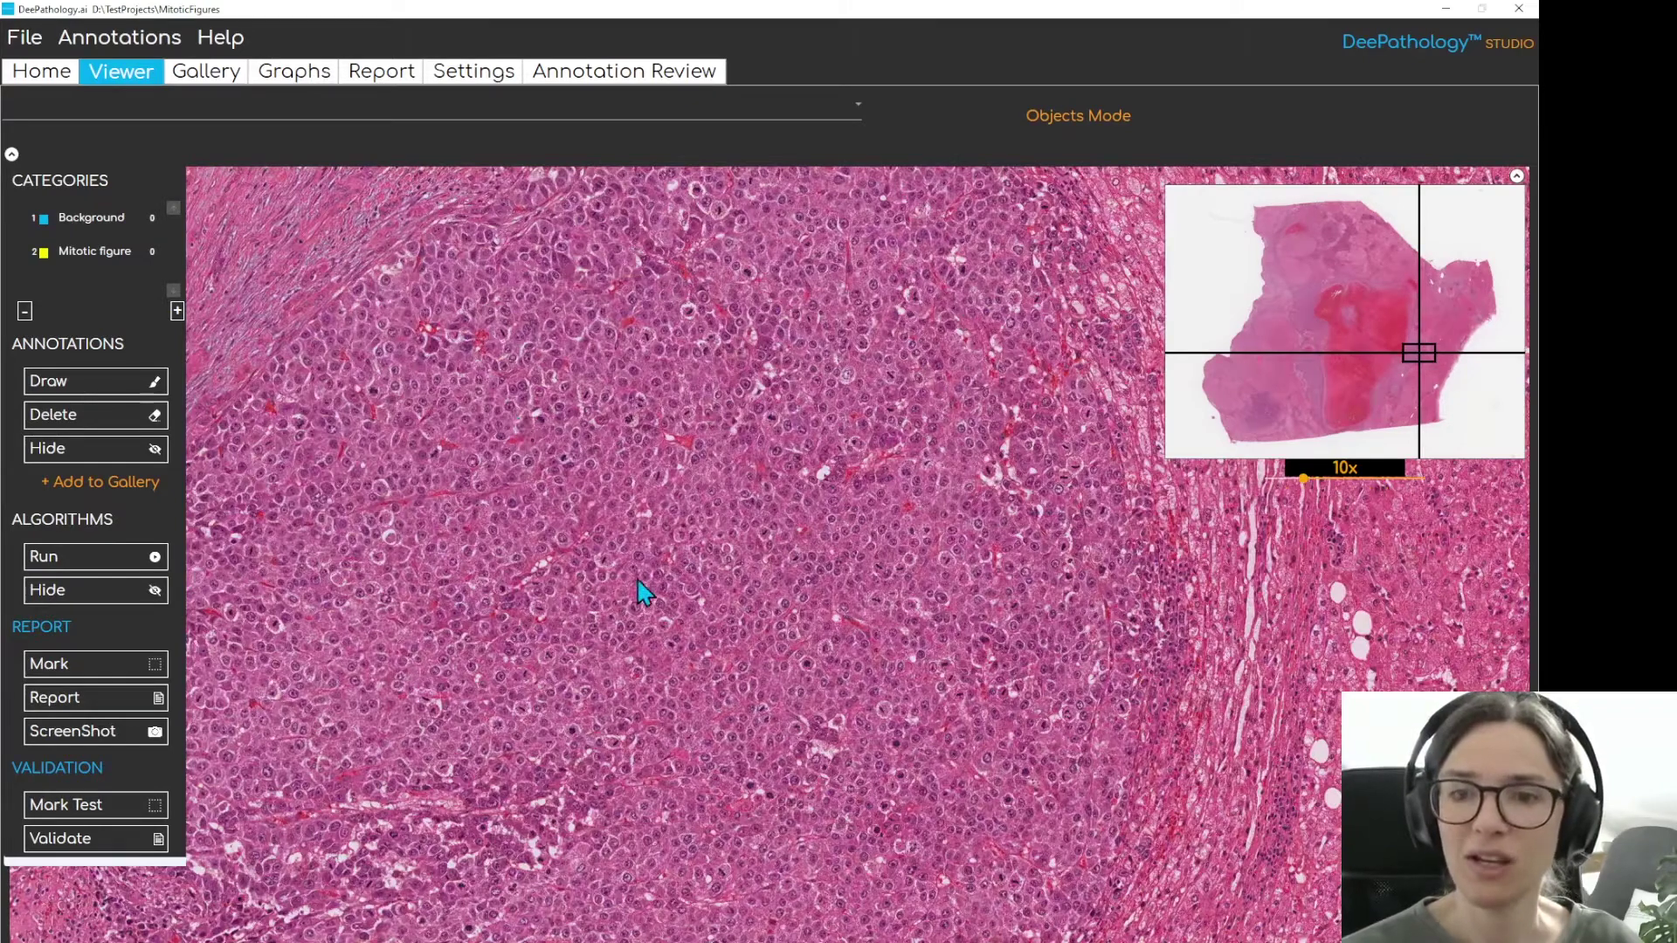
scroll(454, 560, up, 2)
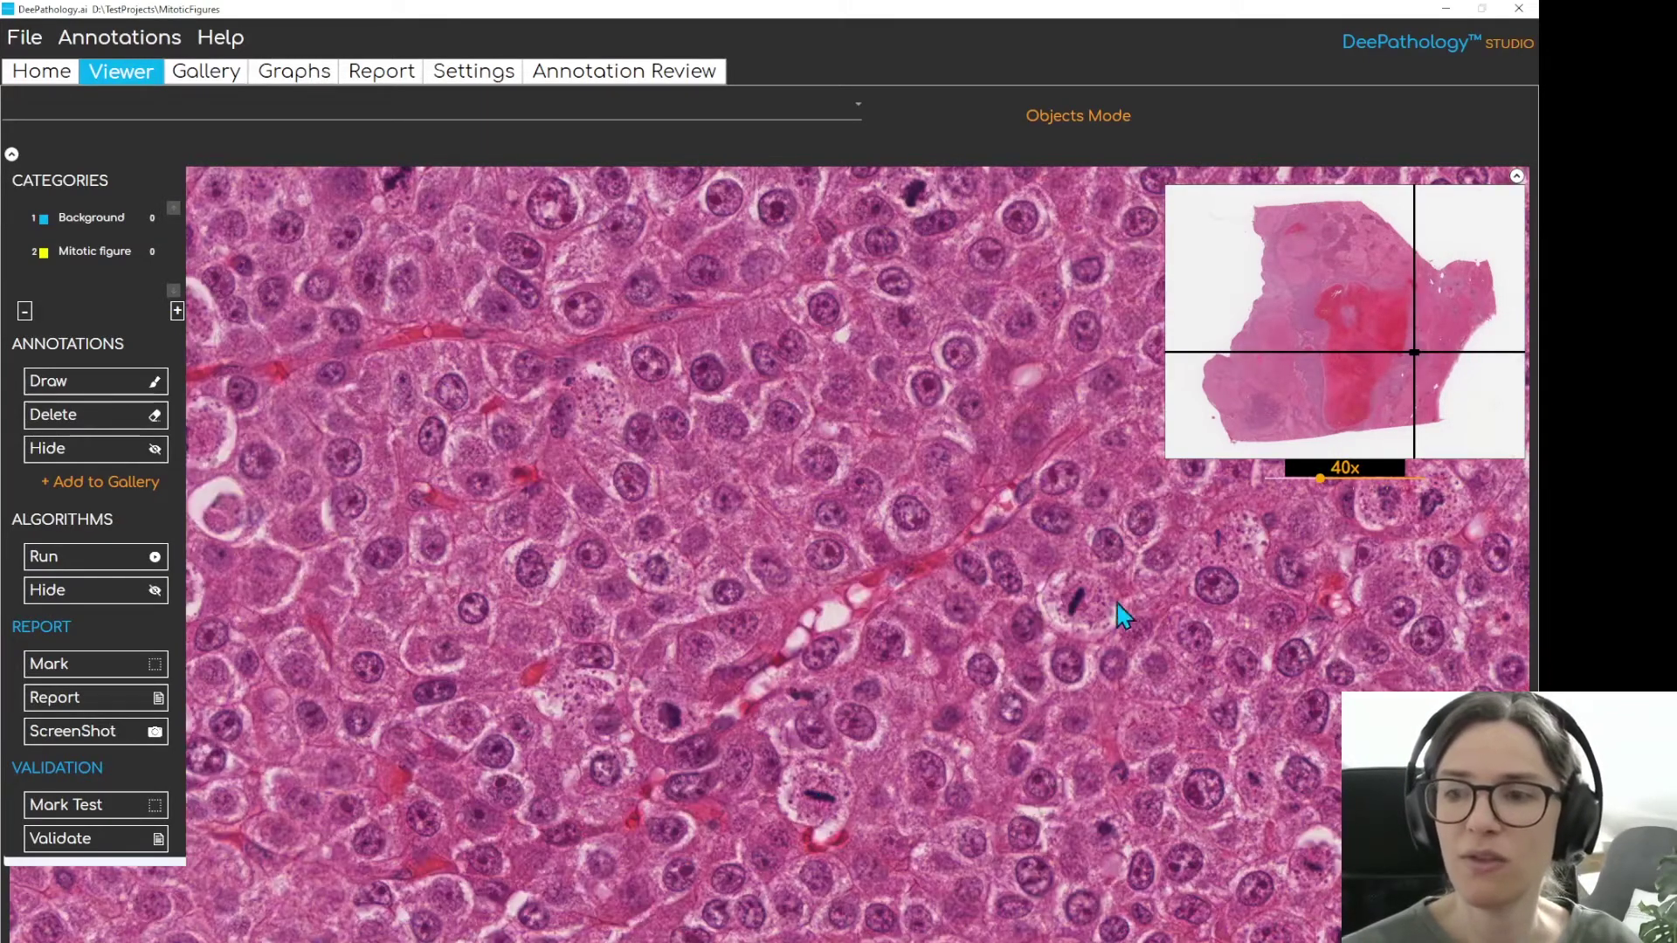
drag(688, 262, 673, 329)
double_click(84, 254)
key(Return)
mouse_move(1007, 744)
mouse_down()
mouse_move(978, 776)
mouse_move(1034, 801)
mouse_move(1046, 777)
mouse_move(1012, 746)
mouse_up()
mouse_move(616, 870)
mouse_down()
mouse_move(581, 863)
mouse_move(569, 884)
mouse_move(587, 910)
mouse_move(616, 912)
mouse_move(621, 872)
mouse_up()
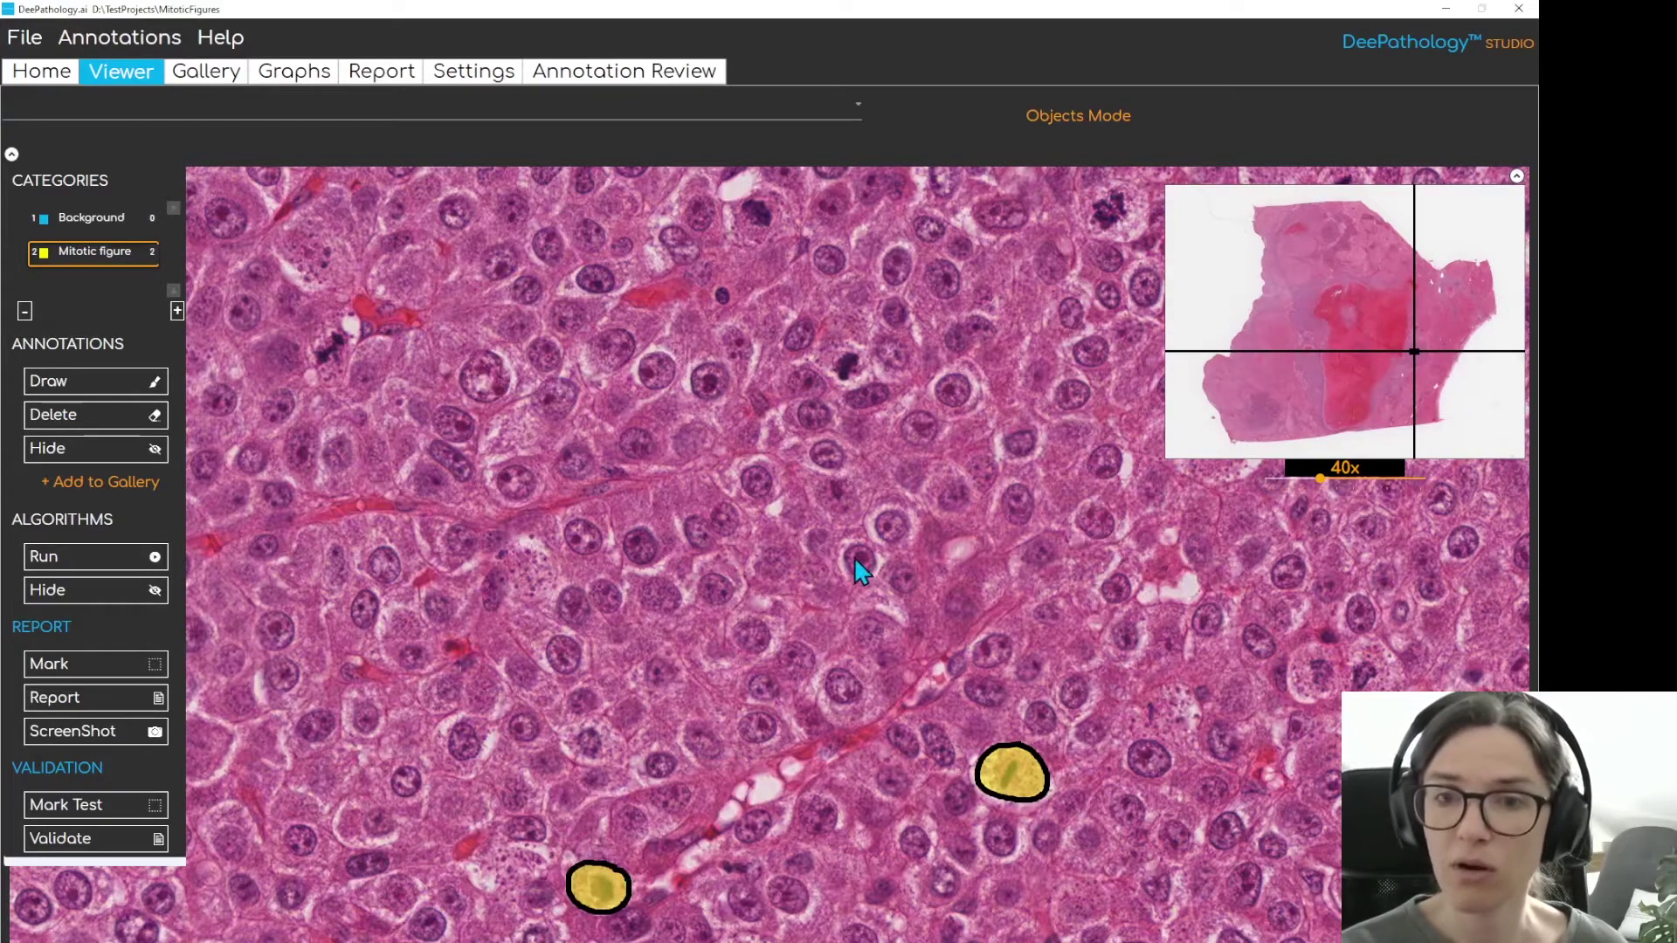
Outline five more dividing cells as Mitotic figure in the neighbouring tissue up and to the right of the first two
key(Right)
key(Up)
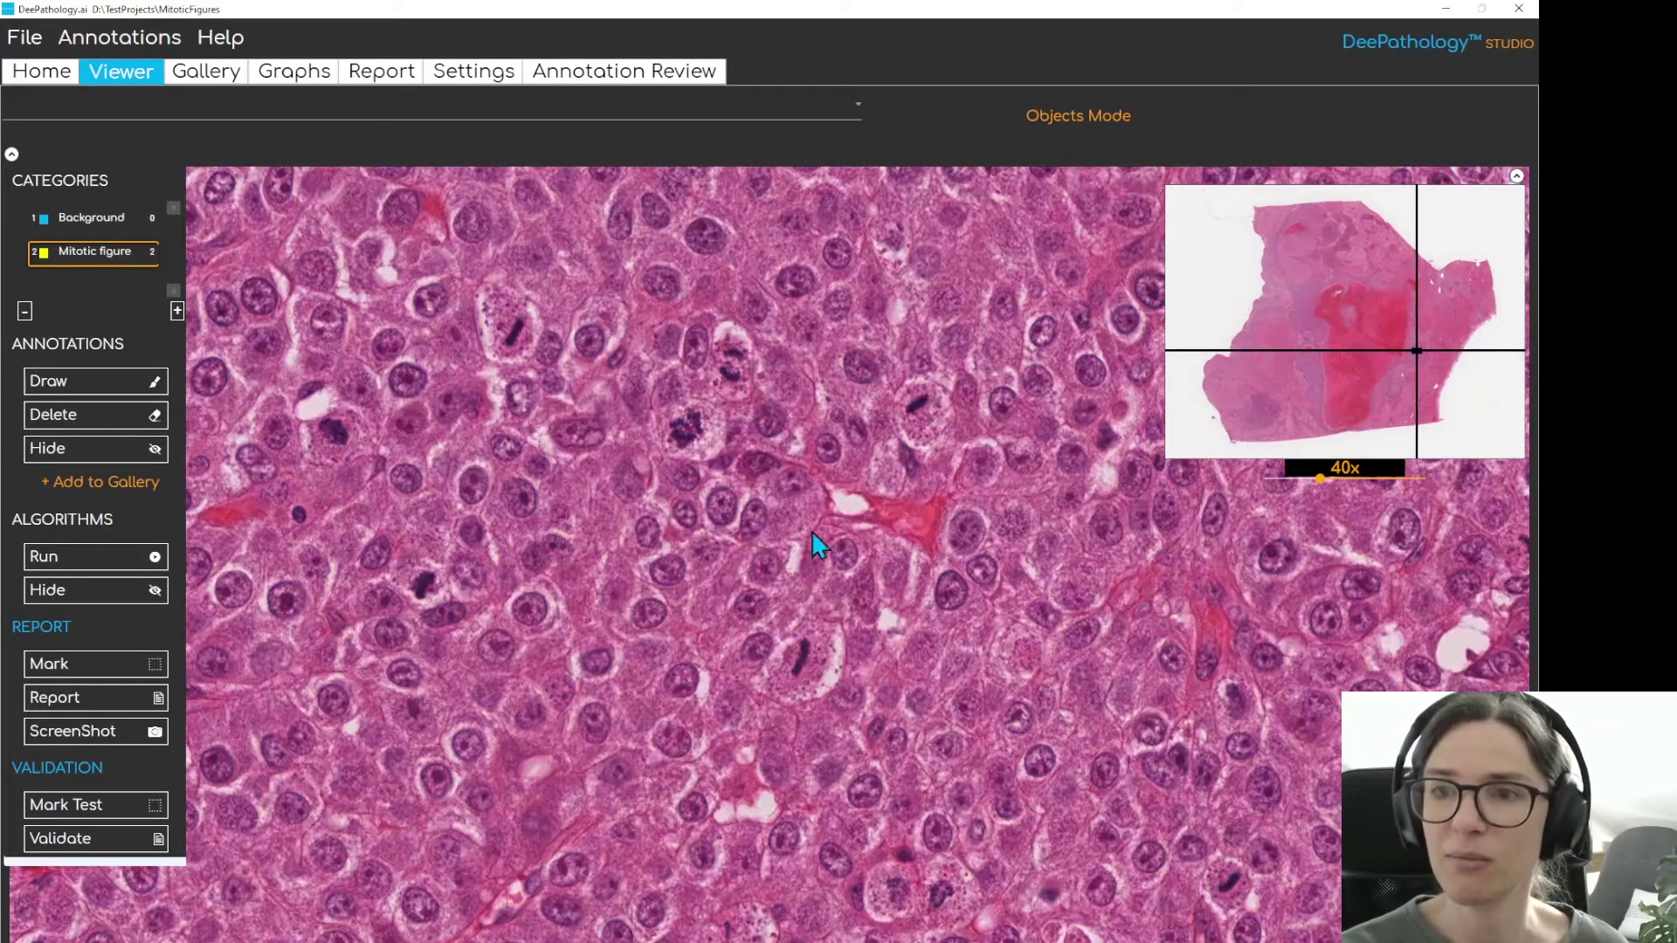
mouse_move(735, 336)
mouse_down()
mouse_move(711, 362)
mouse_move(740, 388)
mouse_move(736, 340)
mouse_up()
mouse_move(926, 382)
mouse_down()
mouse_move(899, 420)
mouse_move(916, 435)
mouse_move(942, 428)
mouse_move(928, 384)
mouse_up()
mouse_move(798, 628)
mouse_down()
mouse_move(782, 672)
mouse_move(811, 689)
mouse_move(826, 648)
mouse_move(804, 629)
mouse_up()
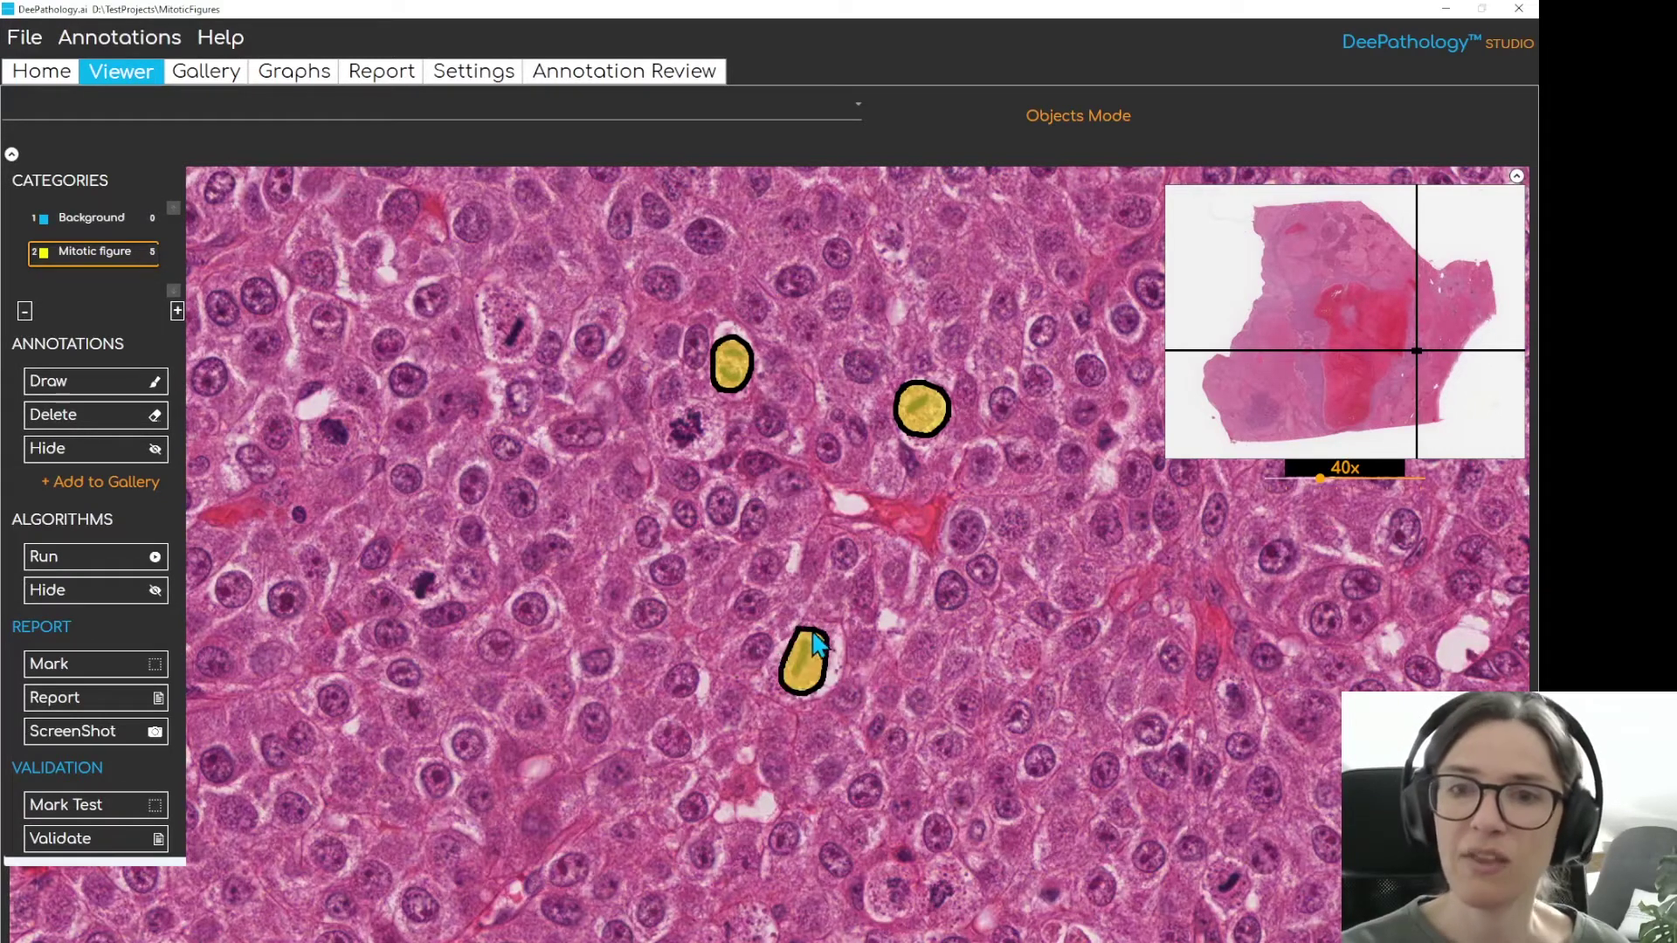
mouse_move(521, 299)
mouse_down()
mouse_move(483, 305)
mouse_move(482, 332)
mouse_move(513, 355)
mouse_move(532, 327)
mouse_up()
mouse_move(690, 401)
mouse_down()
mouse_move(662, 429)
mouse_move(694, 456)
mouse_move(718, 418)
mouse_move(692, 400)
mouse_up()
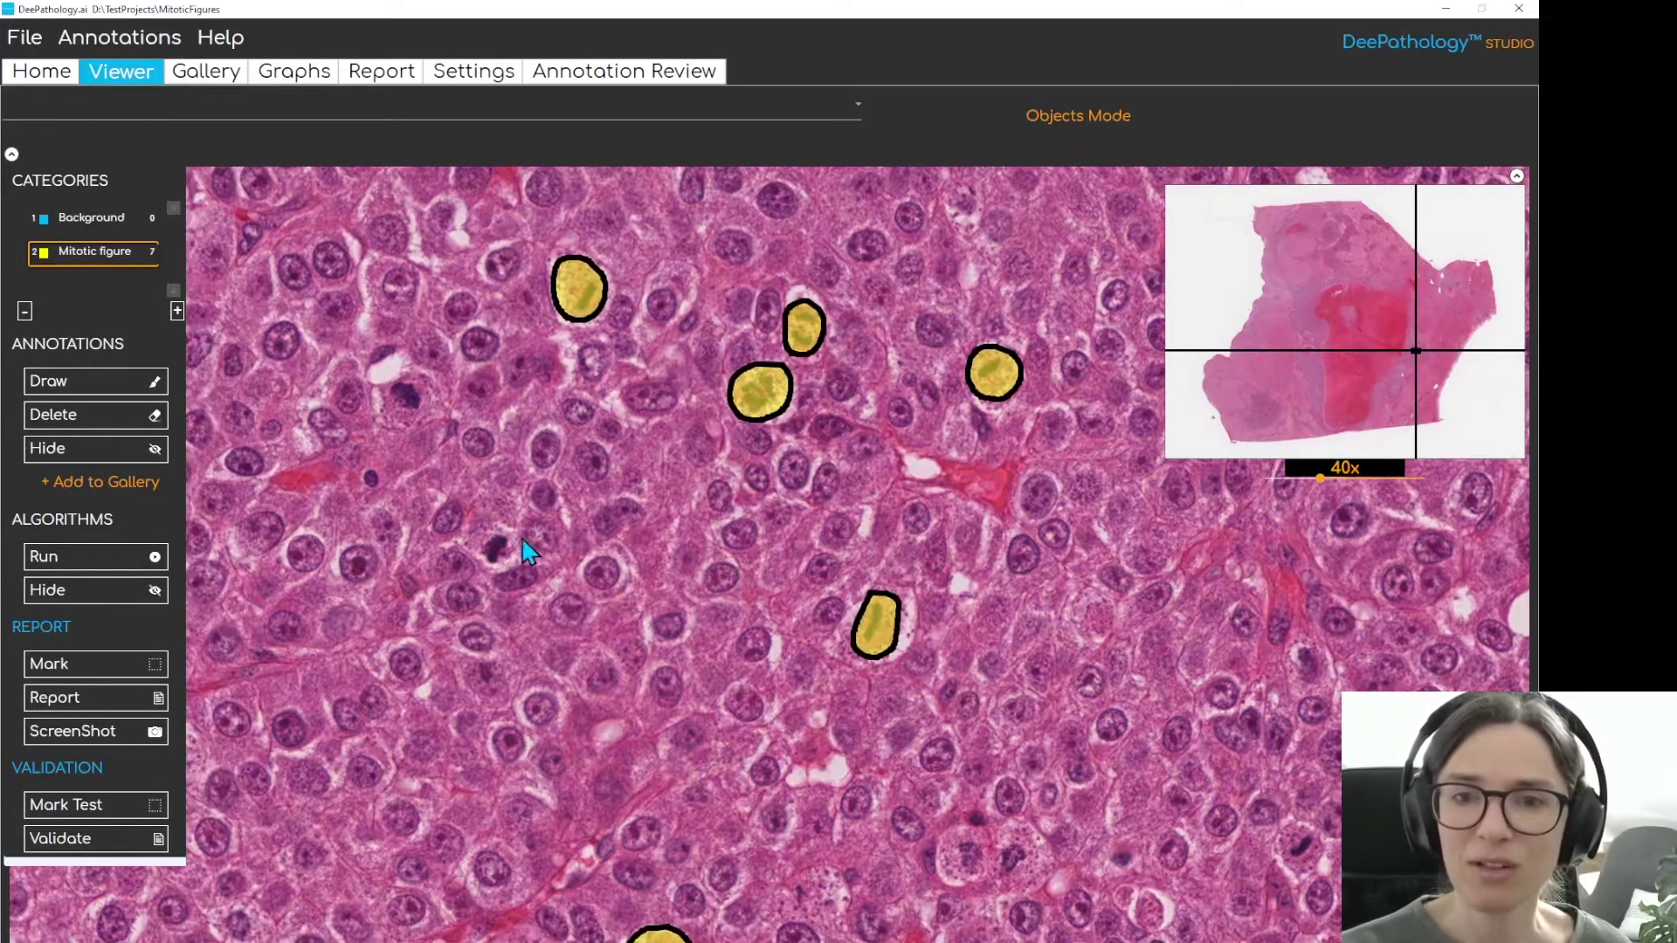
Outline eight more dividing cells as Mitotic figure around and to the lower right of the annotated cluster
mouse_move(503, 529)
mouse_down()
mouse_move(468, 546)
mouse_move(516, 565)
mouse_move(518, 549)
mouse_up()
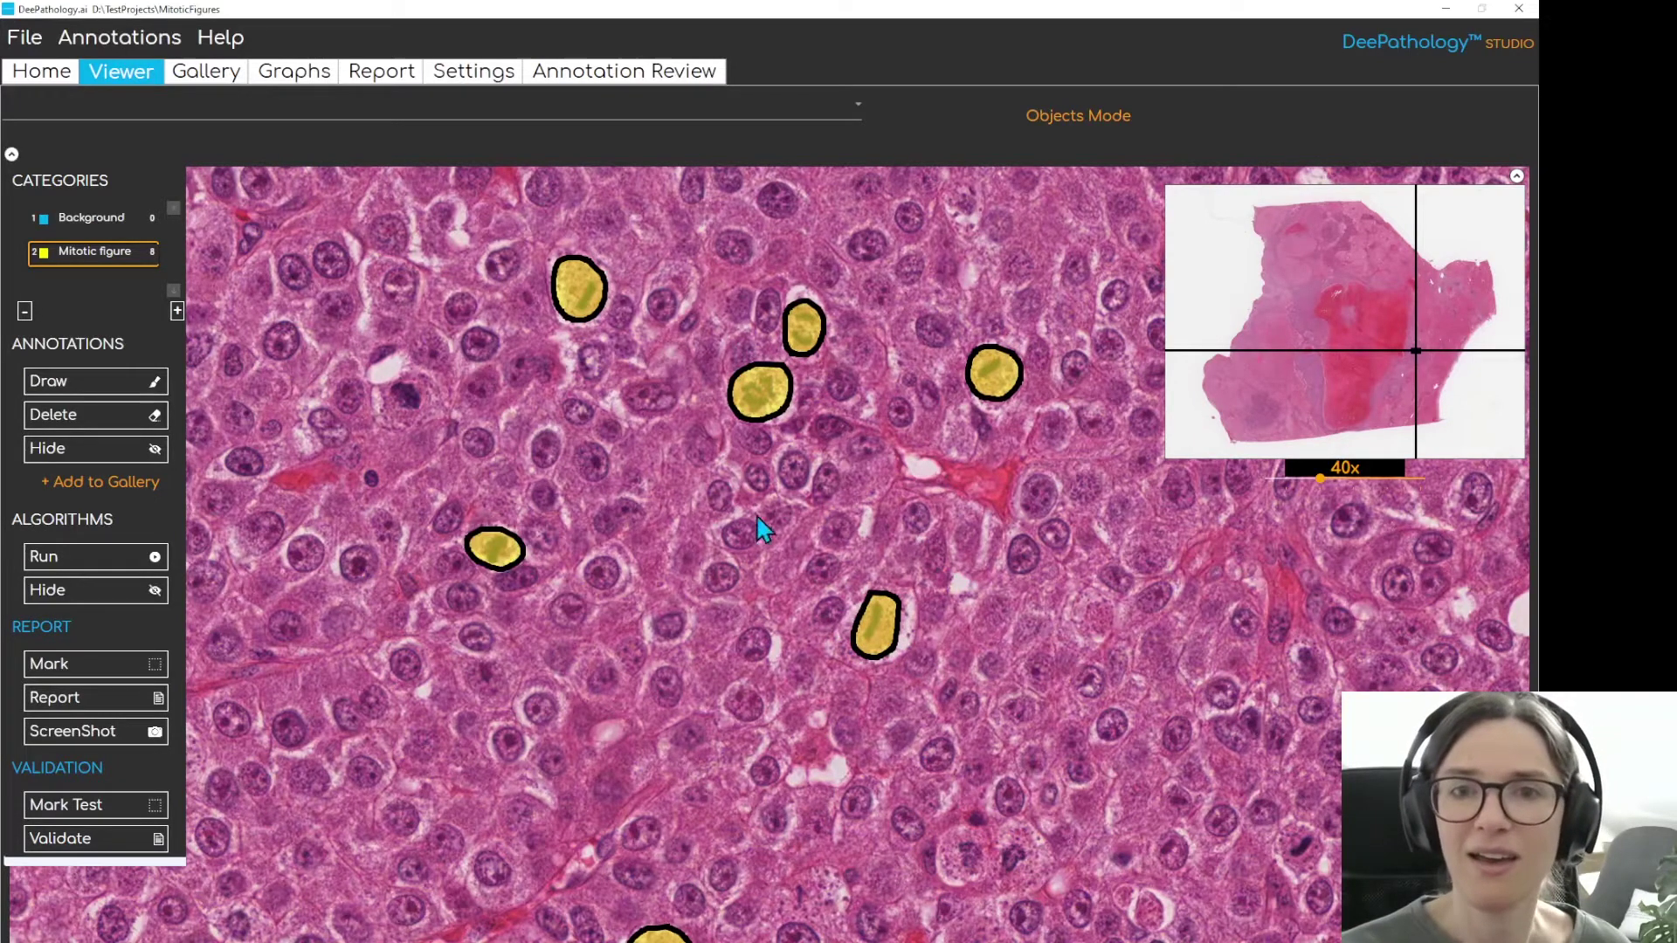
mouse_move(408, 375)
mouse_down()
mouse_move(377, 409)
mouse_move(403, 427)
mouse_move(425, 389)
mouse_up()
mouse_move(966, 667)
mouse_down()
mouse_move(899, 651)
mouse_move(795, 587)
mouse_move(782, 616)
mouse_move(828, 619)
mouse_move(811, 578)
mouse_move(791, 581)
mouse_up()
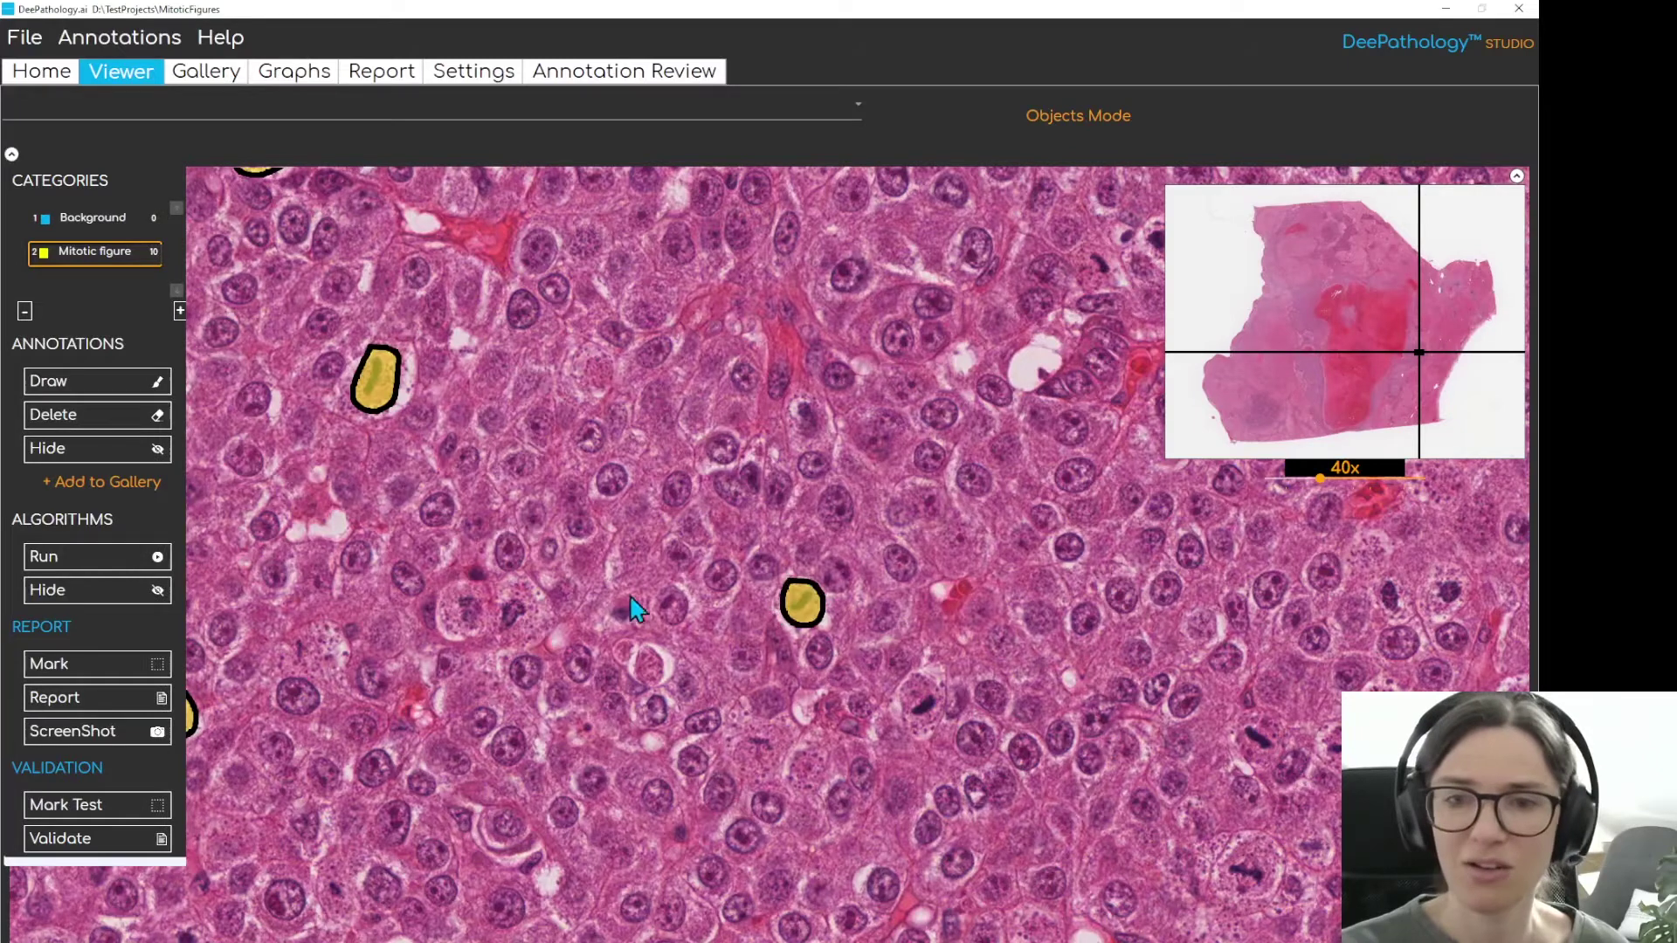
mouse_move(523, 587)
mouse_down()
mouse_move(487, 612)
mouse_move(493, 634)
mouse_move(522, 644)
mouse_move(536, 599)
mouse_up()
drag(950, 794, 877, 748)
mouse_move(712, 586)
mouse_down()
mouse_move(688, 622)
mouse_move(708, 645)
mouse_move(736, 618)
mouse_move(713, 586)
mouse_up()
mouse_move(1050, 629)
mouse_down()
mouse_move(1024, 636)
mouse_move(1040, 671)
mouse_move(1124, 641)
mouse_move(1112, 657)
mouse_move(1154, 668)
mouse_move(1146, 654)
mouse_up()
mouse_move(1039, 757)
mouse_down()
mouse_move(1020, 786)
mouse_move(1064, 786)
mouse_move(1059, 771)
mouse_up()
Outline two more dividing cells as Mitotic figure just right of the latest annotations
key(Right)
key(Down)
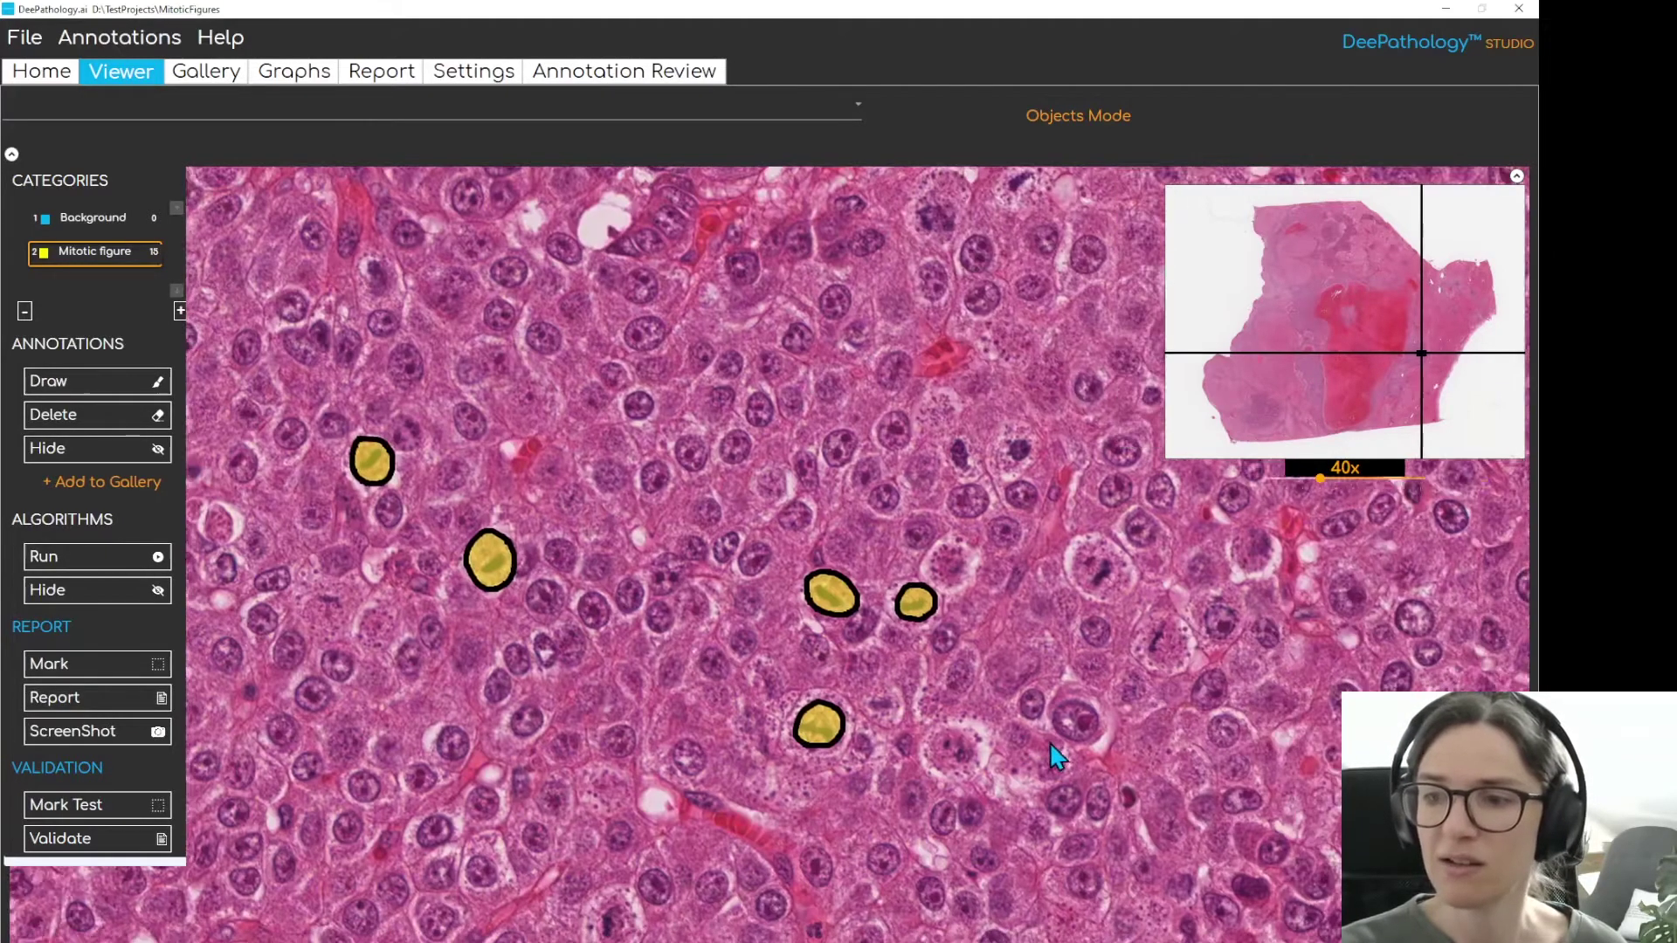
mouse_move(1011, 547)
mouse_down()
mouse_move(993, 551)
mouse_move(1004, 588)
mouse_move(1040, 549)
mouse_move(1013, 542)
mouse_up()
mouse_move(1081, 615)
mouse_down()
mouse_move(1053, 636)
mouse_move(1059, 659)
mouse_move(1100, 657)
mouse_move(1083, 615)
mouse_up()
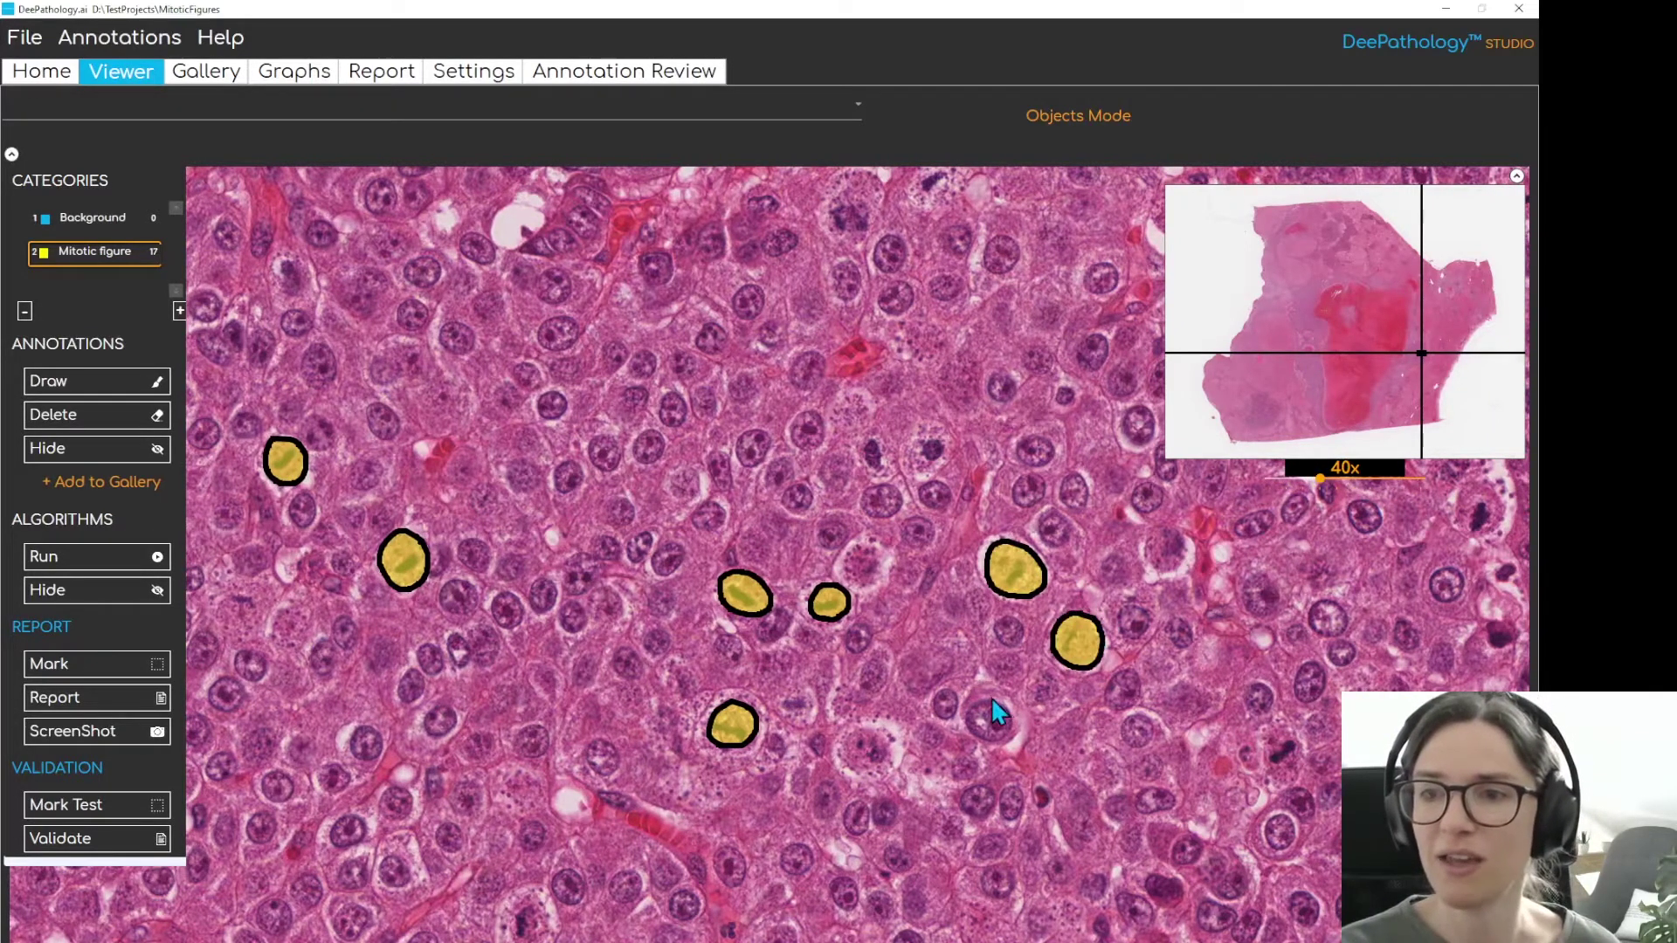
Outline five more dividing cells as Mitotic figure farther up and right, toward the nodule's edge
key(Right)
key(Up)
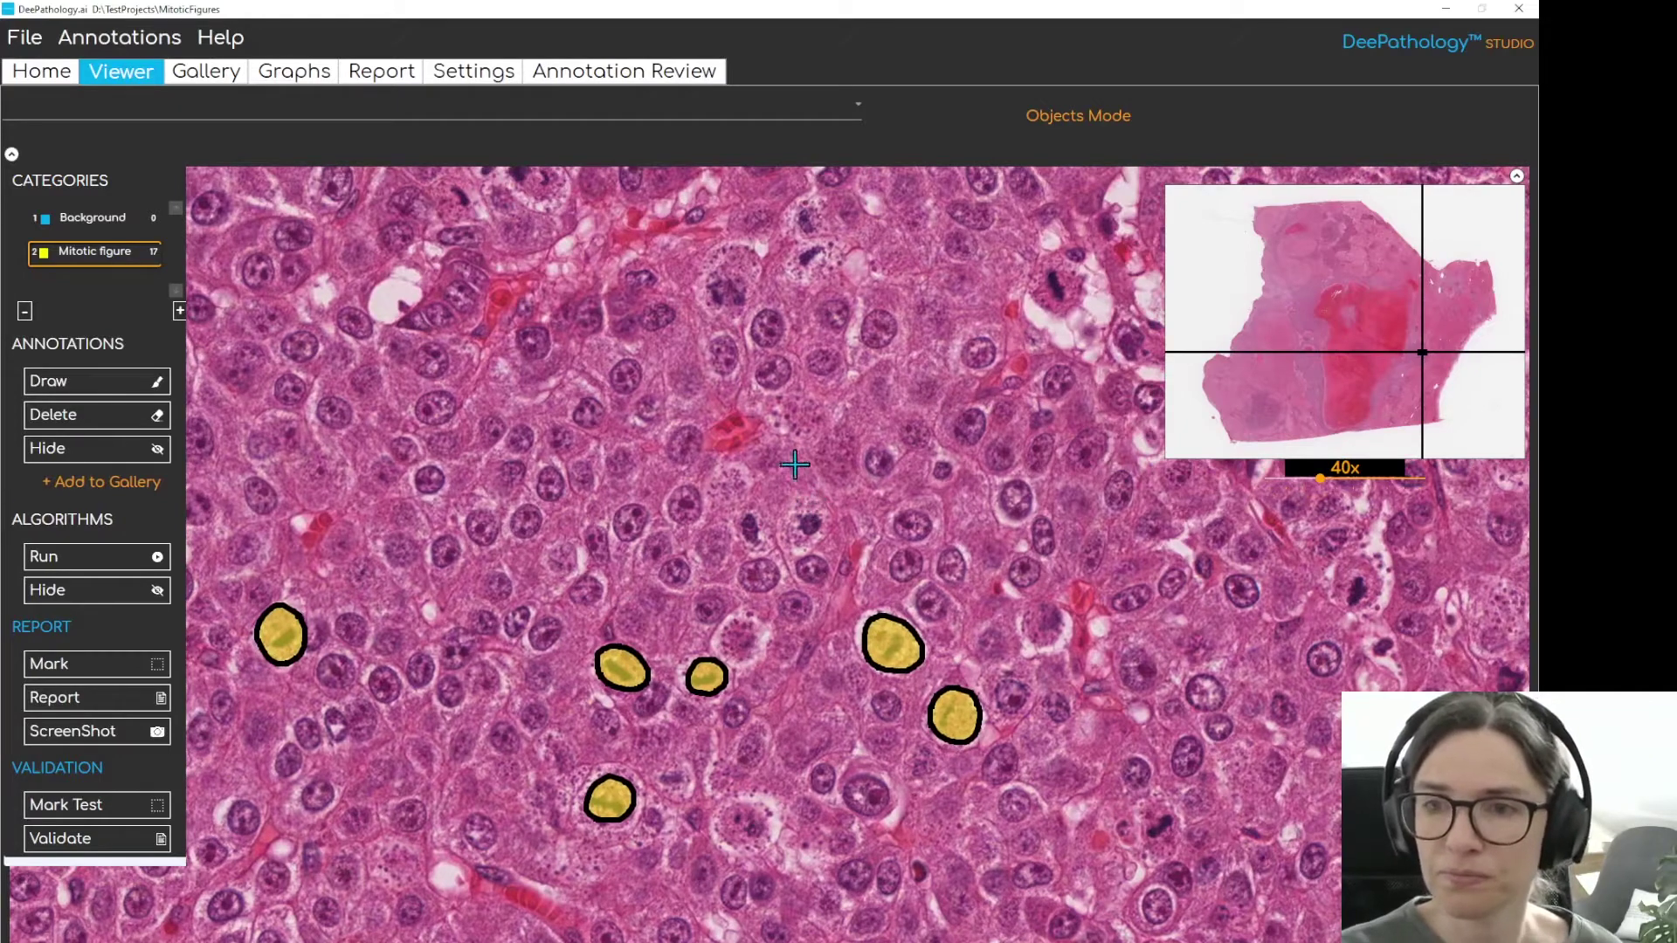
mouse_move(823, 242)
mouse_down()
mouse_move(787, 266)
mouse_move(823, 243)
mouse_up()
key(Right)
key(Up)
mouse_move(819, 328)
mouse_down()
mouse_move(791, 377)
mouse_move(821, 331)
mouse_up()
key(Right)
key(Up)
mouse_move(922, 304)
mouse_down()
mouse_move(901, 306)
mouse_move(919, 303)
mouse_up()
mouse_move(955, 378)
mouse_down()
mouse_move(973, 405)
mouse_move(954, 374)
mouse_up()
mouse_move(911, 422)
mouse_down()
mouse_move(880, 446)
mouse_move(929, 454)
mouse_move(912, 422)
mouse_up()
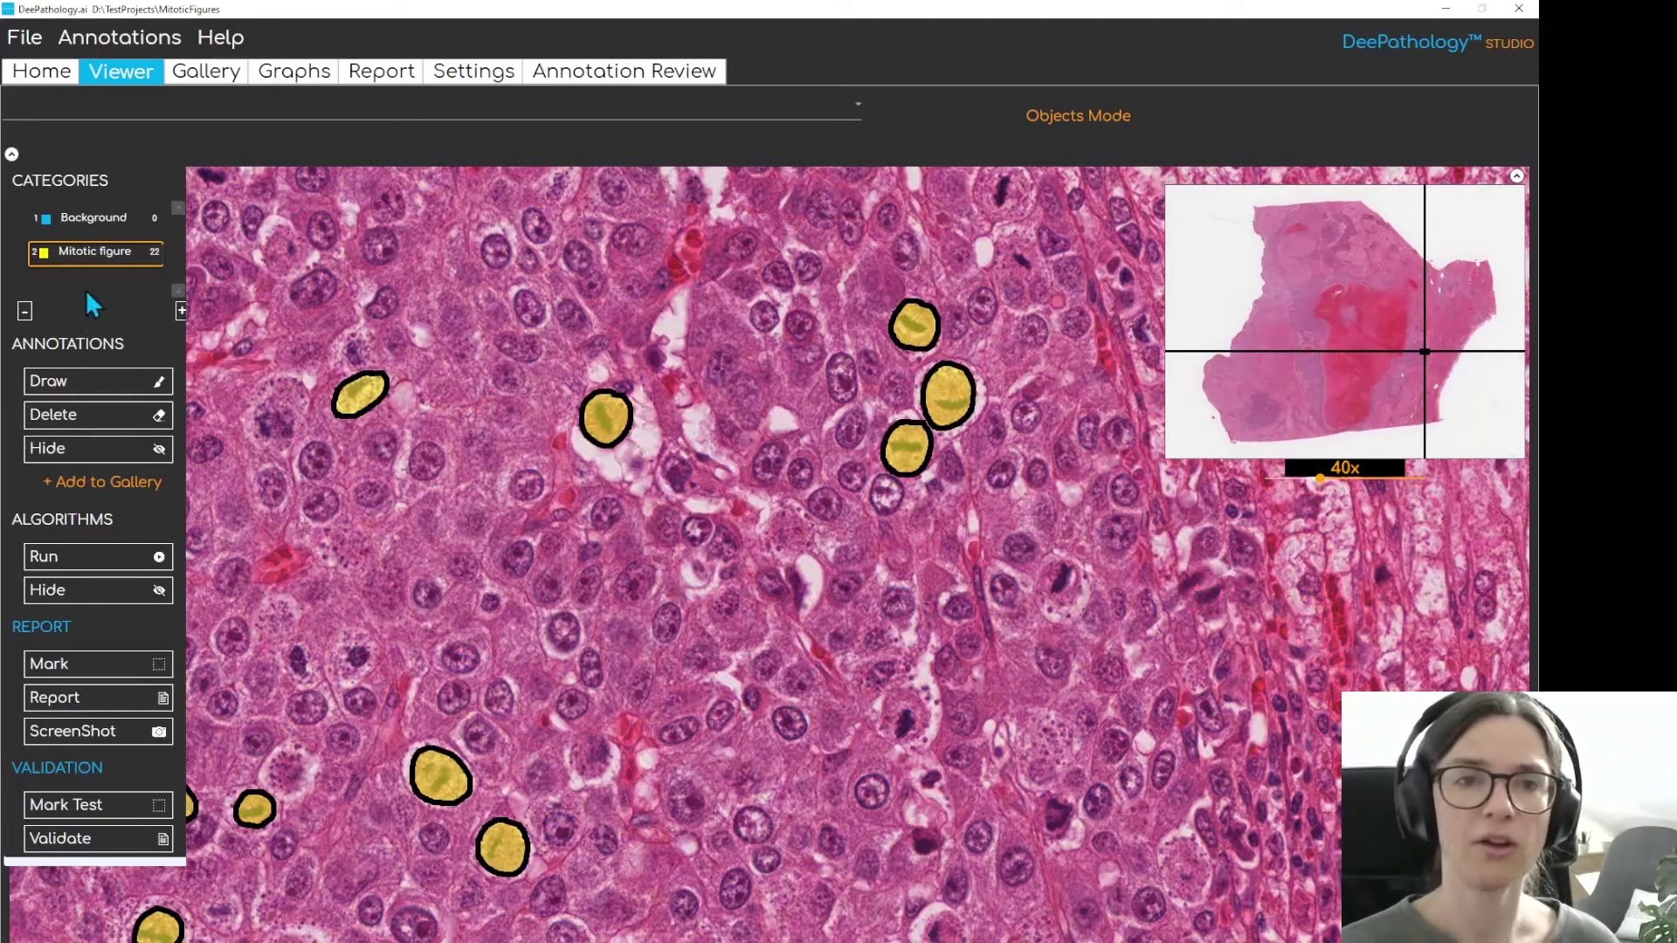
Switch to the Background category and outline ten non-dividing nuclei near the annotated mitotic figures
click(105, 217)
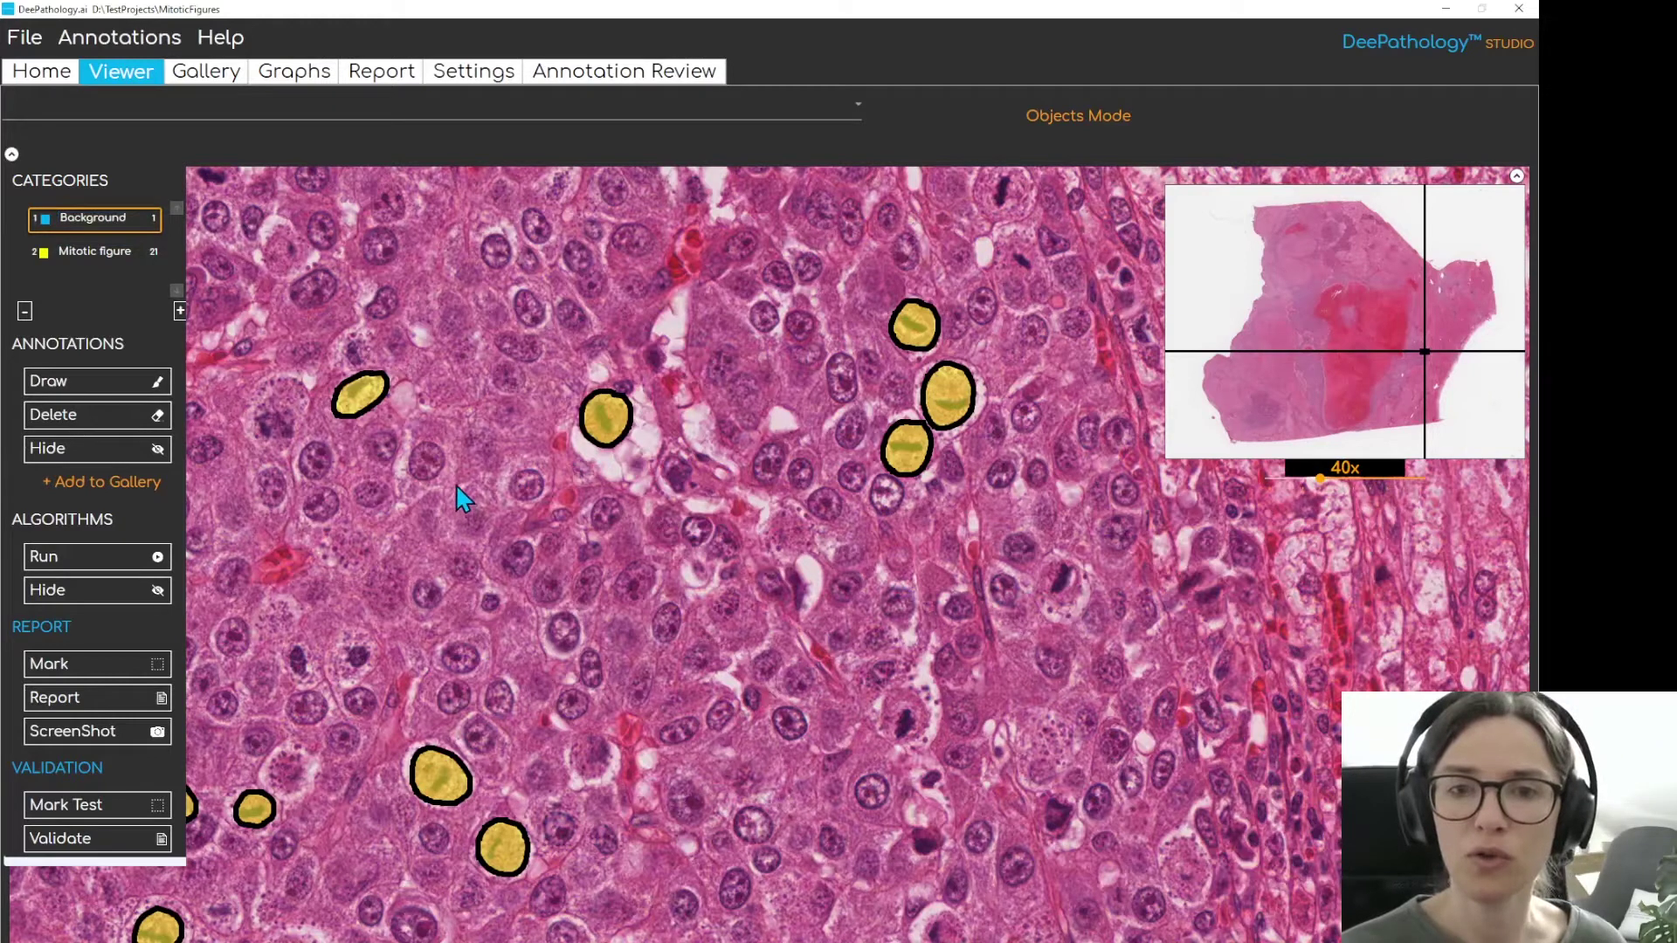
mouse_move(469, 485)
mouse_down()
mouse_move(465, 538)
mouse_move(485, 534)
mouse_move(489, 504)
mouse_move(407, 464)
mouse_move(426, 486)
mouse_move(448, 472)
mouse_move(367, 426)
mouse_move(353, 462)
mouse_move(392, 462)
mouse_move(290, 466)
mouse_move(317, 487)
mouse_move(316, 435)
mouse_up()
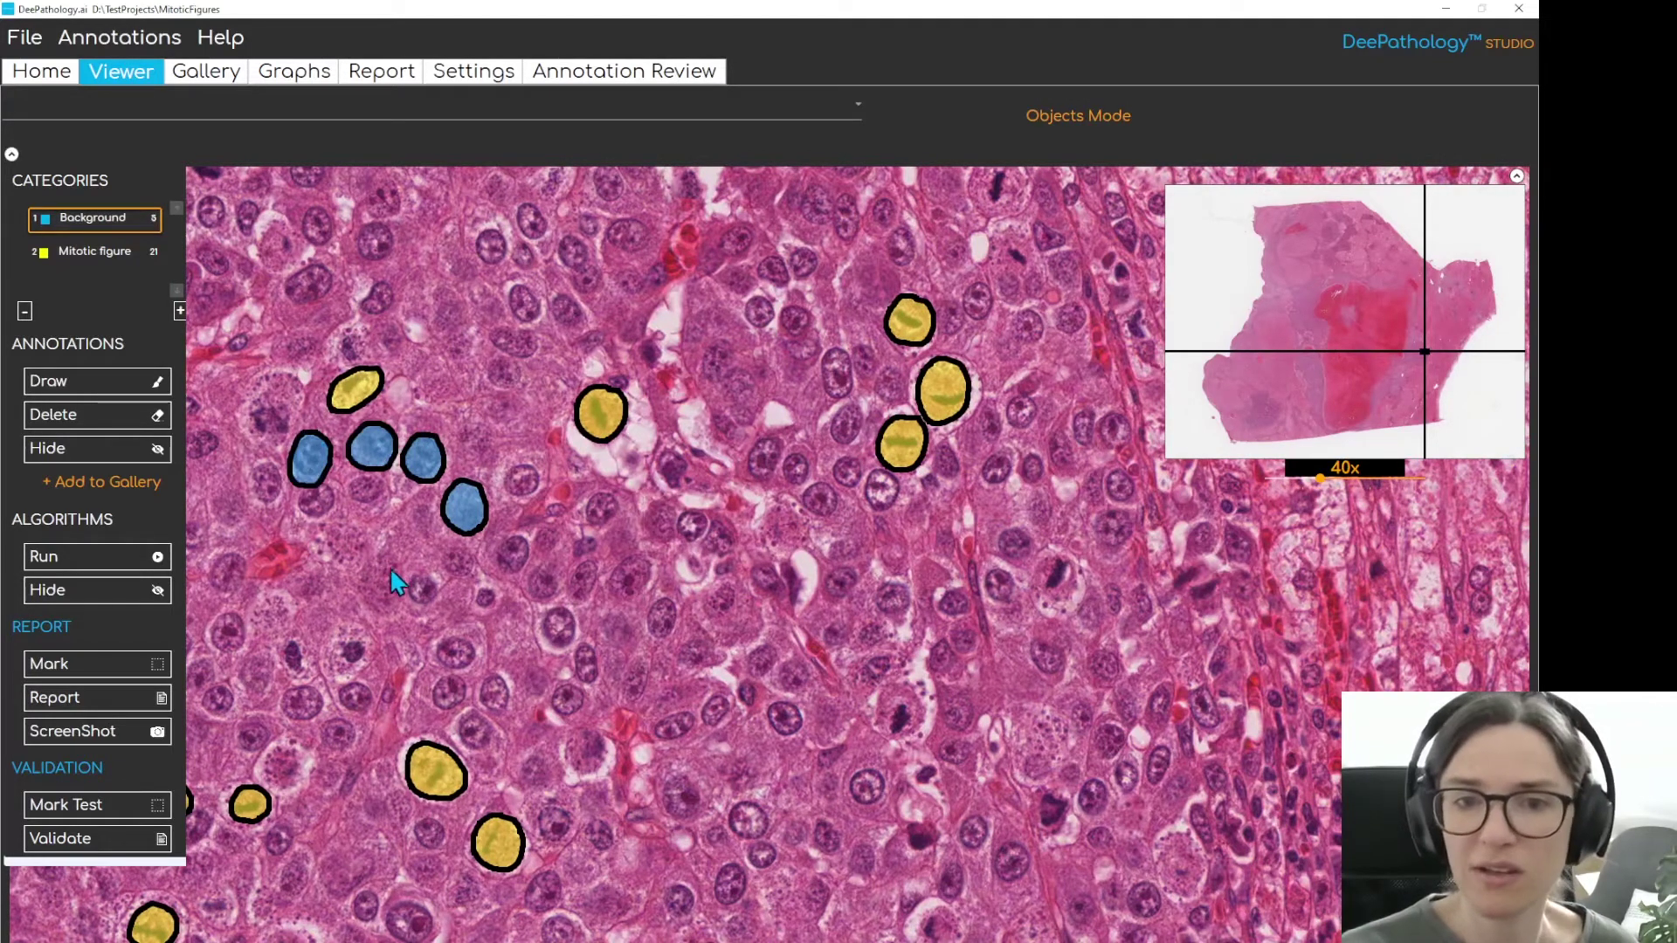
mouse_move(380, 553)
mouse_down()
mouse_move(382, 610)
mouse_move(400, 583)
mouse_move(403, 605)
mouse_move(452, 609)
mouse_move(425, 572)
mouse_up()
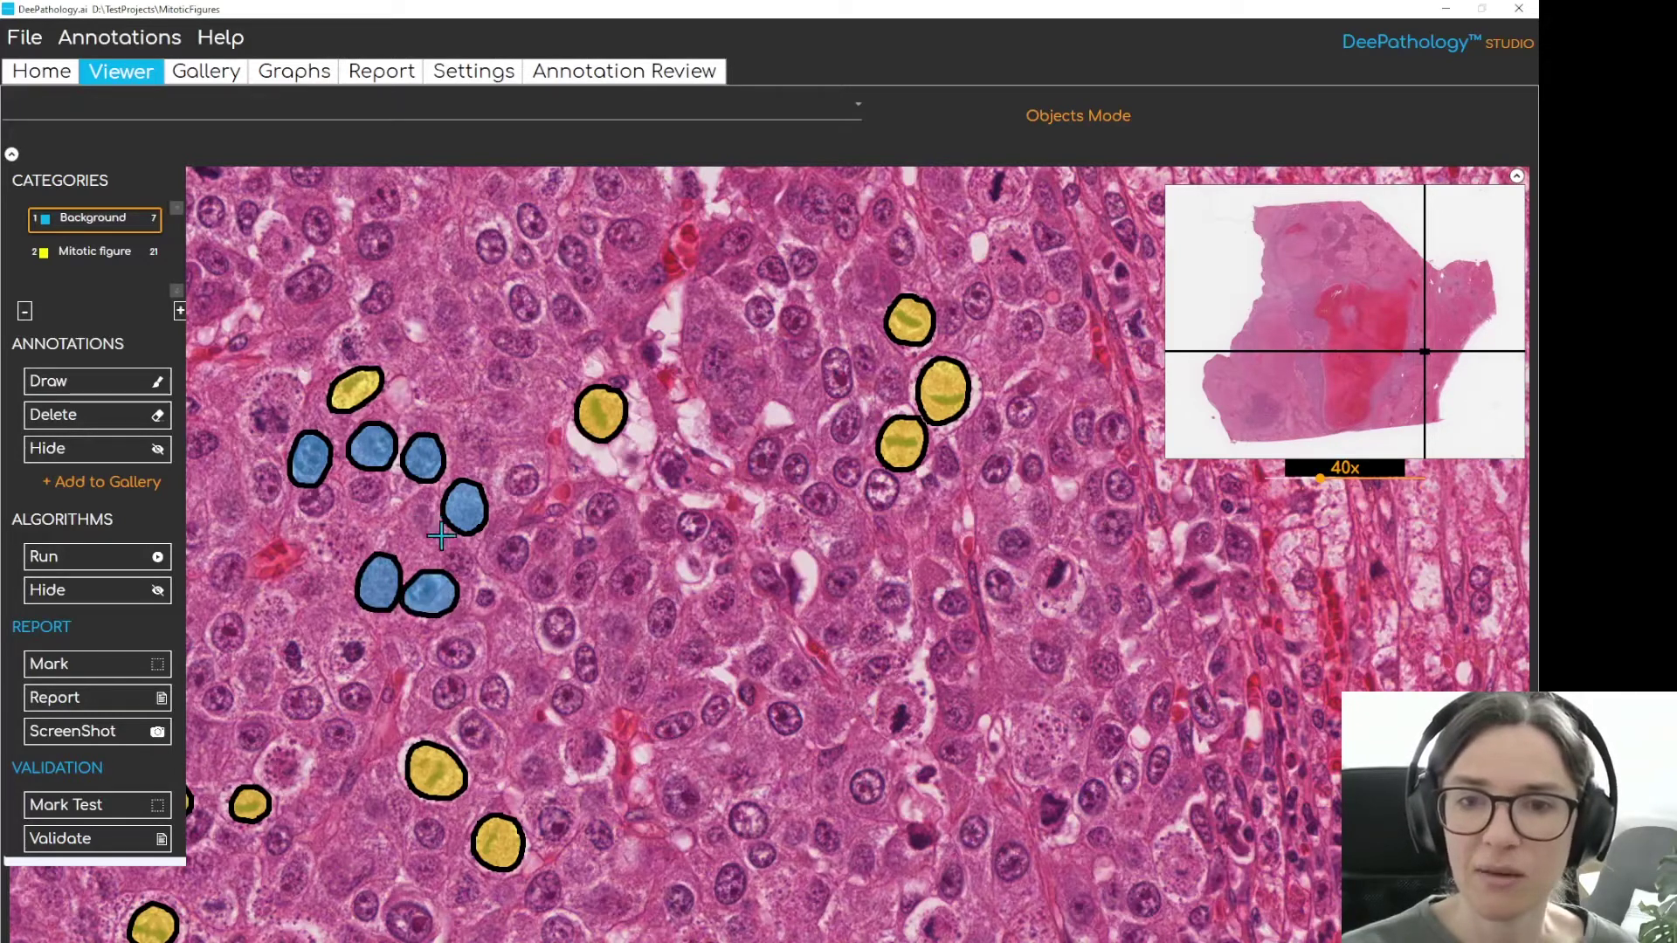
mouse_move(551, 555)
mouse_down()
mouse_move(546, 601)
mouse_move(587, 583)
mouse_move(555, 561)
mouse_up()
mouse_move(528, 458)
mouse_down()
mouse_move(515, 499)
mouse_move(547, 461)
mouse_up()
mouse_move(524, 350)
mouse_down()
mouse_move(501, 349)
mouse_move(524, 390)
mouse_move(526, 351)
mouse_up()
mouse_move(449, 296)
mouse_down()
mouse_move(422, 291)
mouse_move(463, 306)
mouse_move(449, 295)
mouse_up()
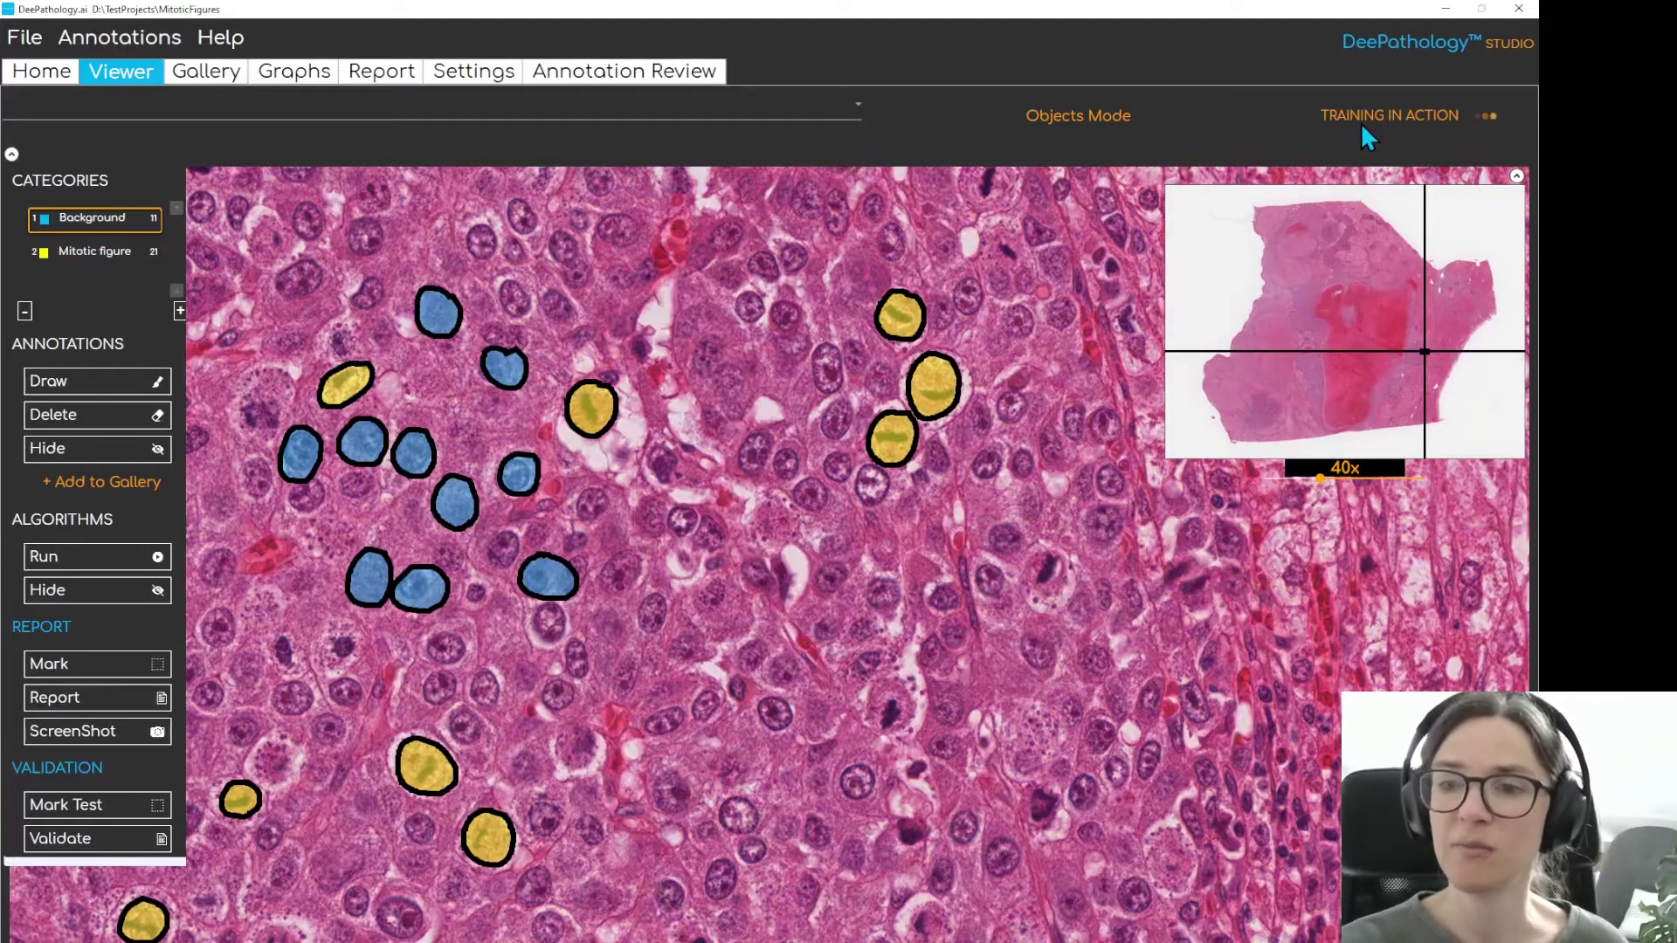
Outline two more non-dividing nuclei as Background between the two groups of mitotic figures
scroll(799, 405, up, 1)
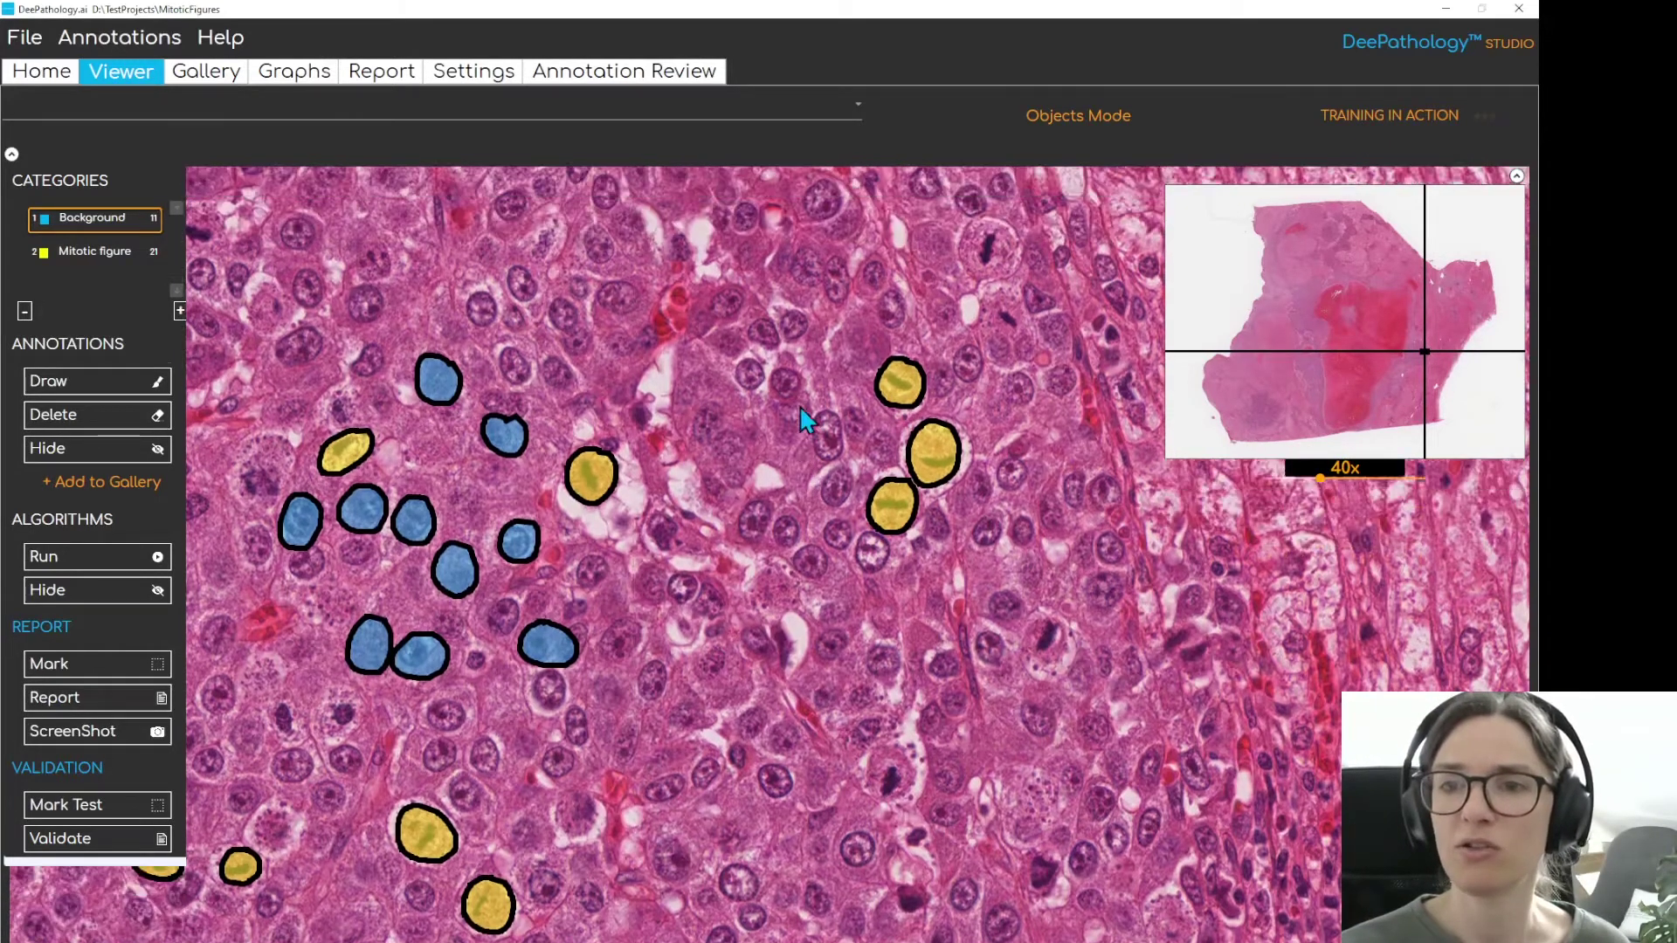
mouse_move(729, 406)
mouse_down()
mouse_move(696, 409)
mouse_move(741, 461)
mouse_move(732, 407)
mouse_up()
mouse_move(680, 297)
mouse_down()
mouse_move(651, 341)
mouse_move(695, 294)
mouse_up()
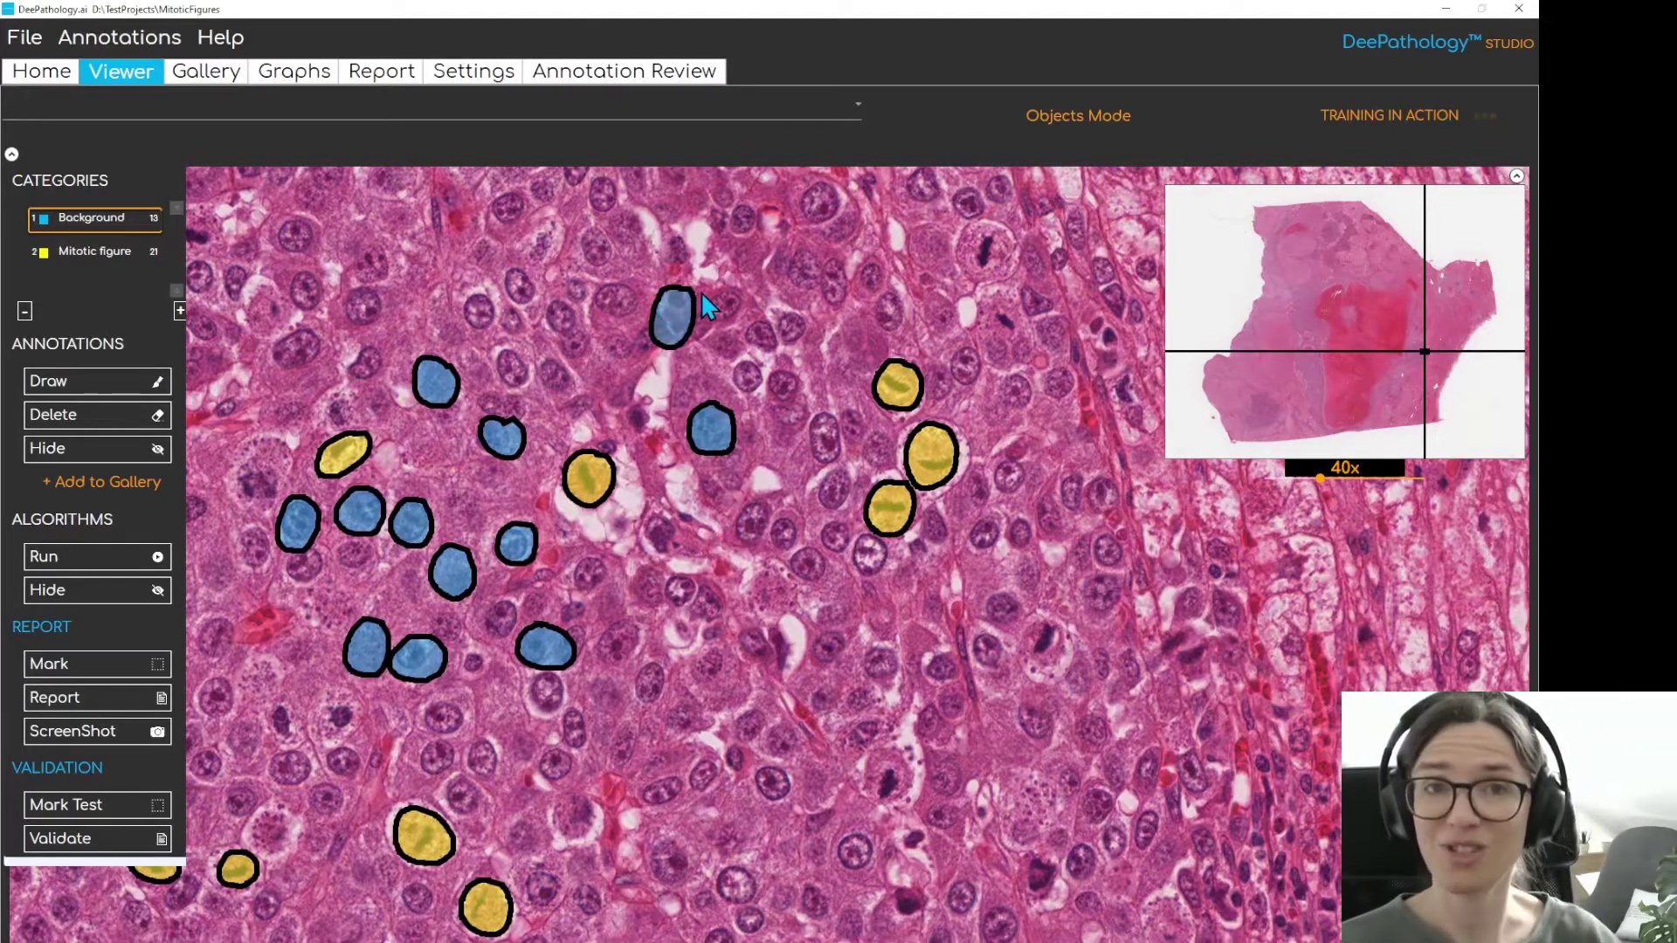
Display the training loss graph and refresh it to check the training progress
click(286, 75)
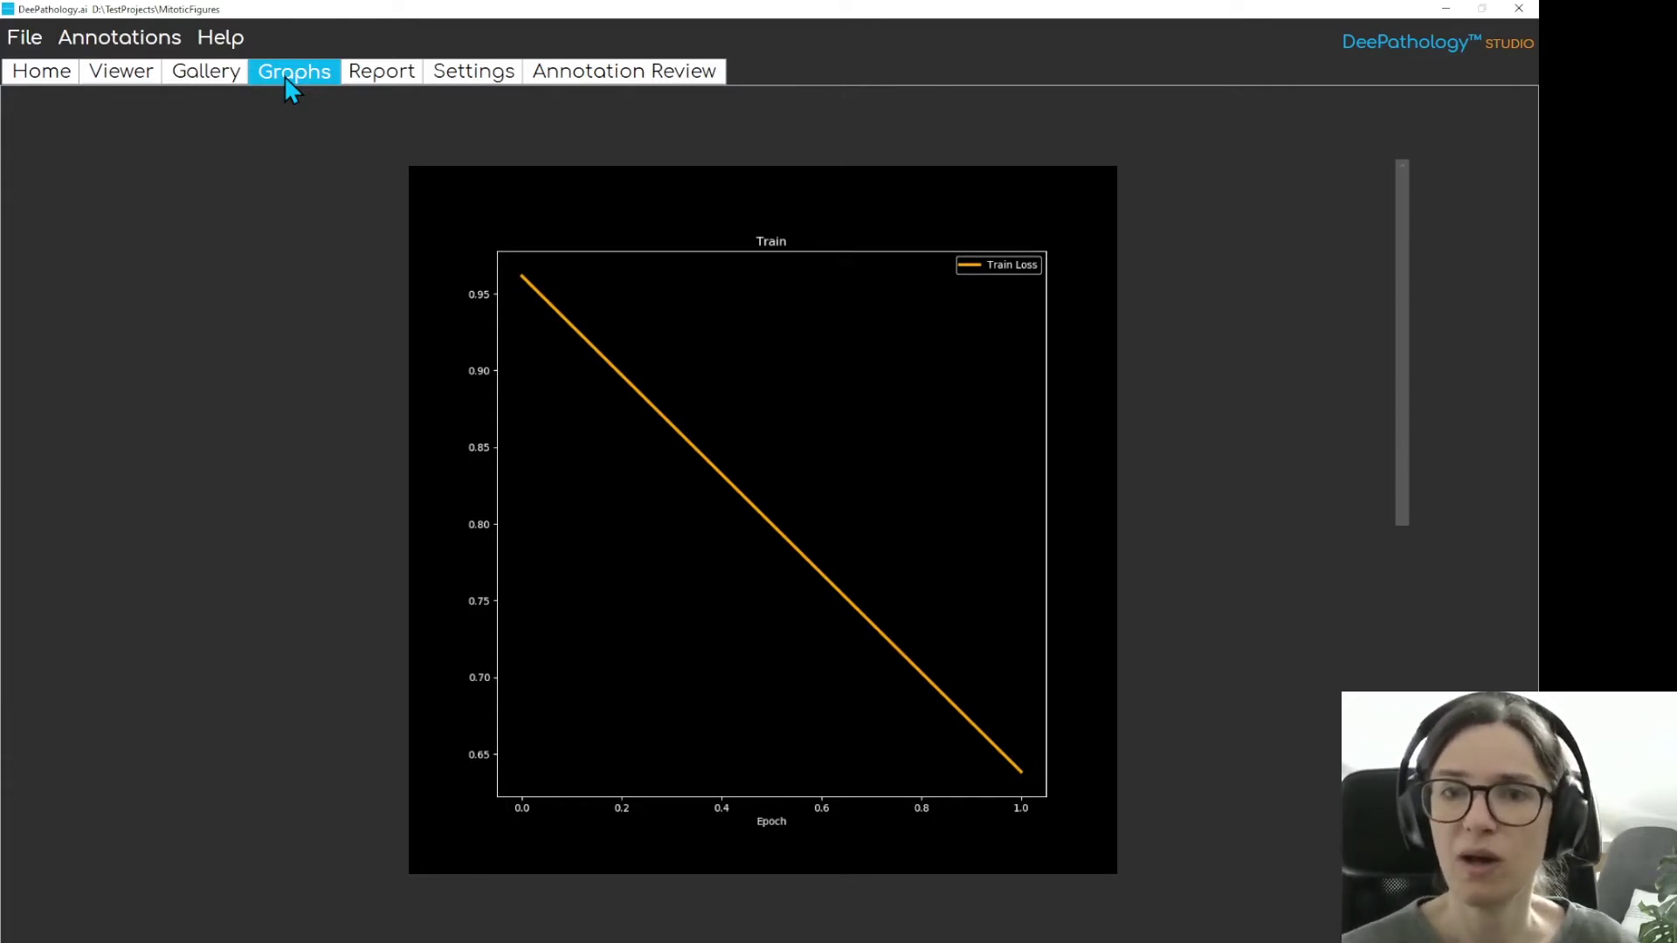
click(288, 83)
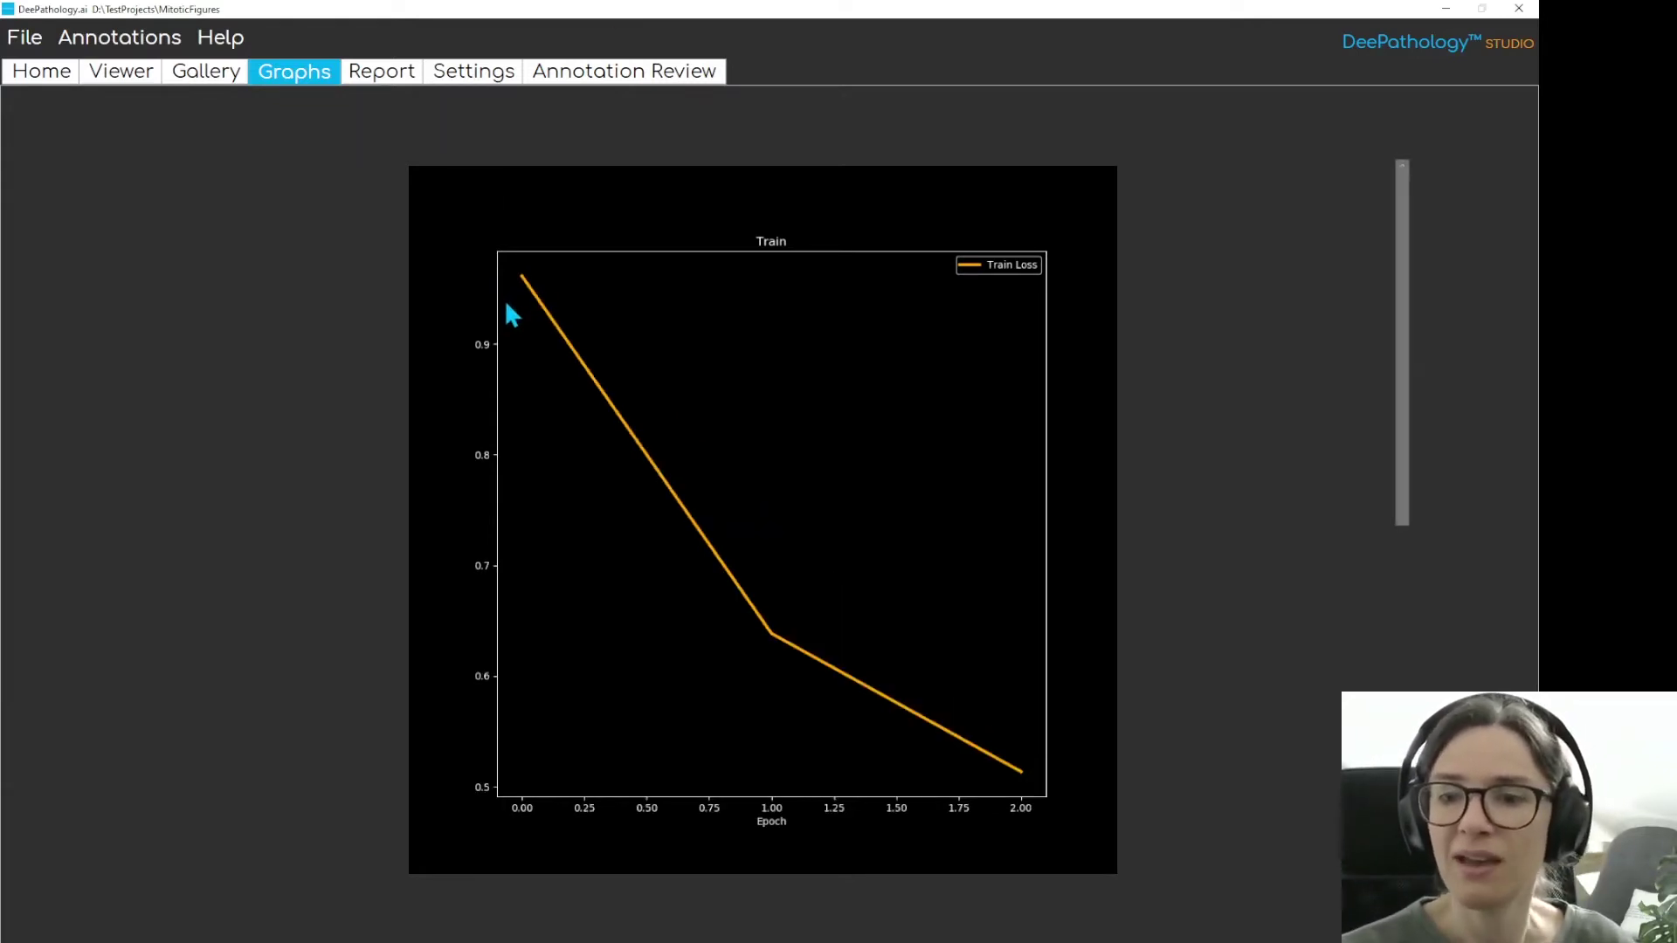
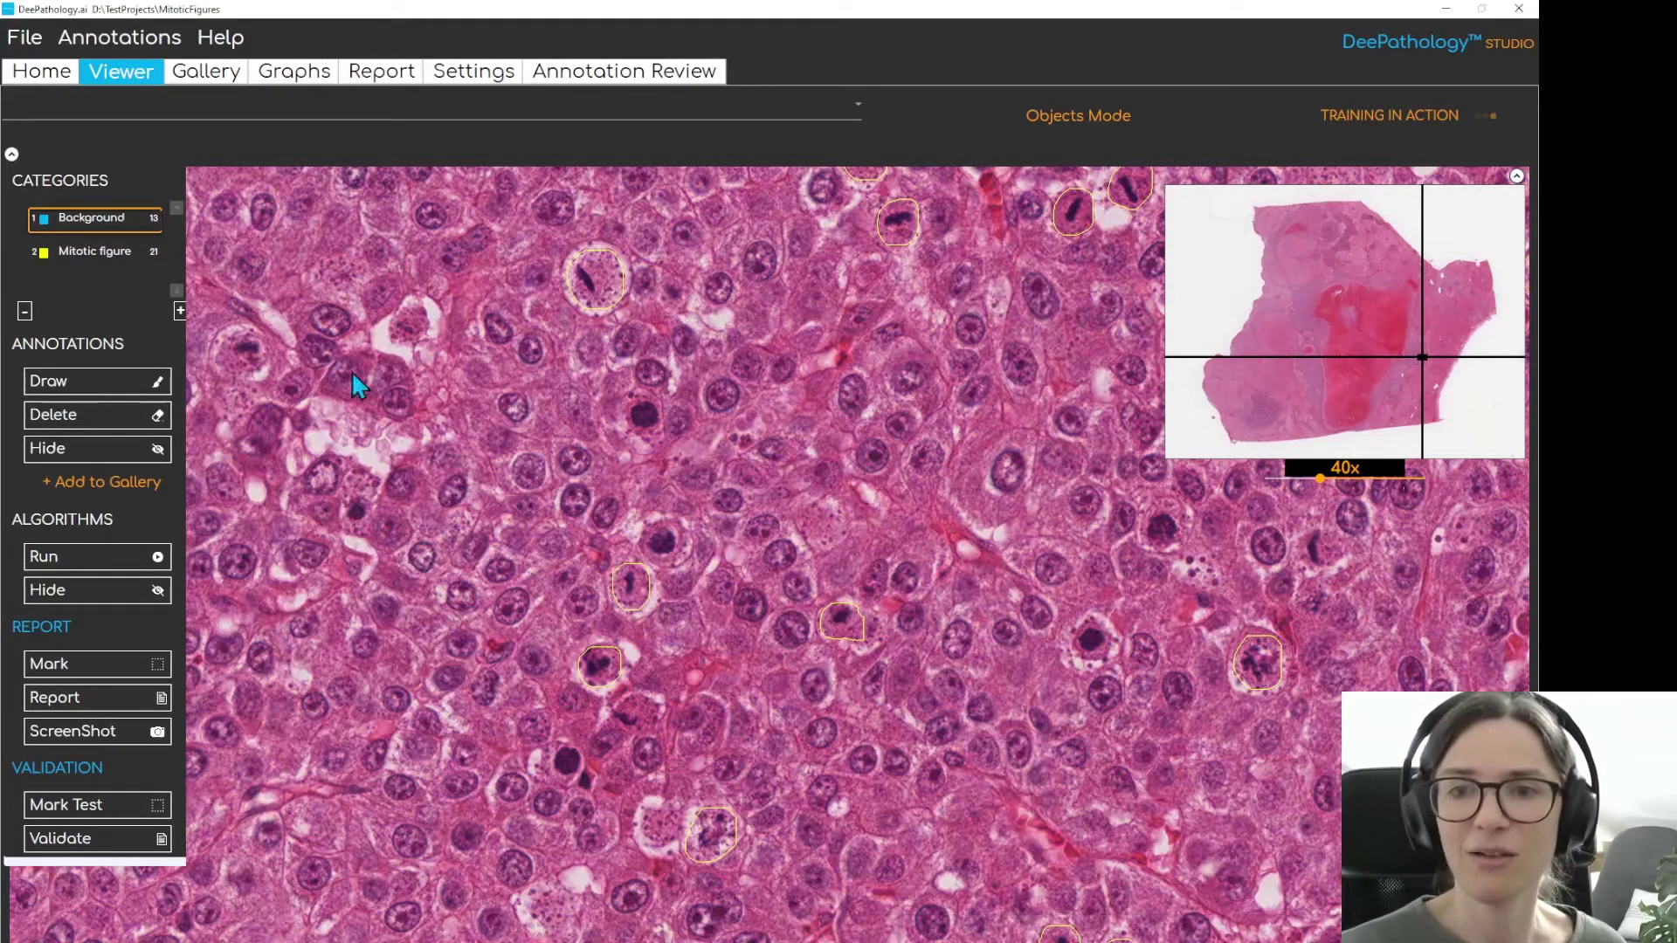
Add ten Mitotic figure annotations by outlining dark nuclei the model missed and accepting correct predictions around them
double_click(93, 252)
click(94, 261)
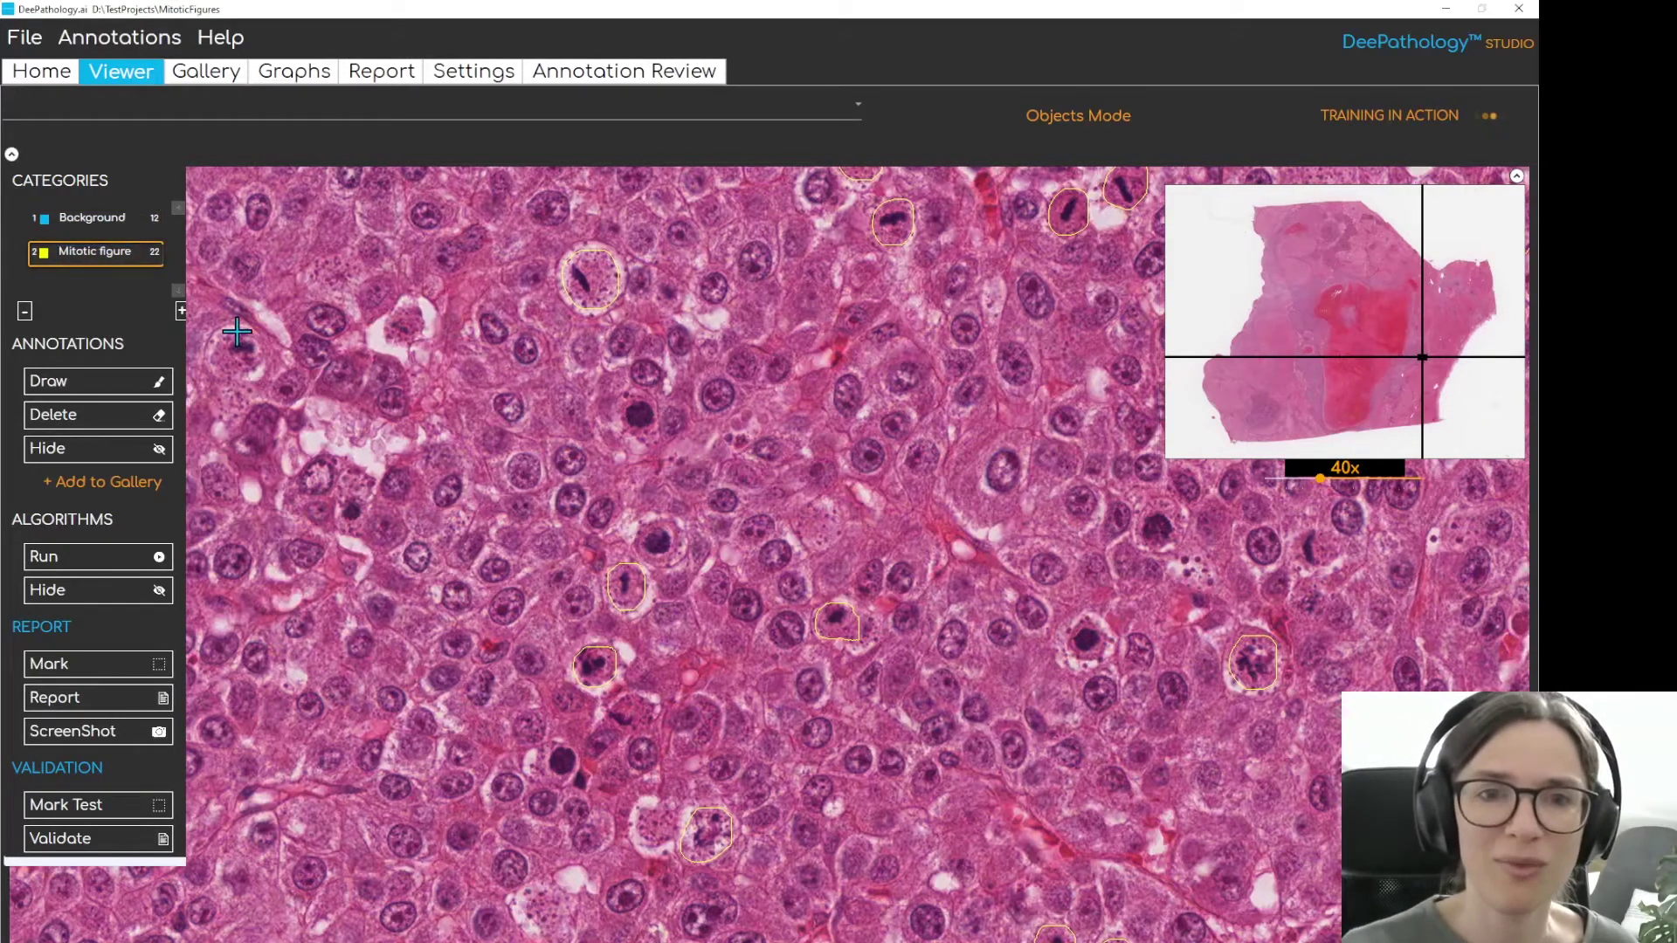
drag(253, 339, 240, 330)
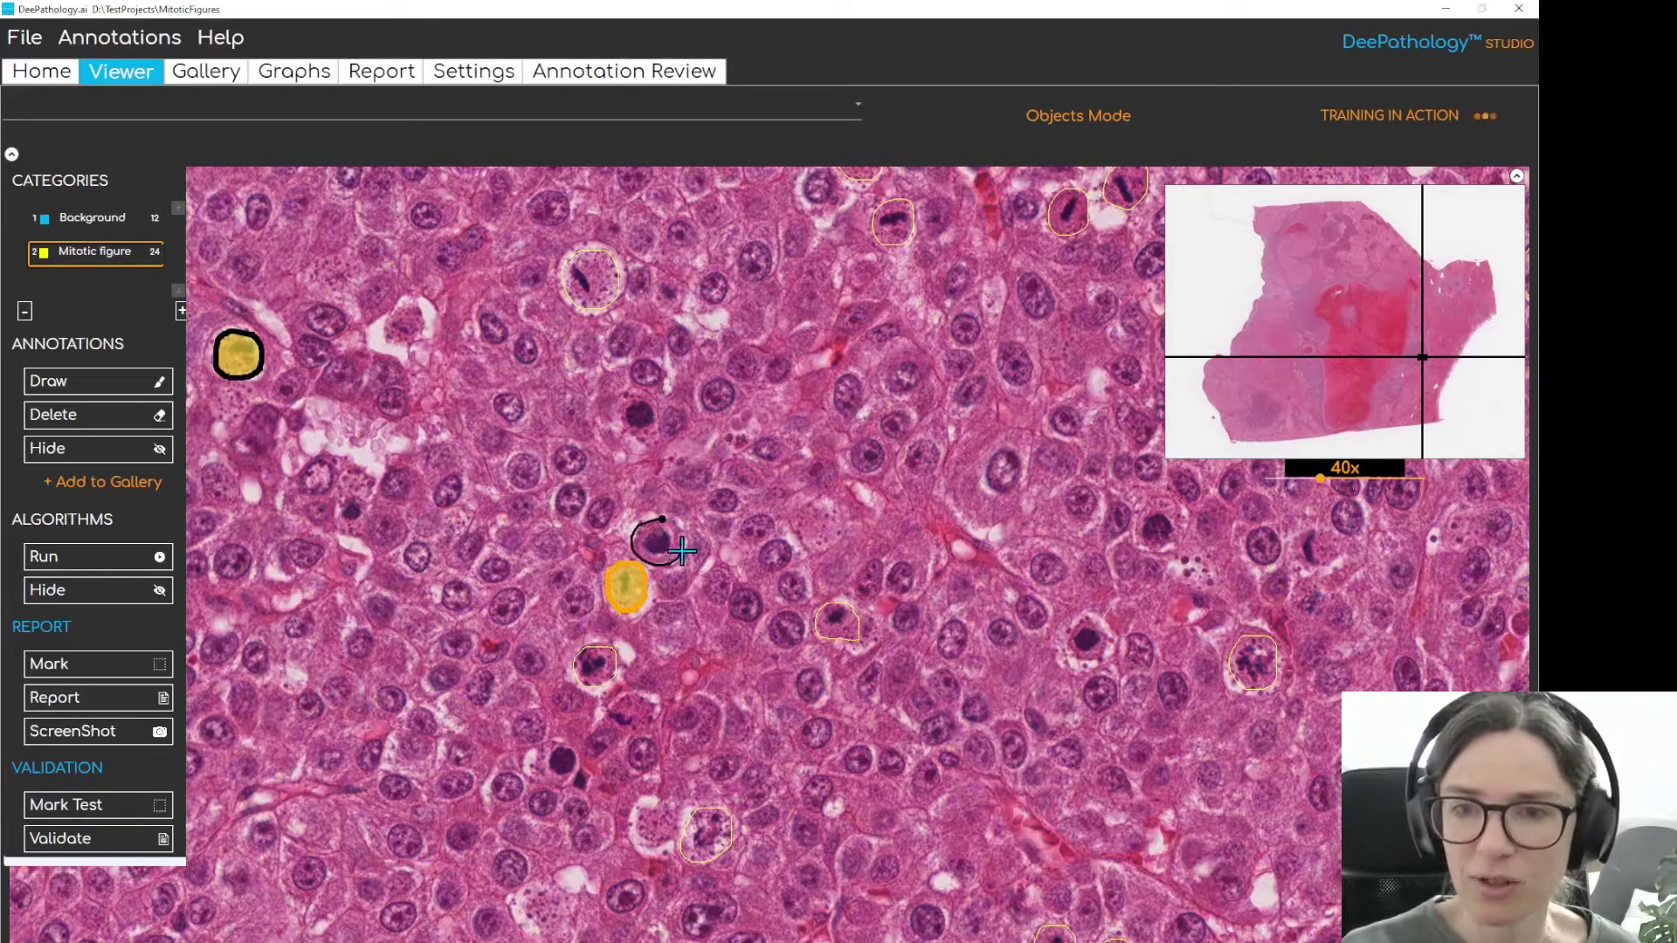
drag(680, 553, 671, 557)
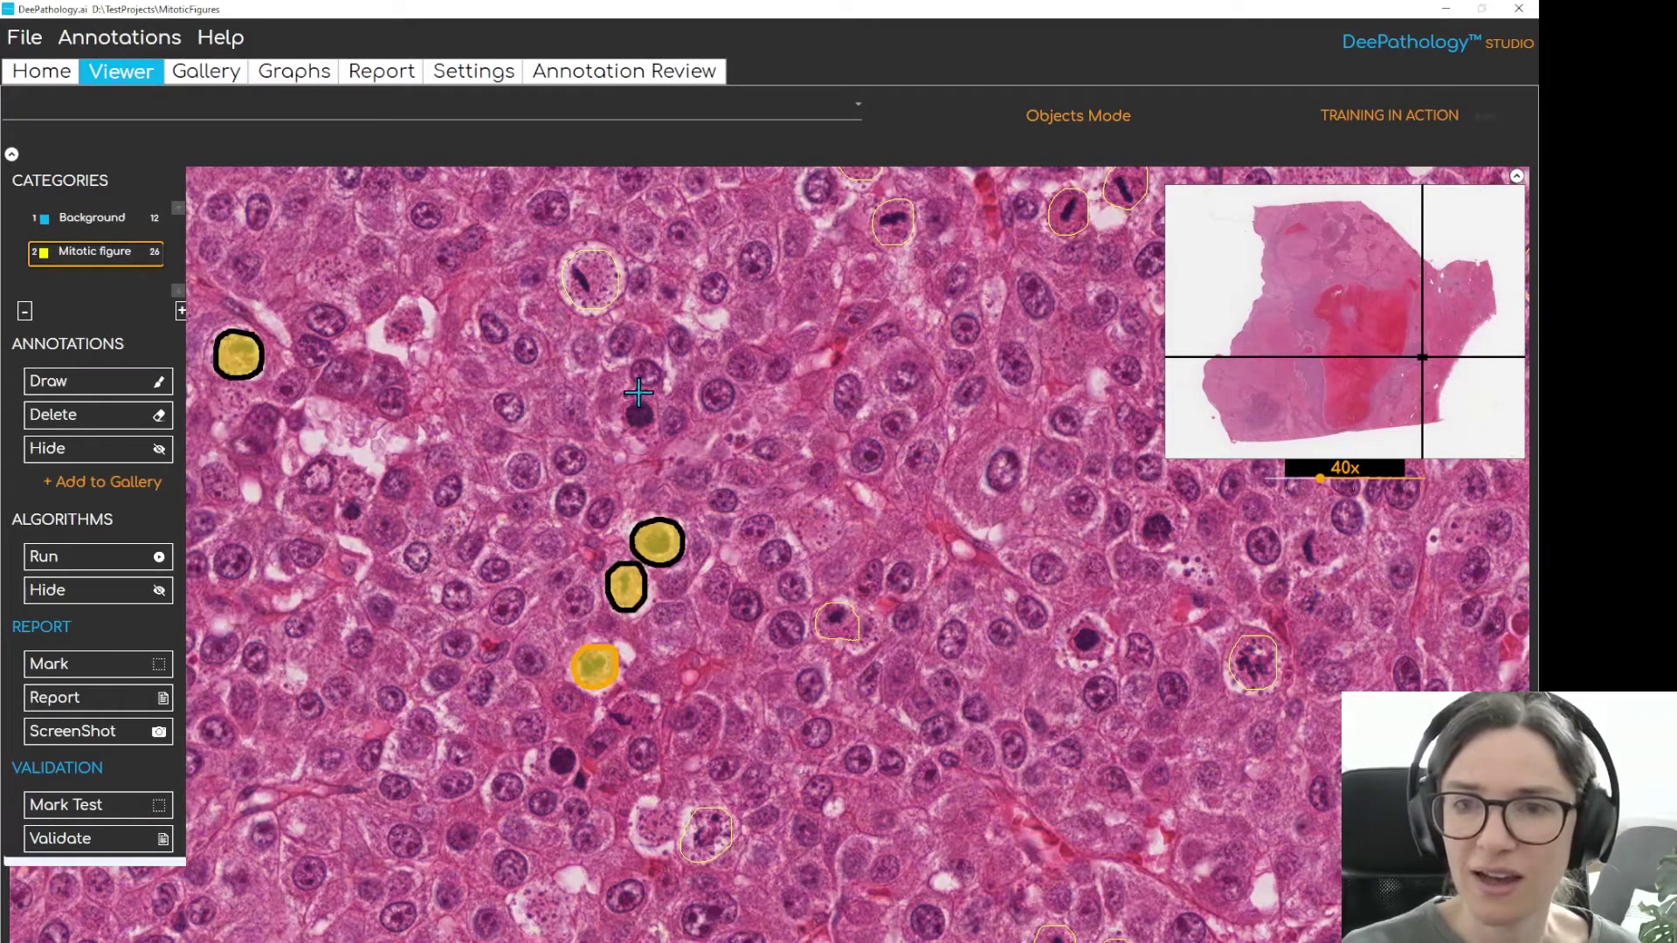
drag(661, 418, 670, 415)
drag(852, 619, 845, 613)
mouse_move(1102, 622)
mouse_down()
mouse_move(1083, 637)
mouse_move(1099, 622)
mouse_up()
drag(1271, 645, 1267, 651)
mouse_move(1317, 573)
mouse_down()
mouse_move(1085, 573)
mouse_move(1086, 596)
mouse_move(1124, 602)
mouse_move(1119, 565)
mouse_up()
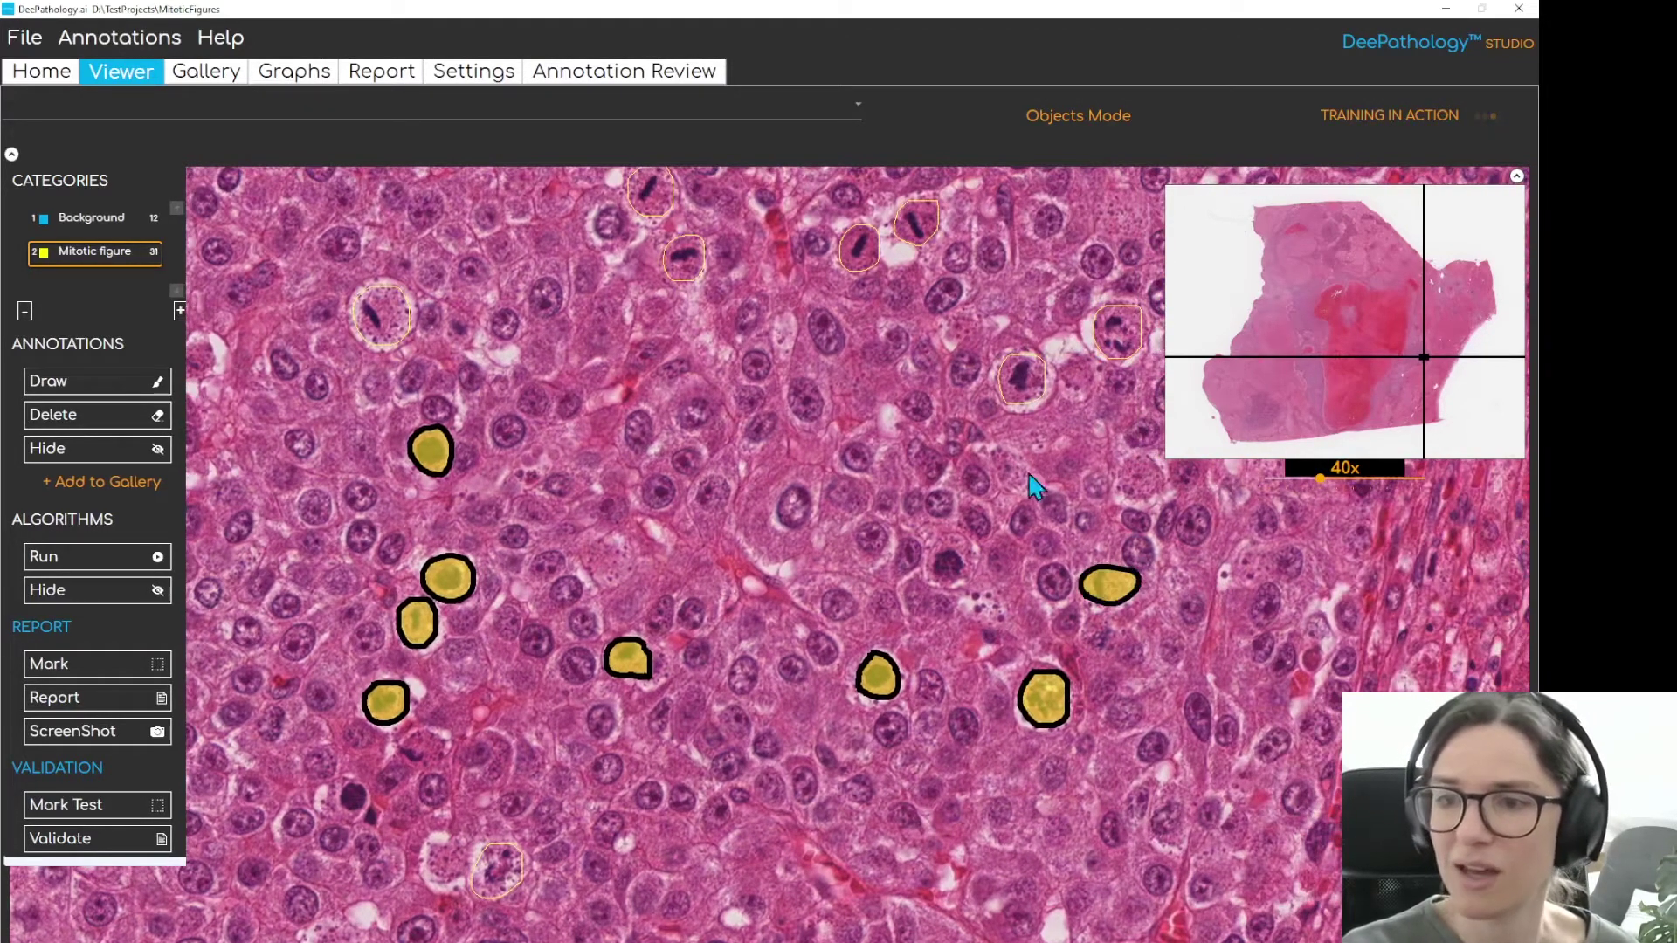
drag(962, 582, 967, 543)
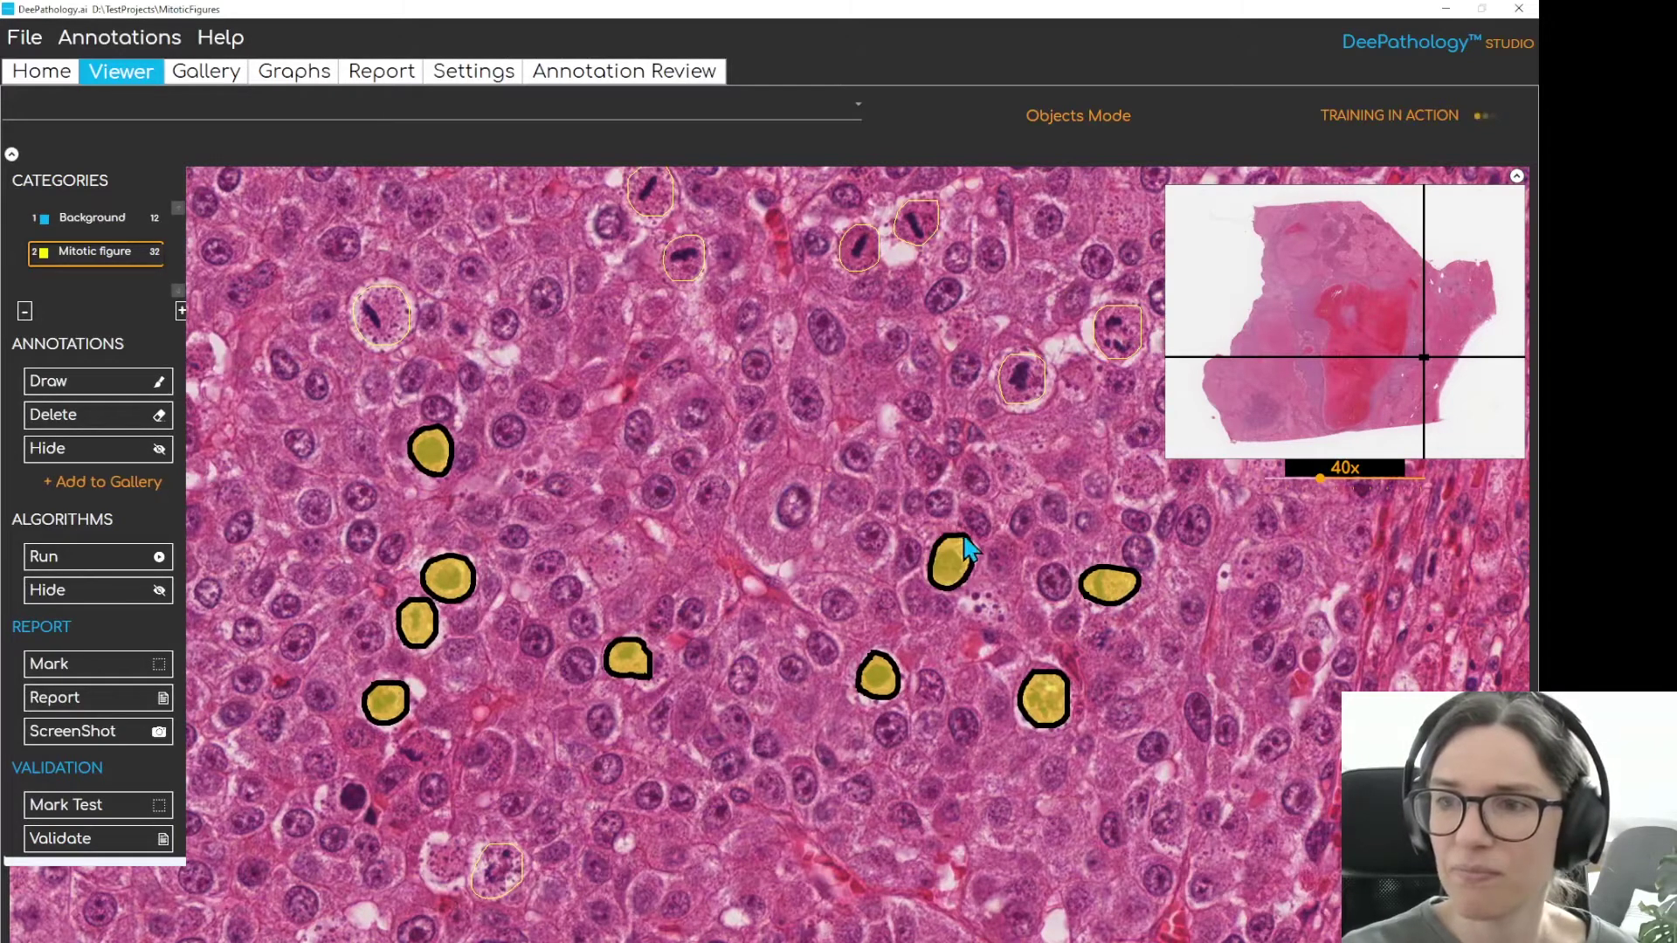
Accept the seven predicted mitotic figures above the new annotations as Mitotic figure annotations
click(1024, 380)
click(1115, 330)
click(914, 223)
click(862, 251)
click(686, 260)
click(651, 197)
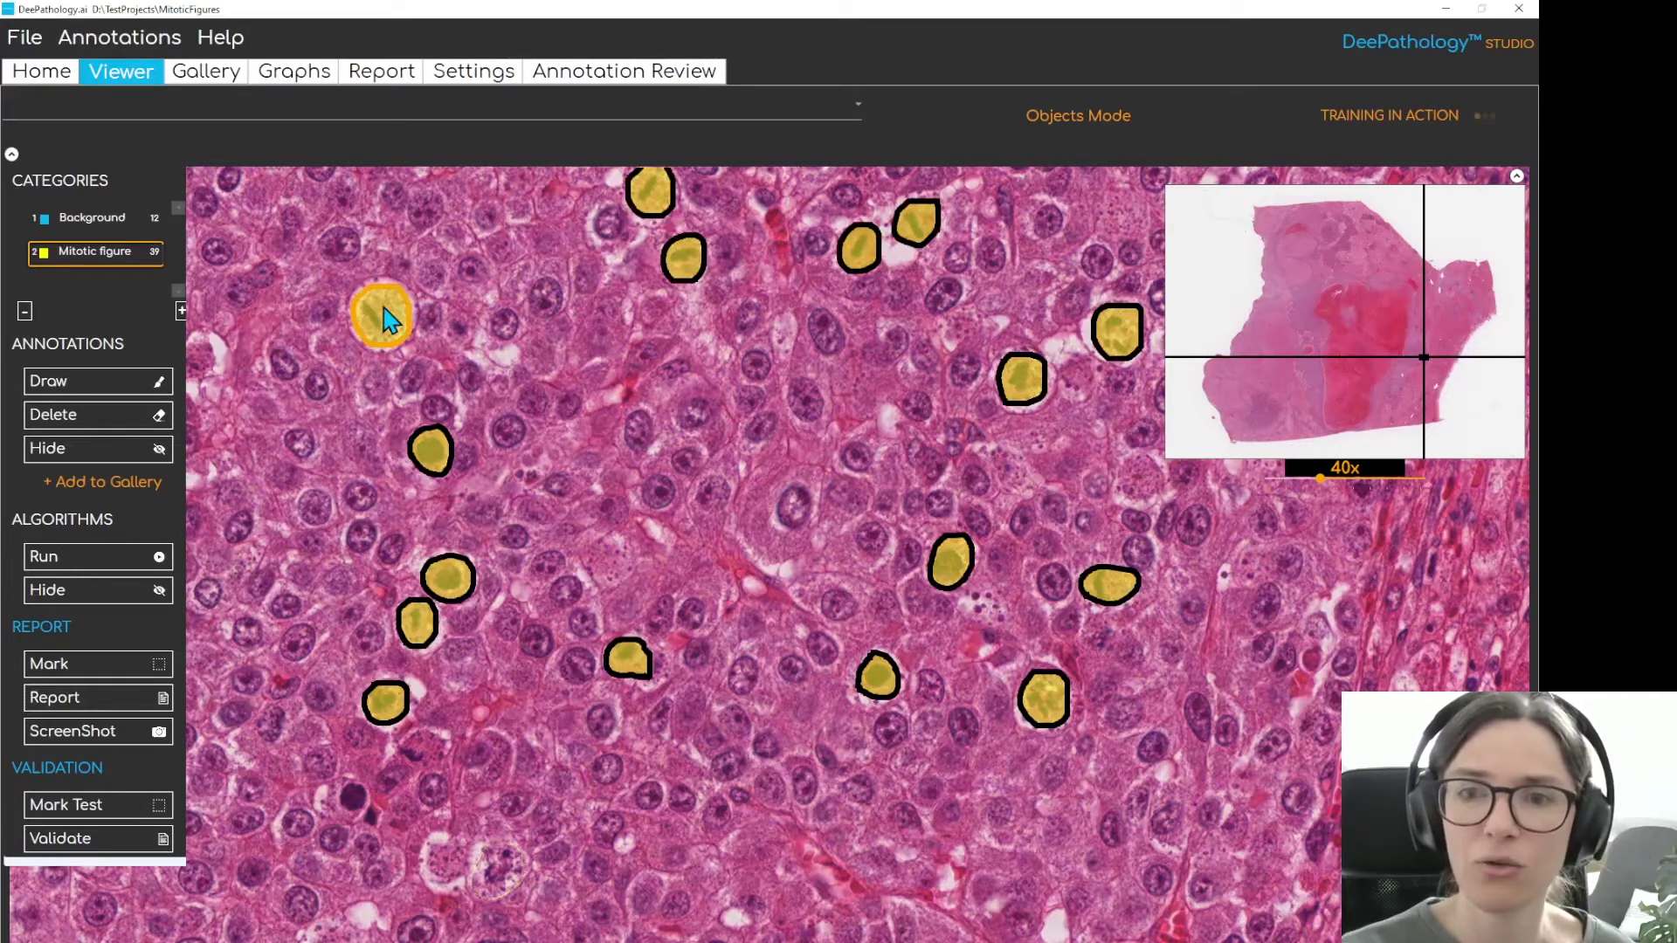
click(385, 315)
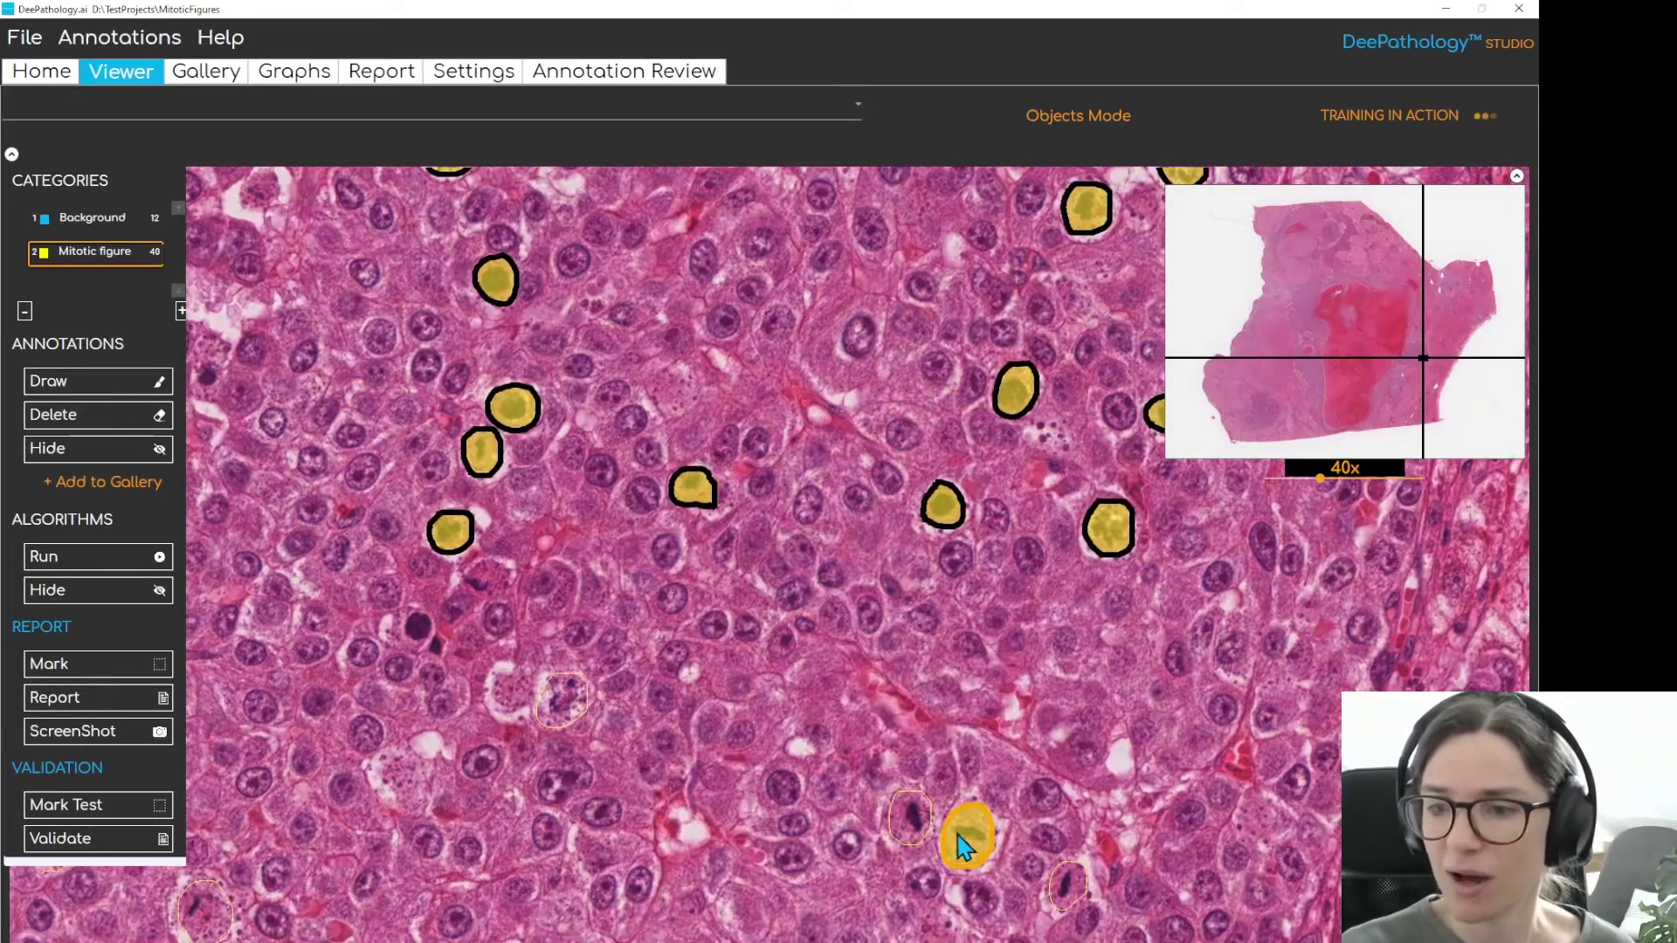
Accept the correct predictions below the annotated group as Mitotic figure annotations
click(965, 847)
click(910, 818)
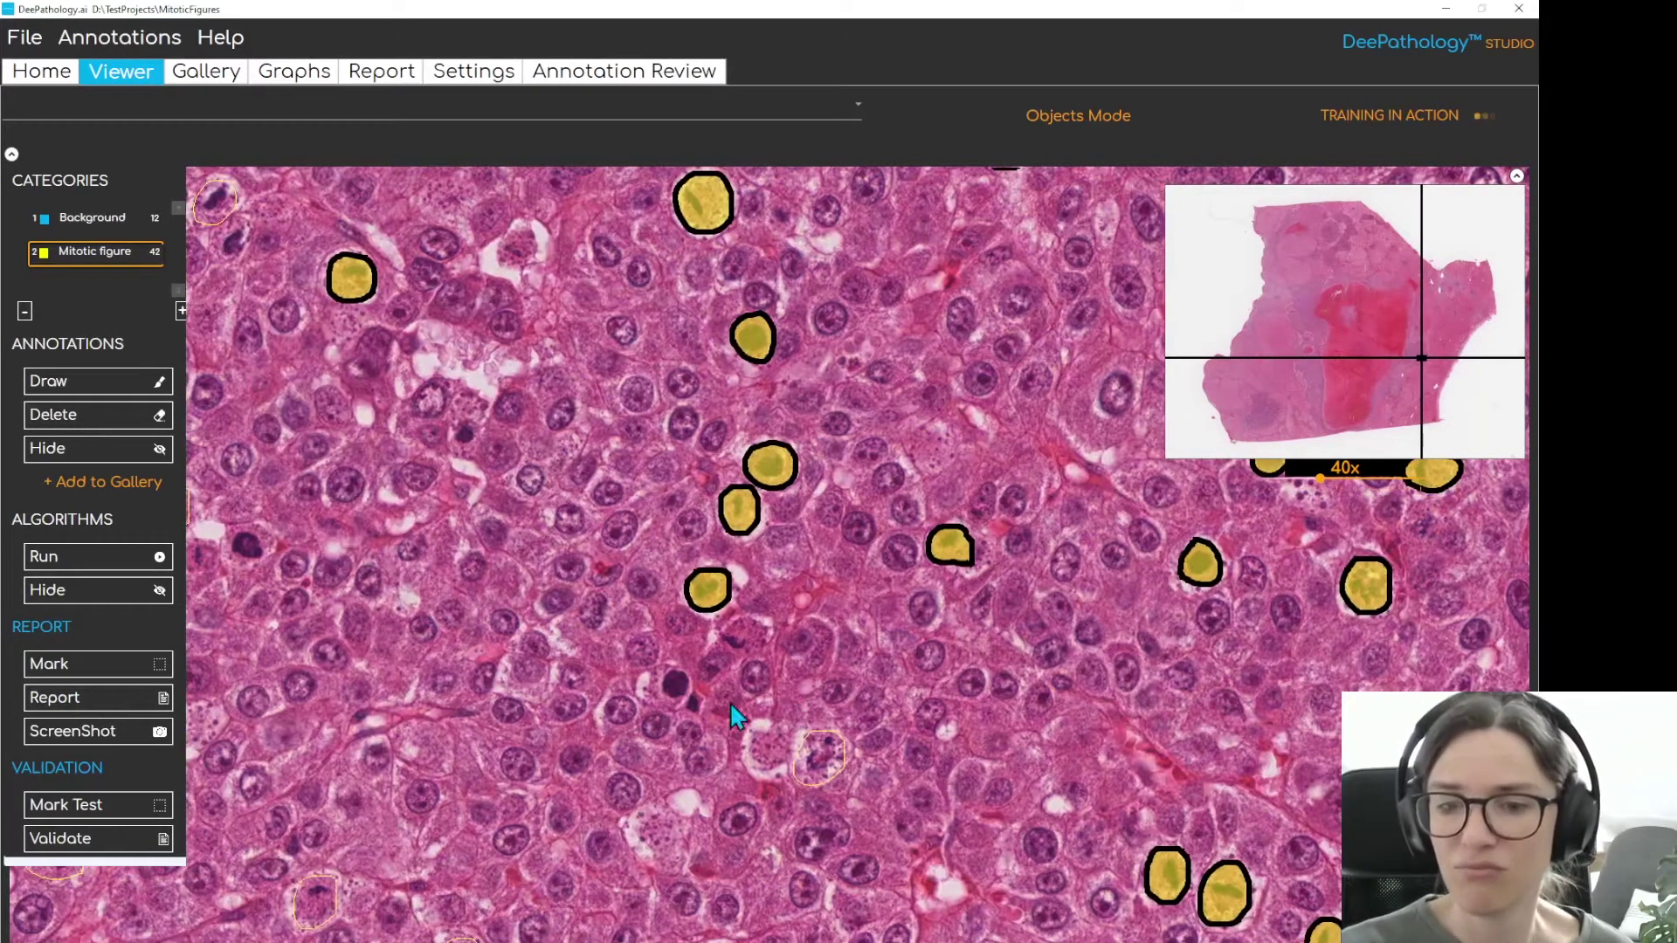
drag(629, 702, 661, 675)
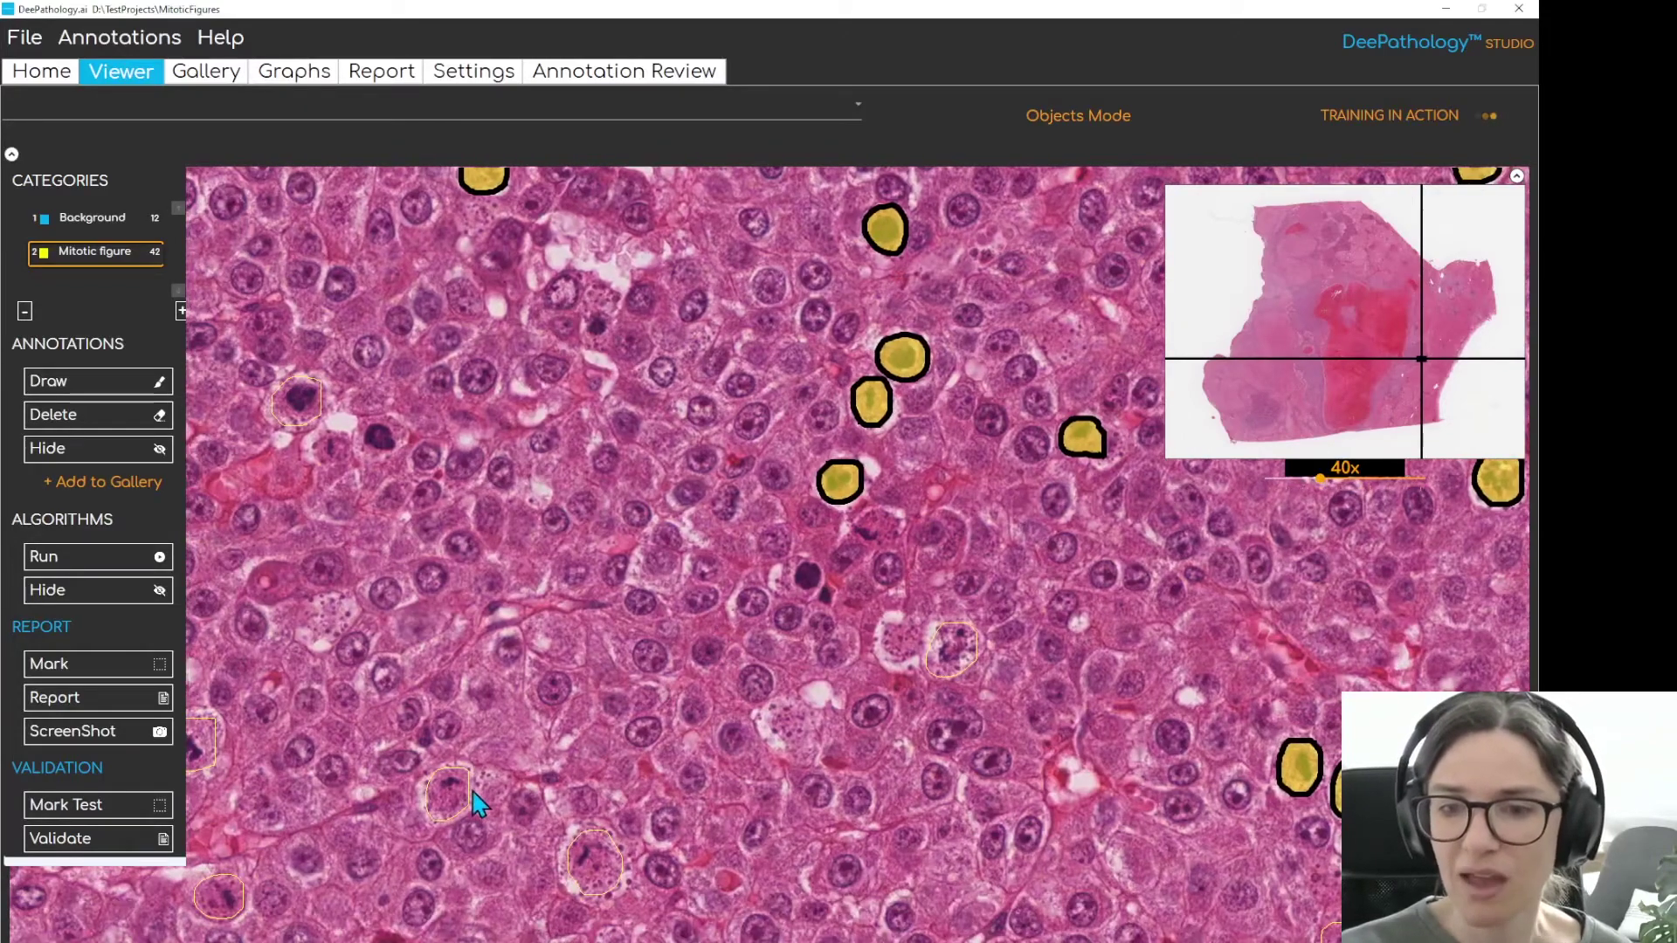
click(598, 874)
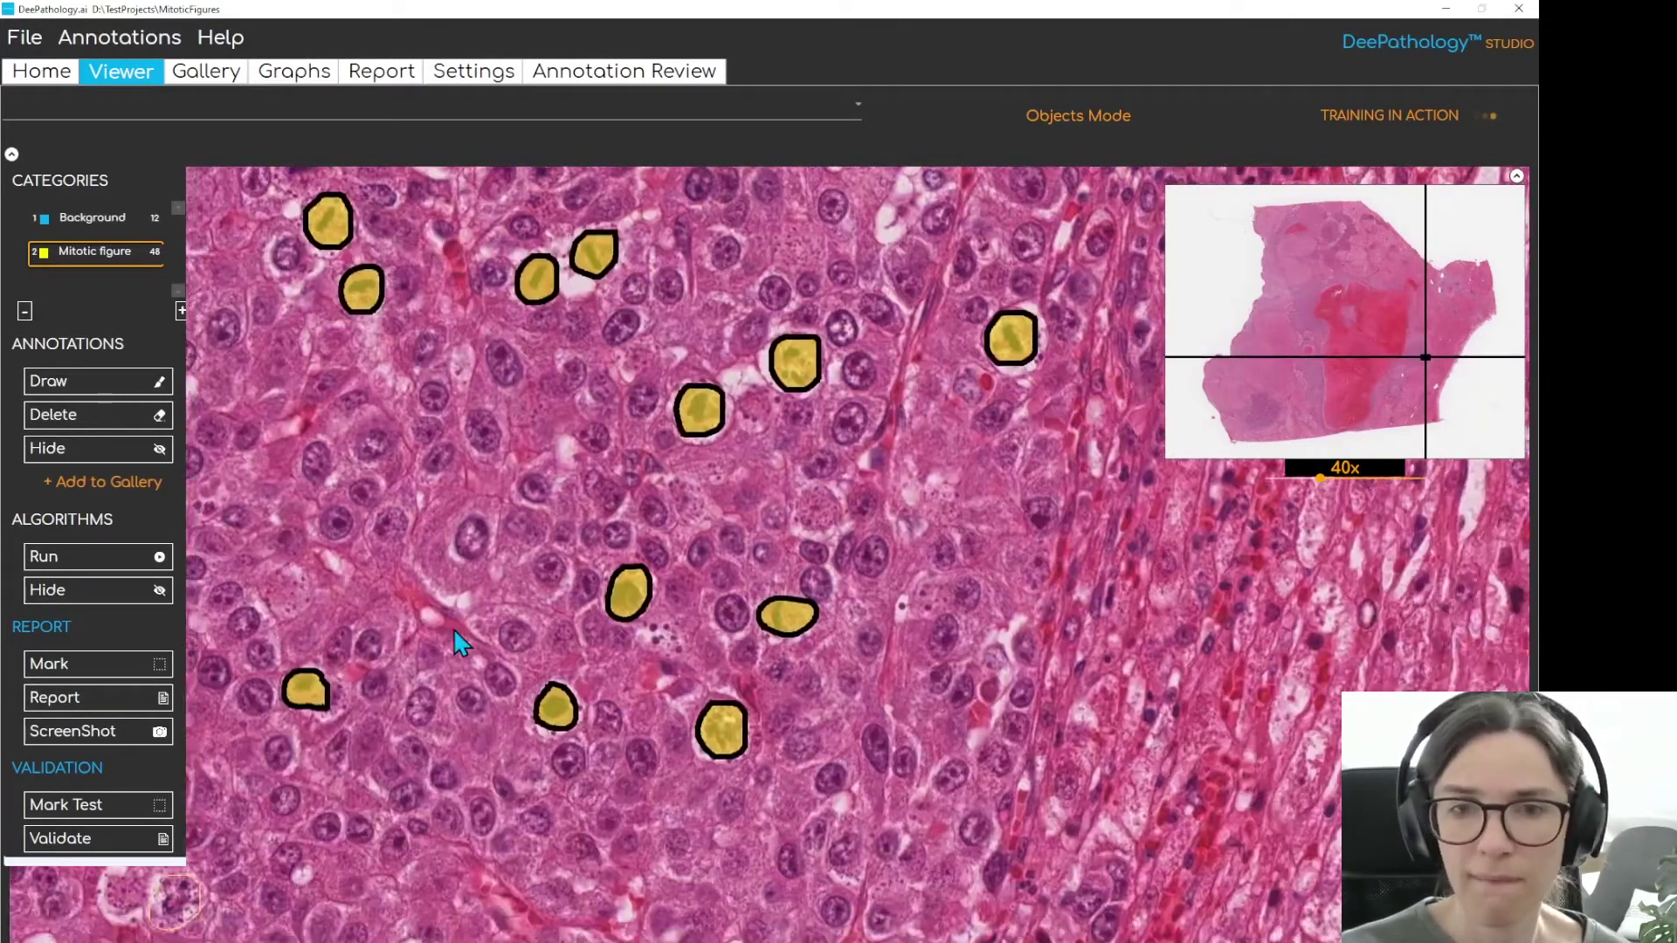
Run the detection algorithm on an unannotated tumour region in the slide's centre at 10x, away from the existing annotations
drag(460, 644, 530, 609)
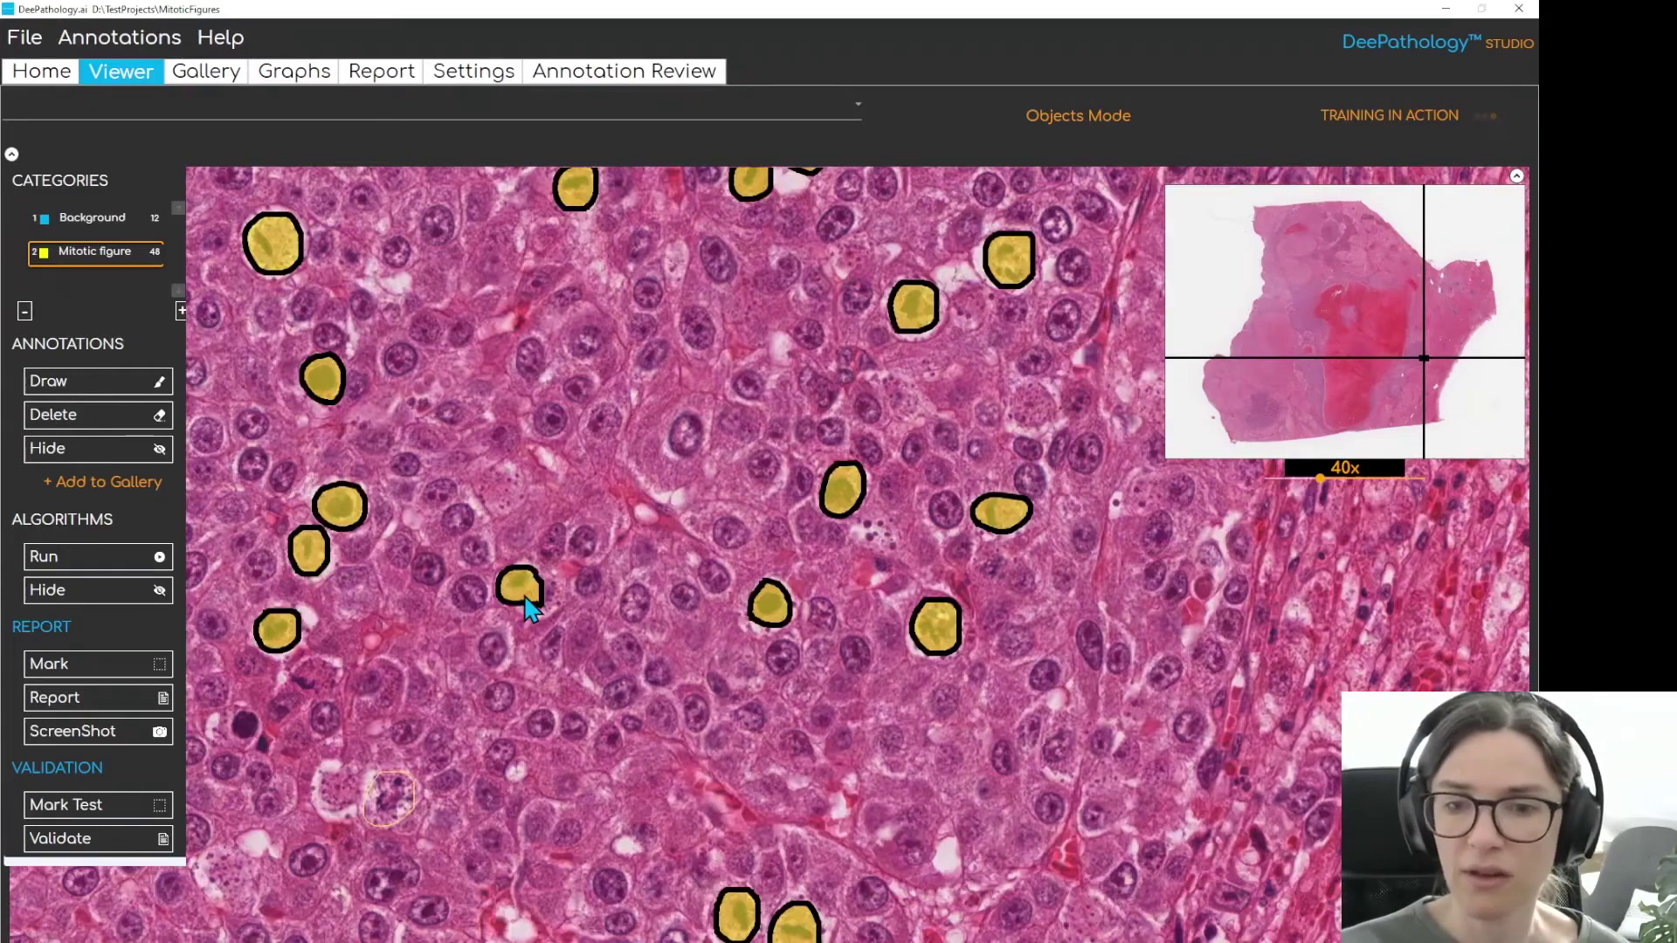
scroll(524, 594, down, 3)
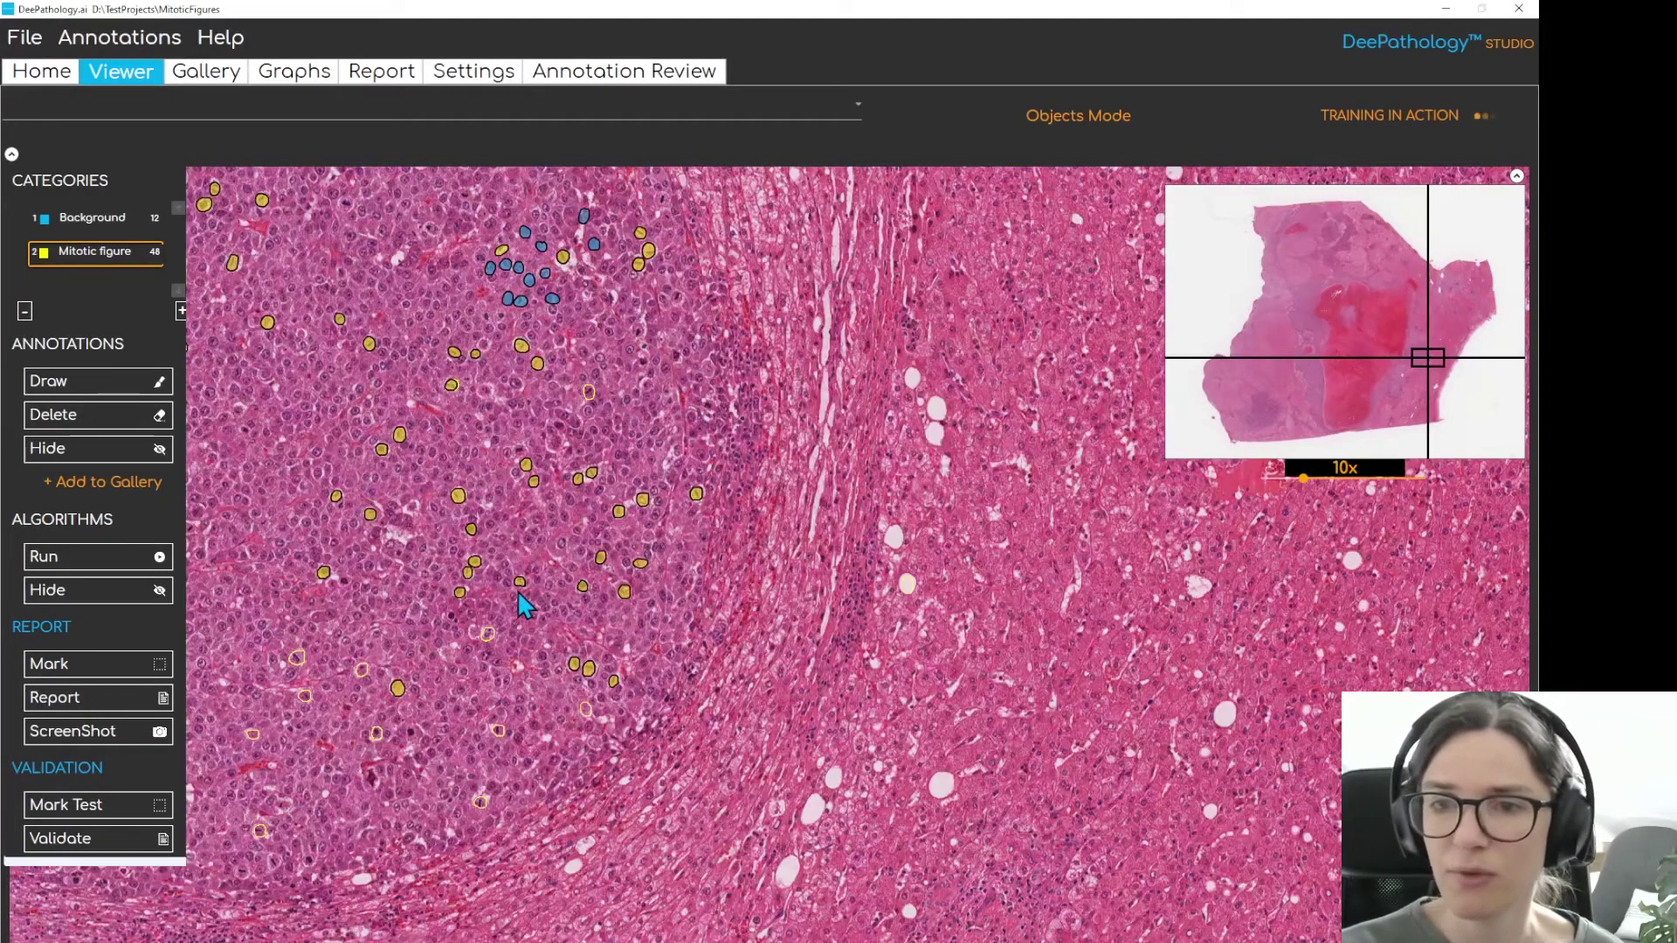
drag(302, 537, 437, 546)
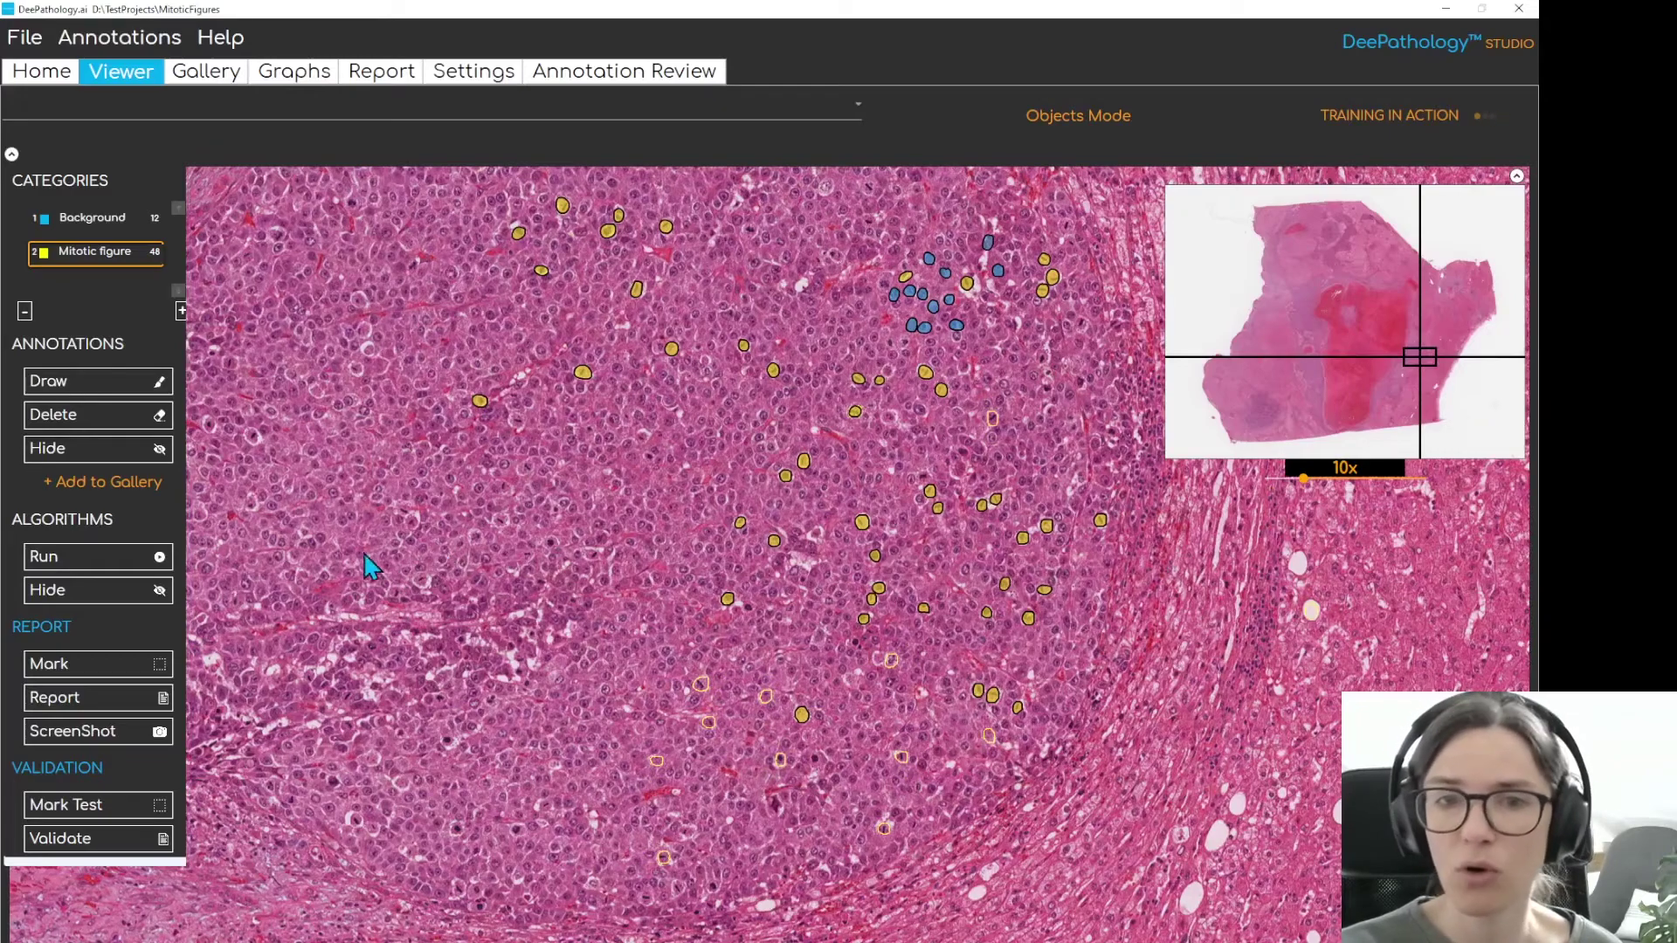
drag(463, 559, 947, 617)
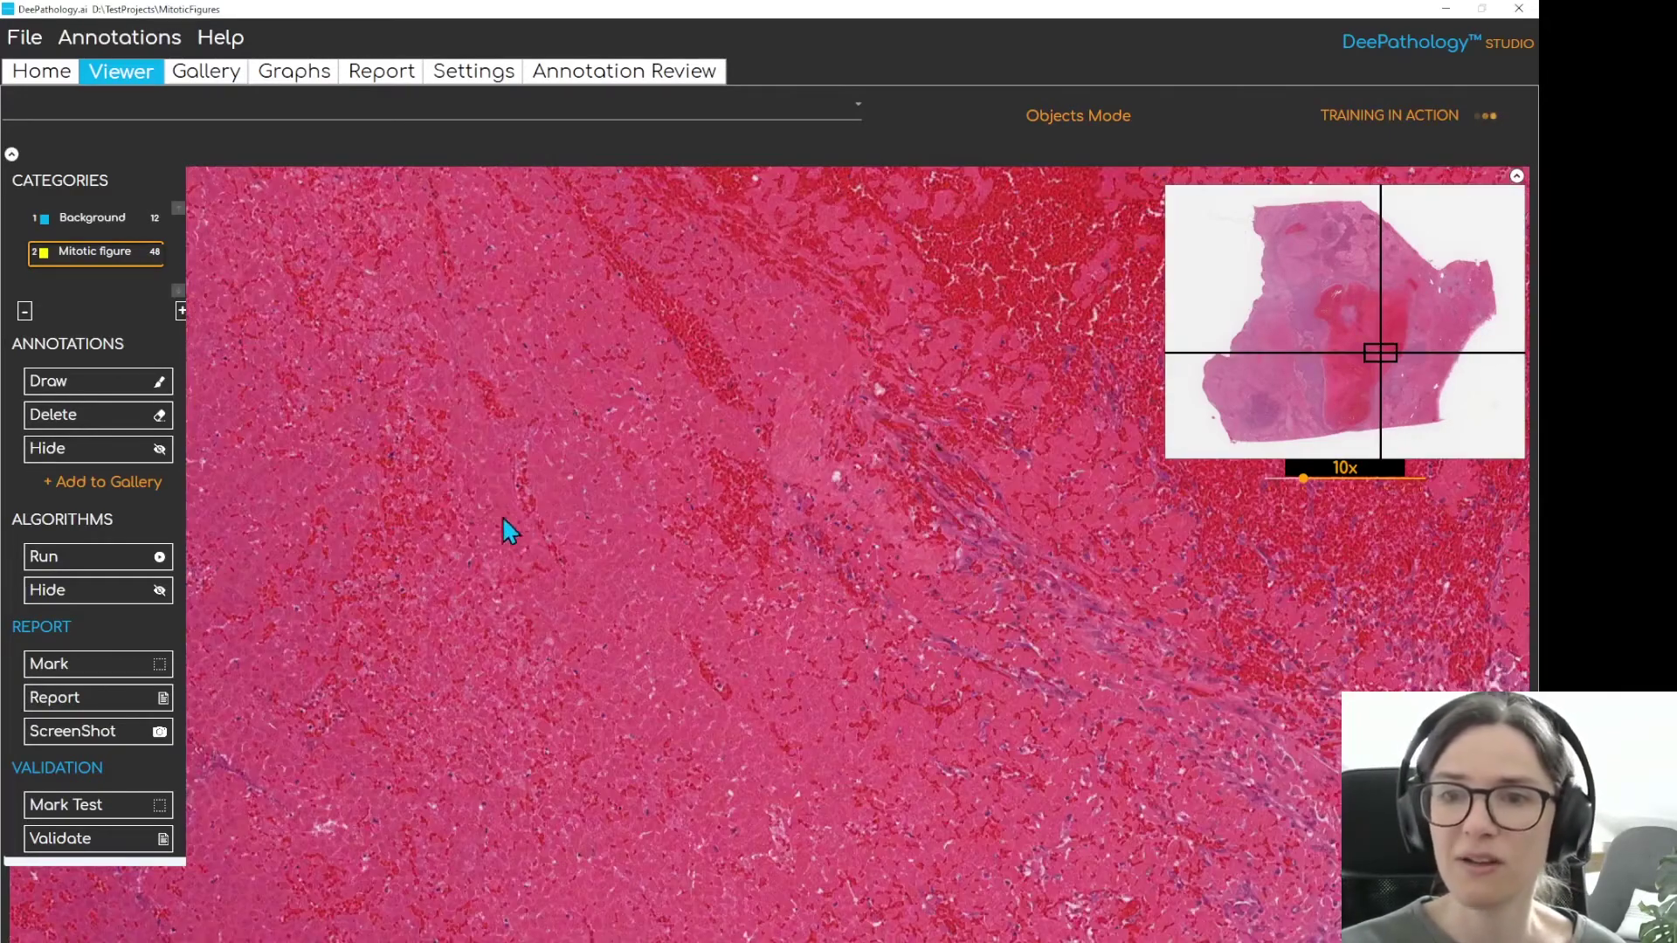
drag(865, 543, 906, 562)
drag(637, 514, 813, 525)
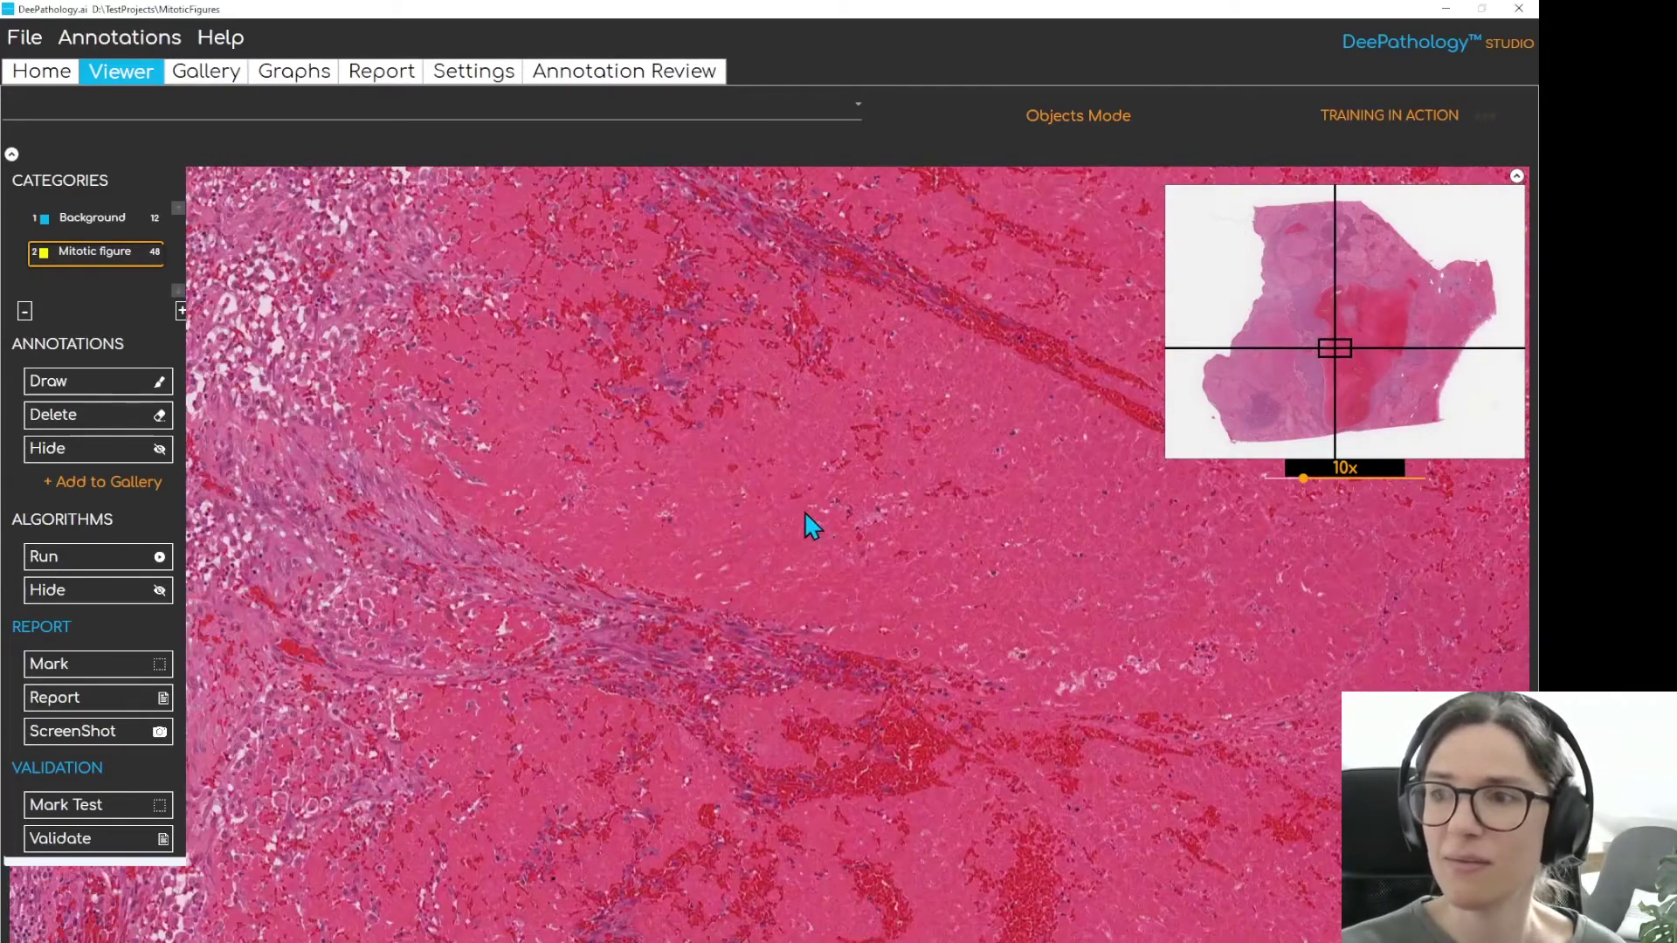
drag(472, 430, 871, 531)
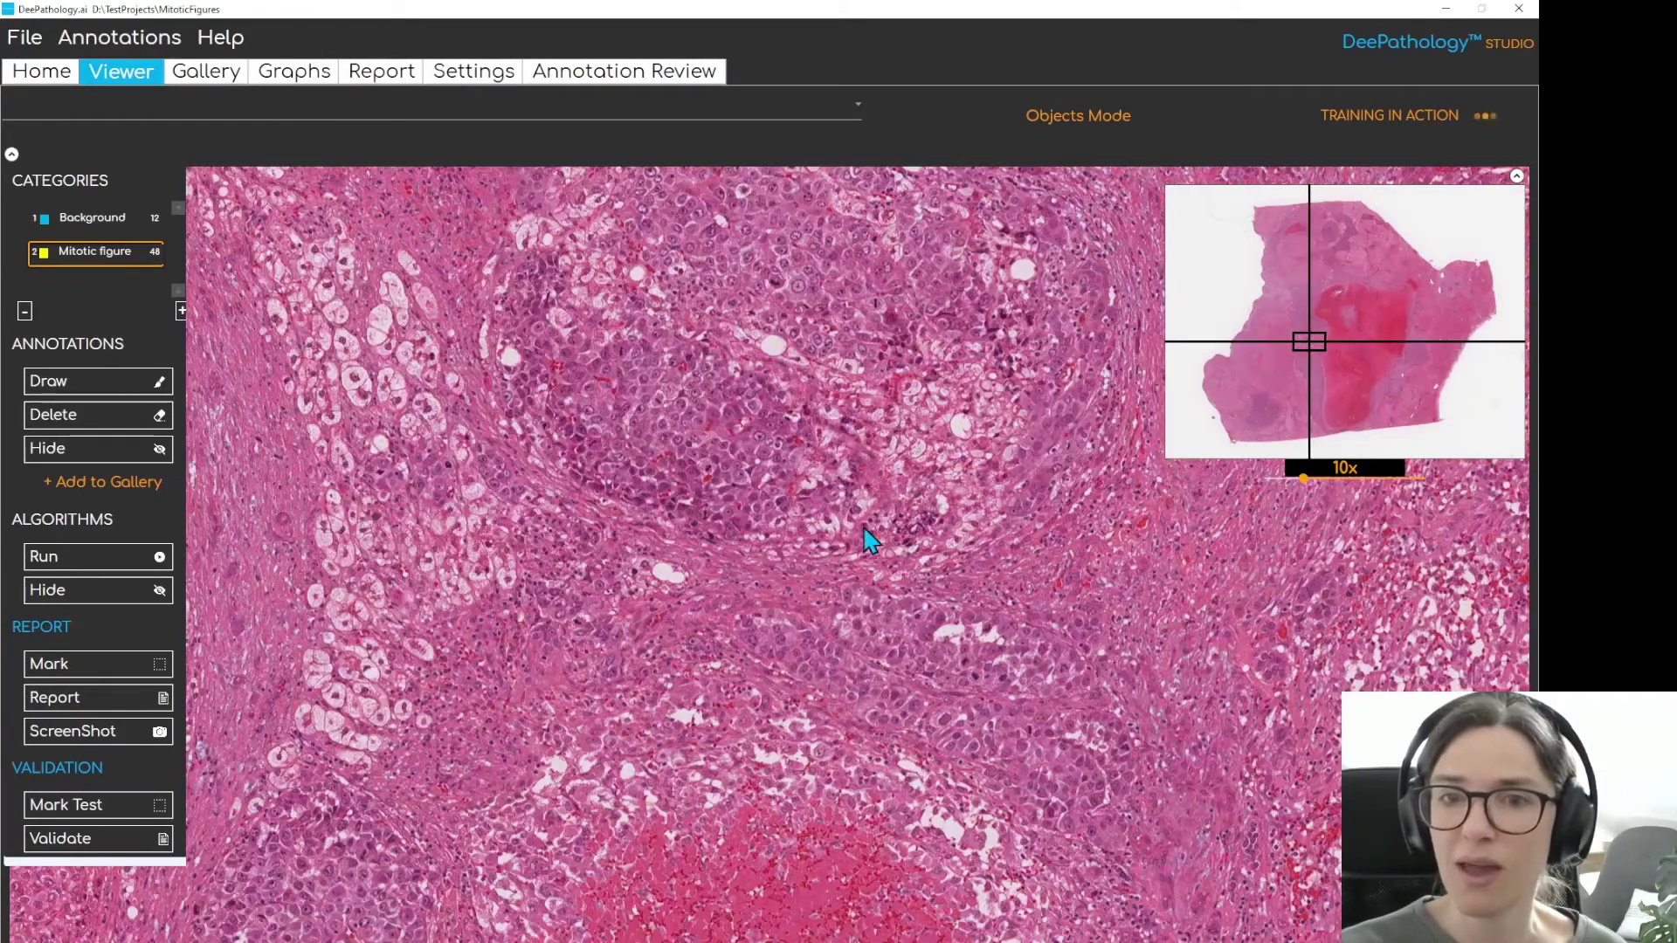
drag(734, 468, 756, 557)
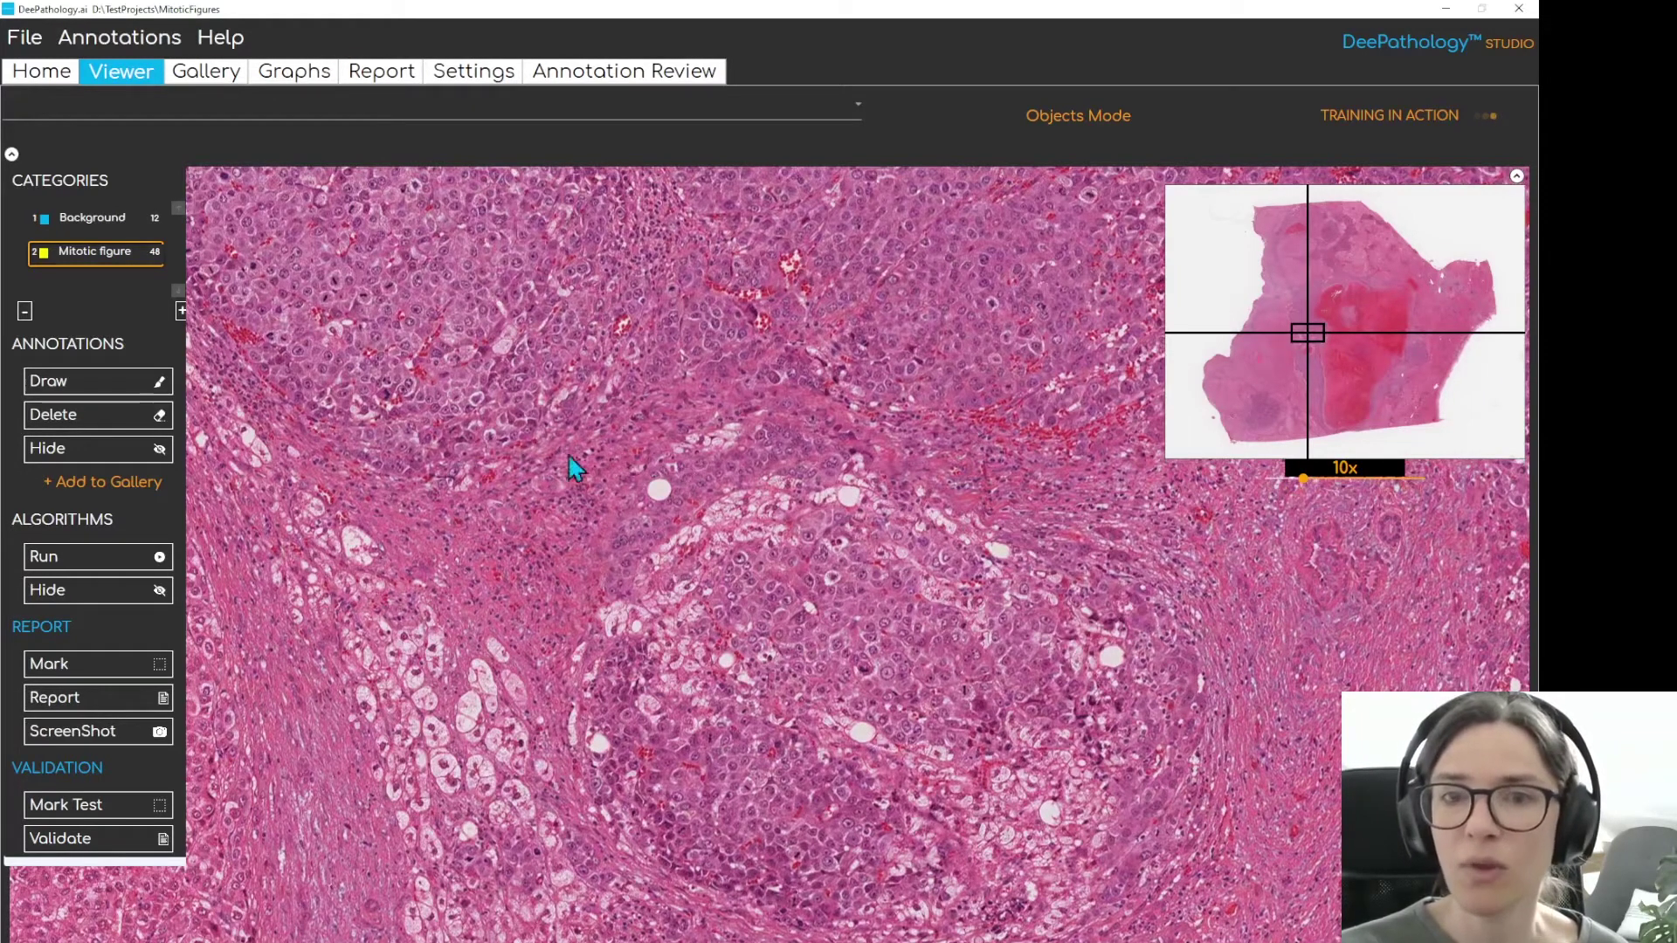
click(108, 564)
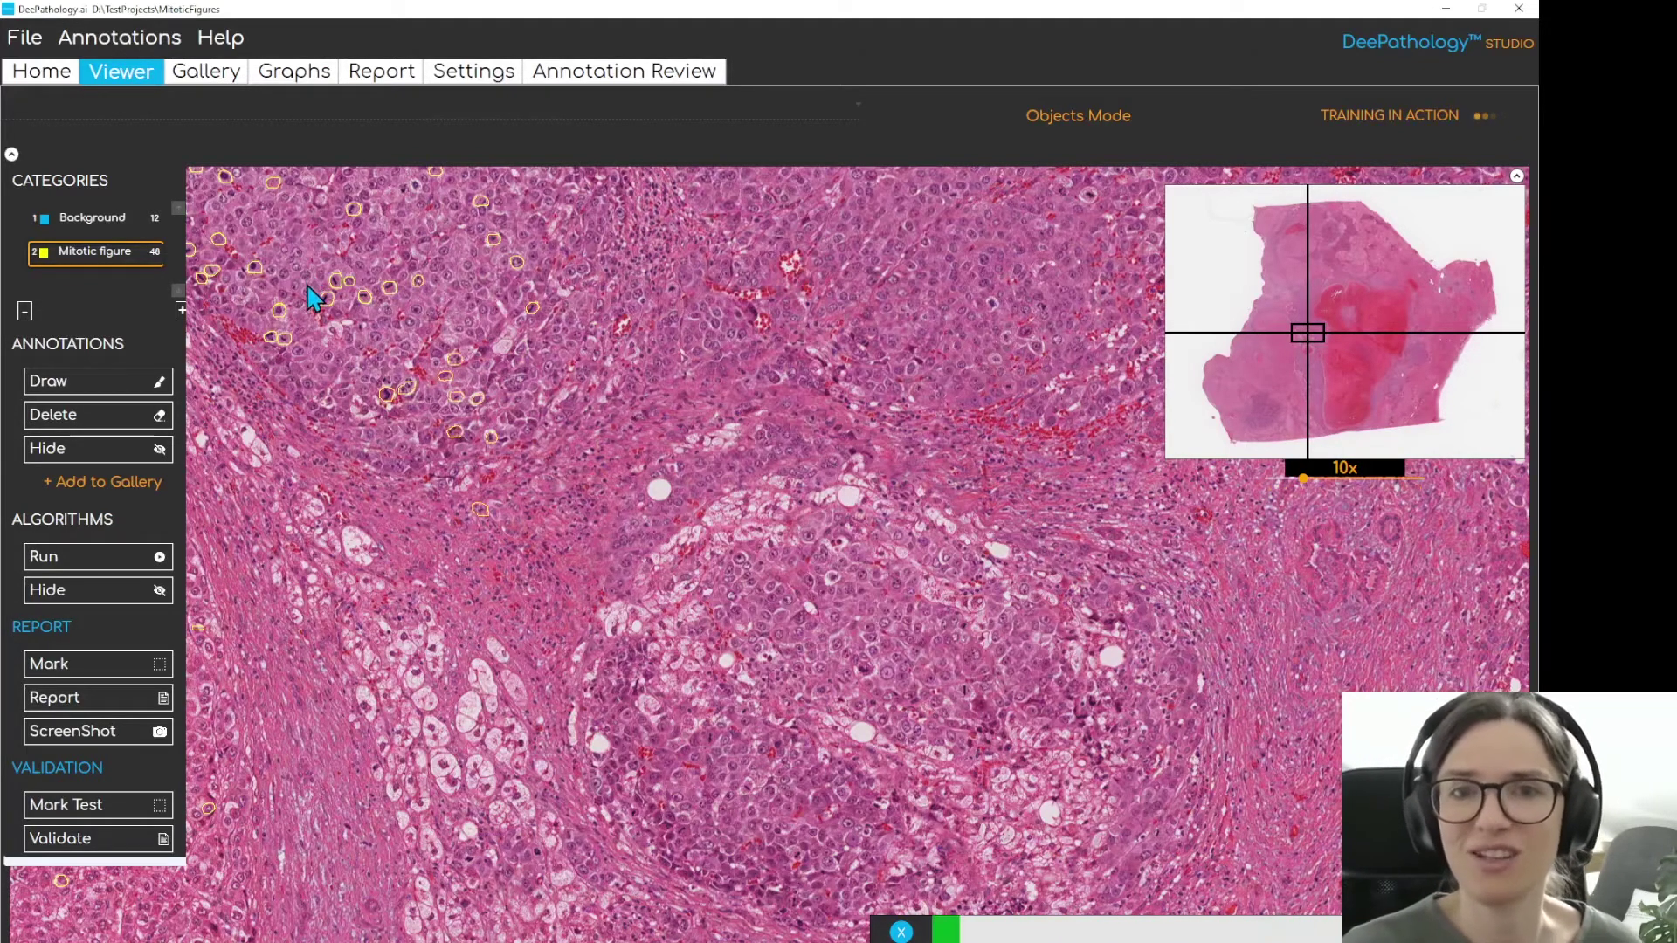
Mark five non-dividing nuclei wrongly predicted as mitotic in the new tumour region as Background, at 40x magnification
scroll(325, 276, up, 2)
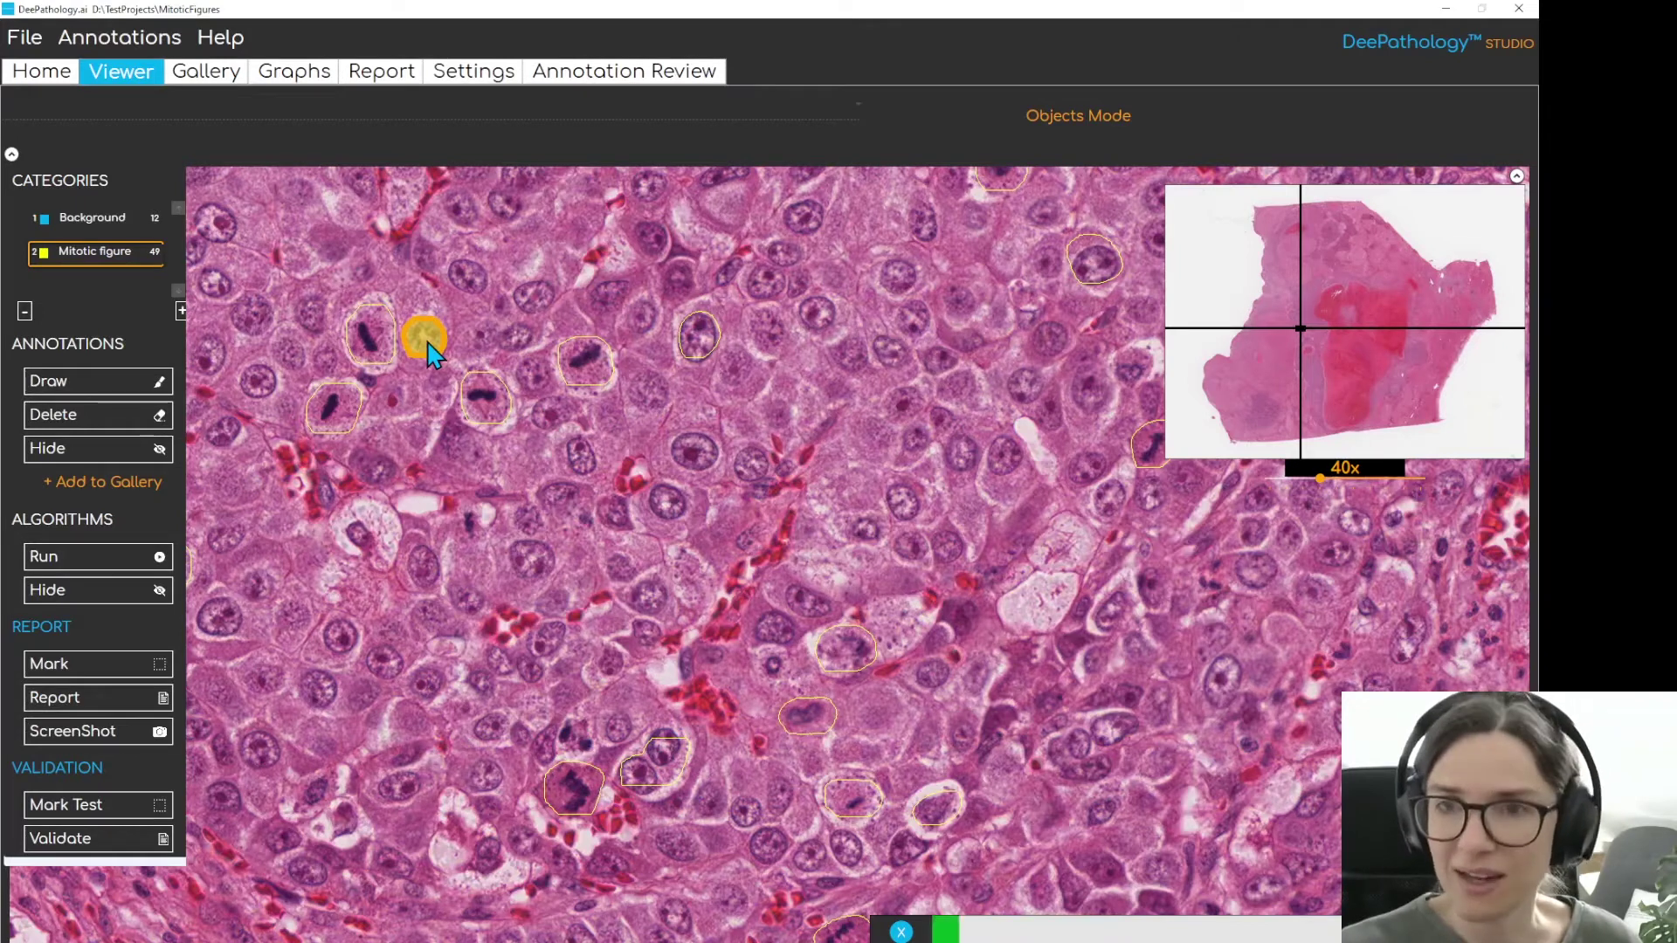
key(1)
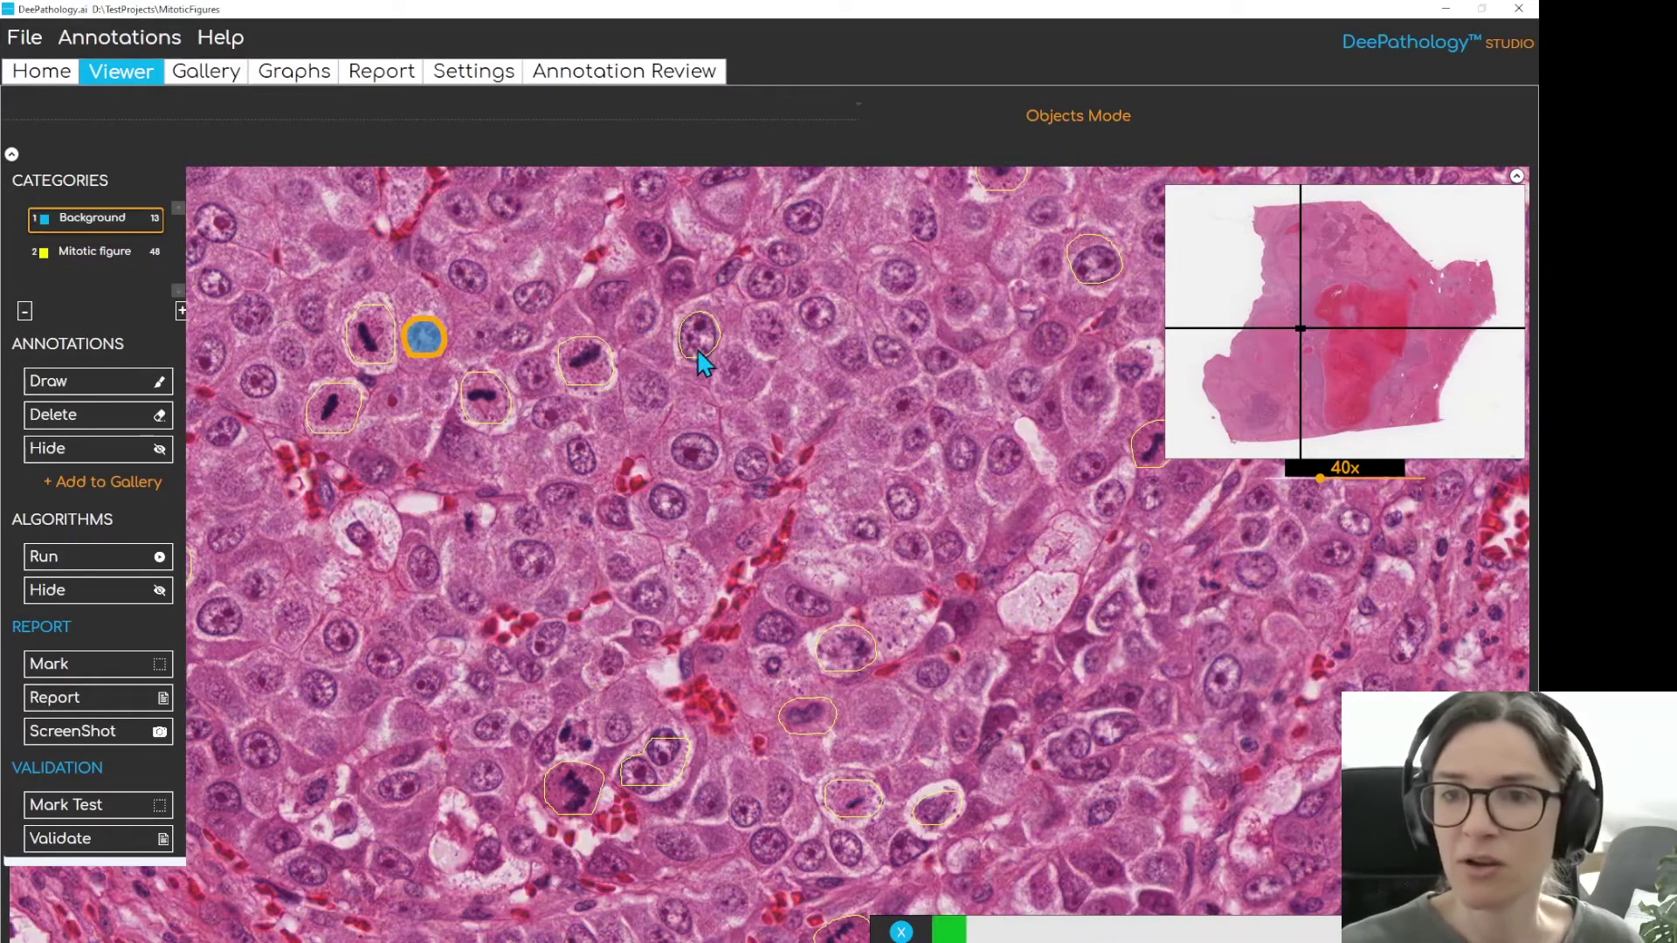
key(1)
drag(888, 341, 843, 375)
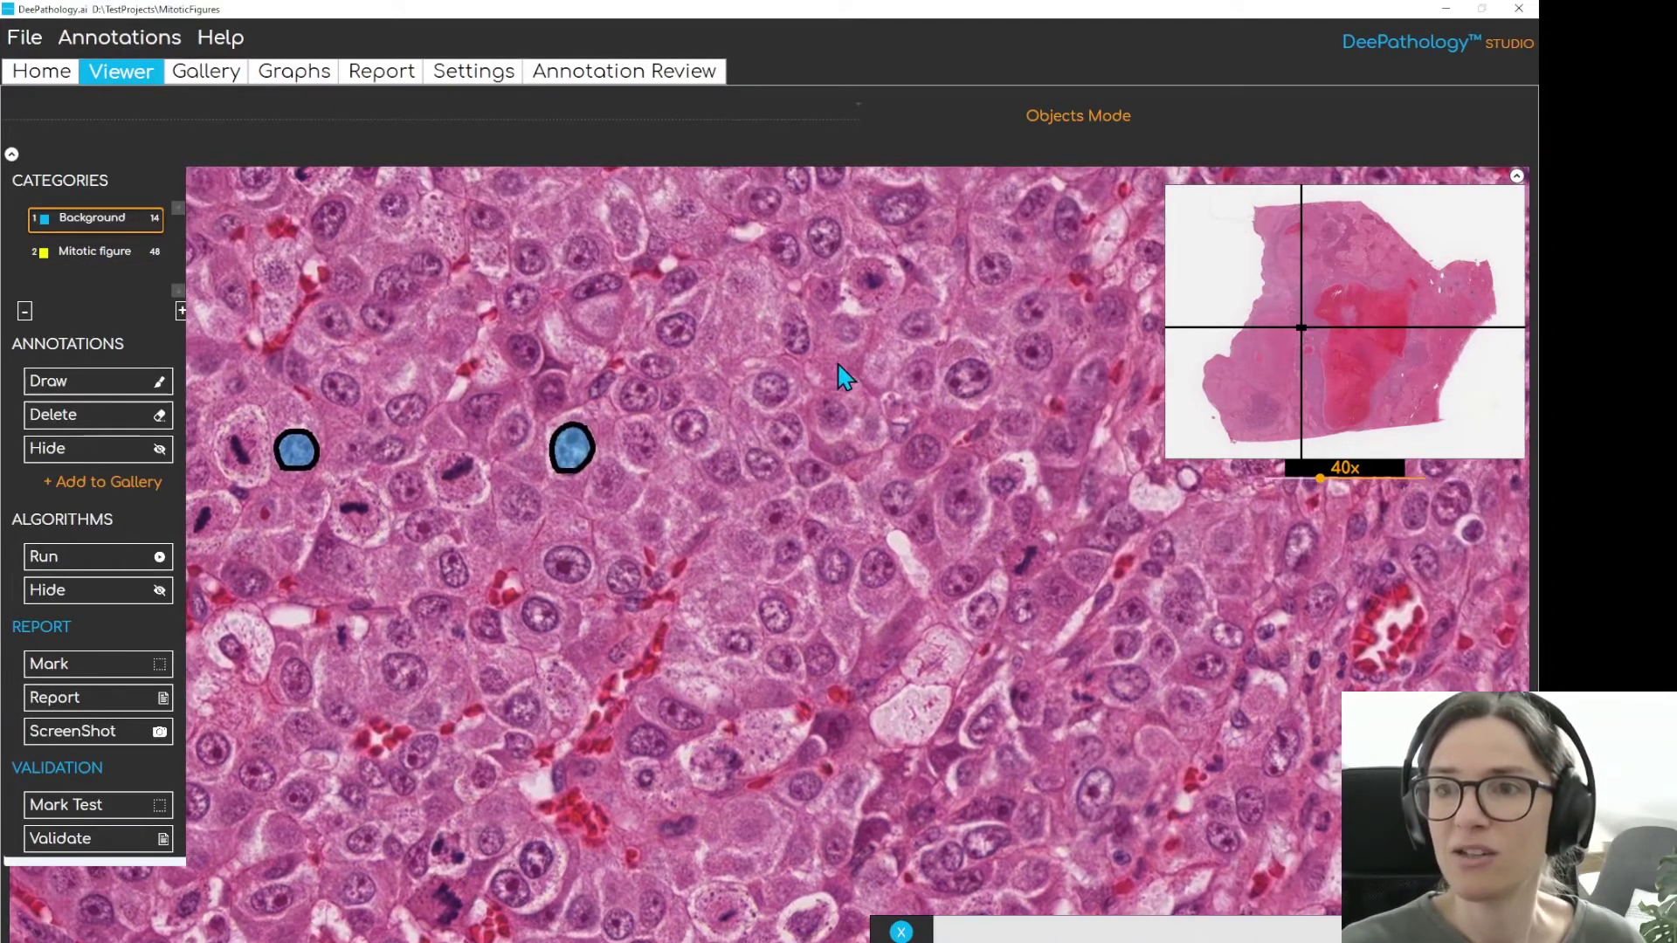
click(966, 388)
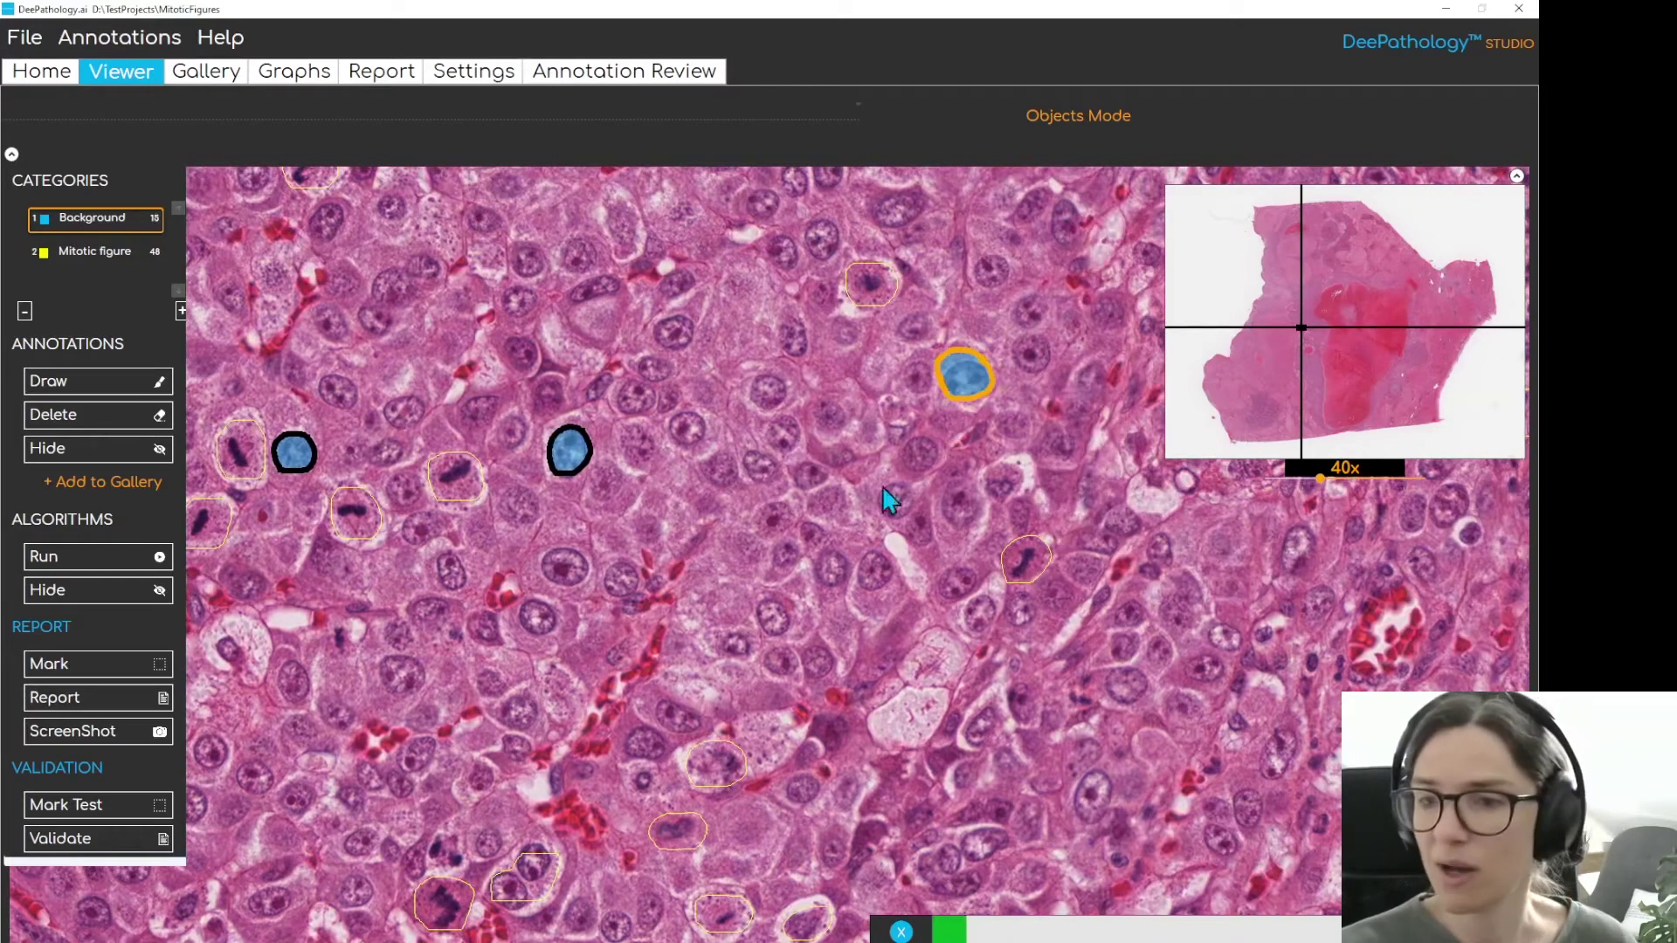
scroll(825, 546, down, 1)
click(716, 721)
scroll(783, 757, down, 1)
scroll(803, 705, down, 1)
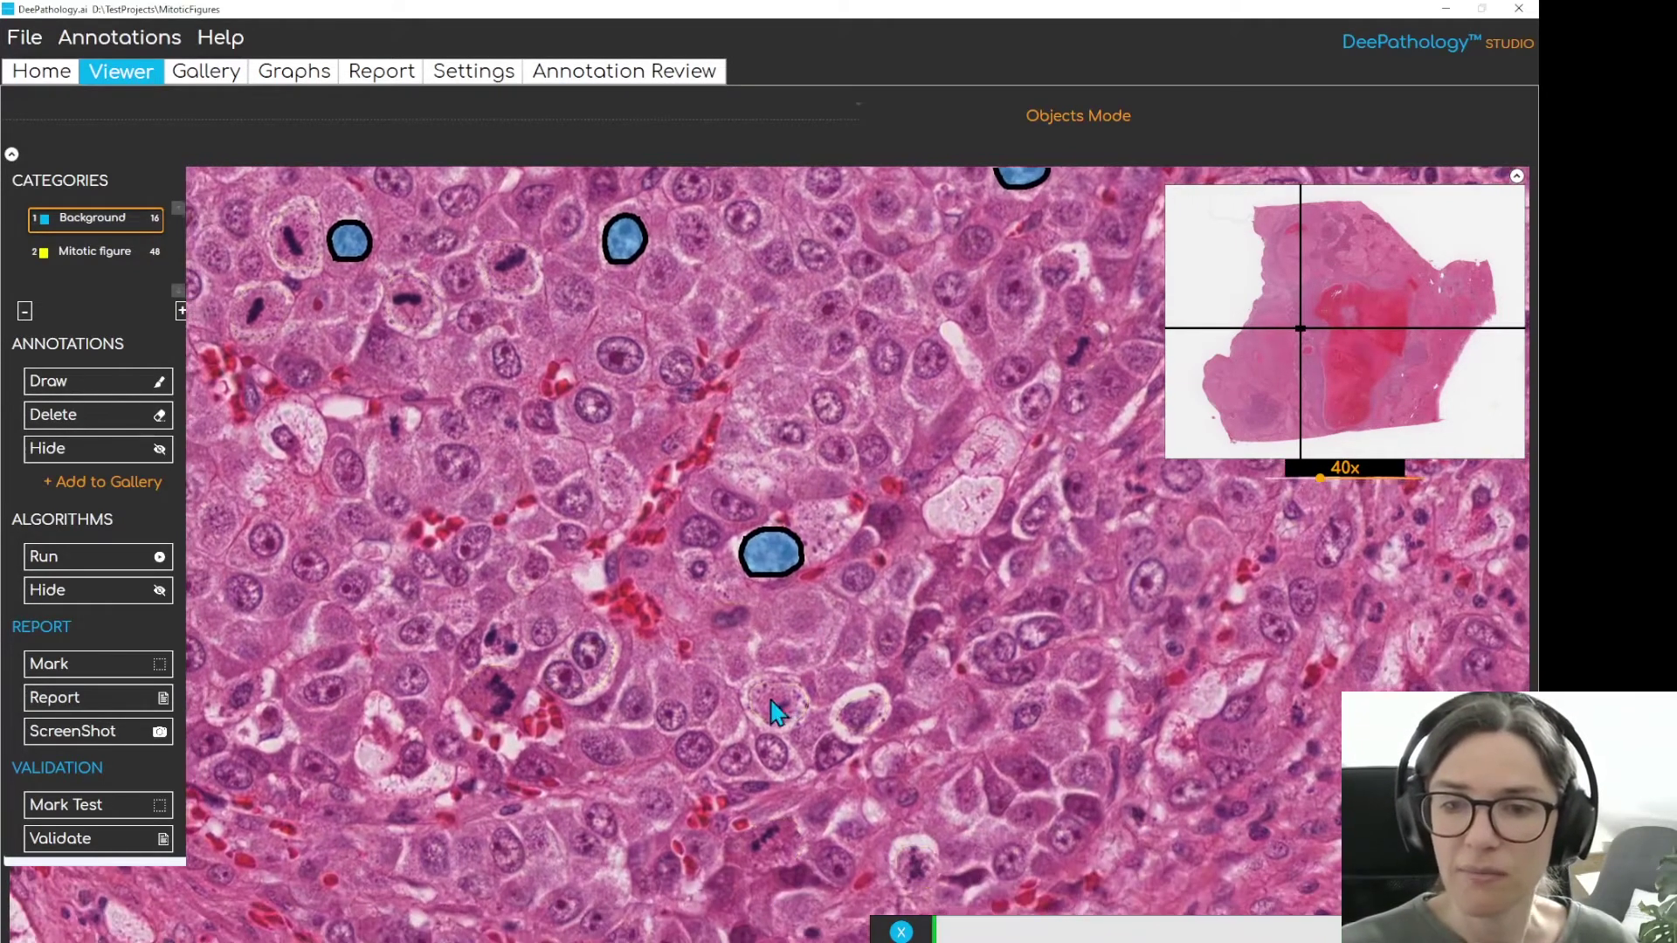
click(601, 683)
scroll(678, 712, down, 1)
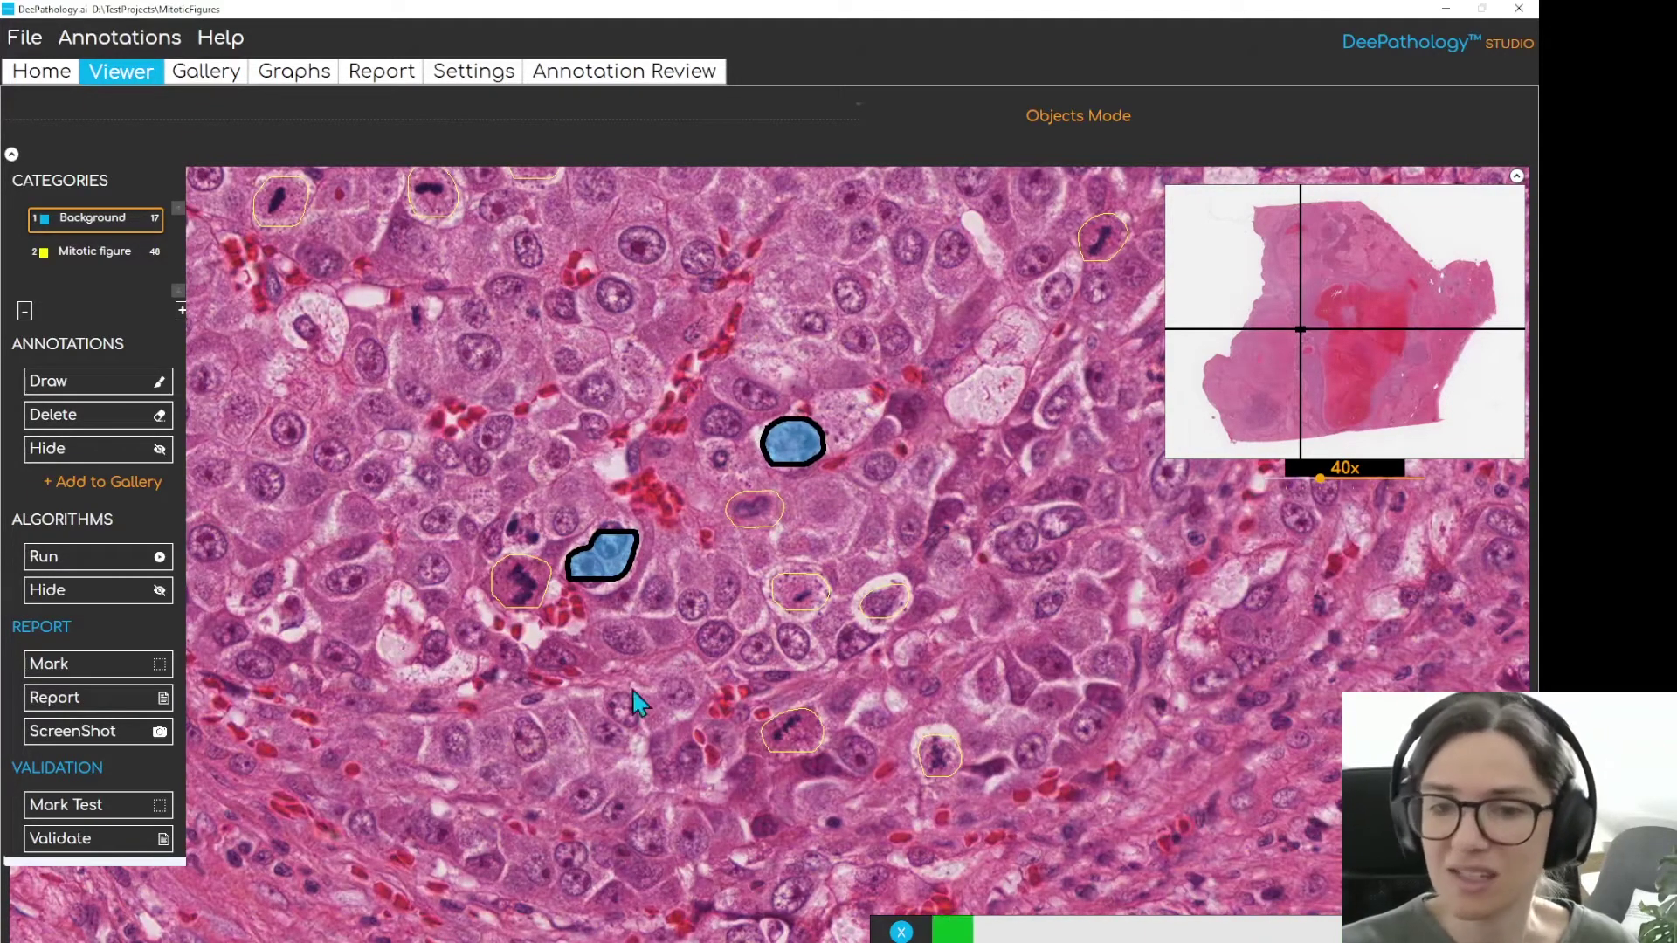
Accept the two adjacent predicted mitotic figures near the tumour edge and mark the false prediction above them as Background
scroll(561, 664, up, 1)
scroll(533, 576, up, 1)
scroll(529, 557, up, 1)
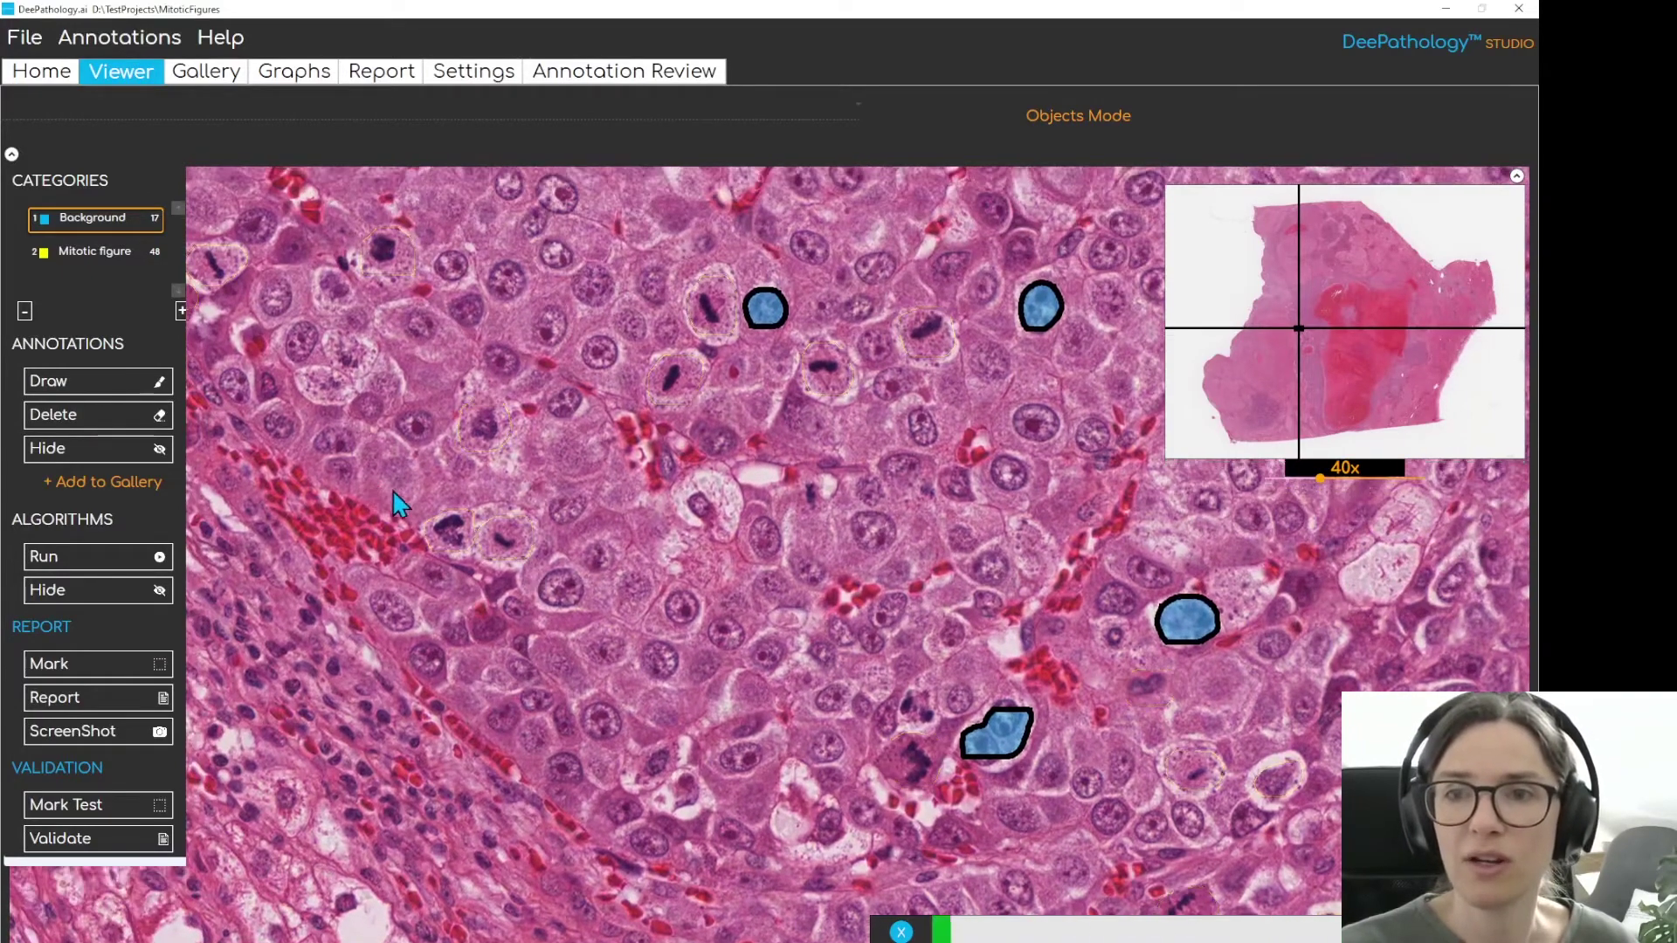
scroll(393, 493, up, 1)
click(358, 361)
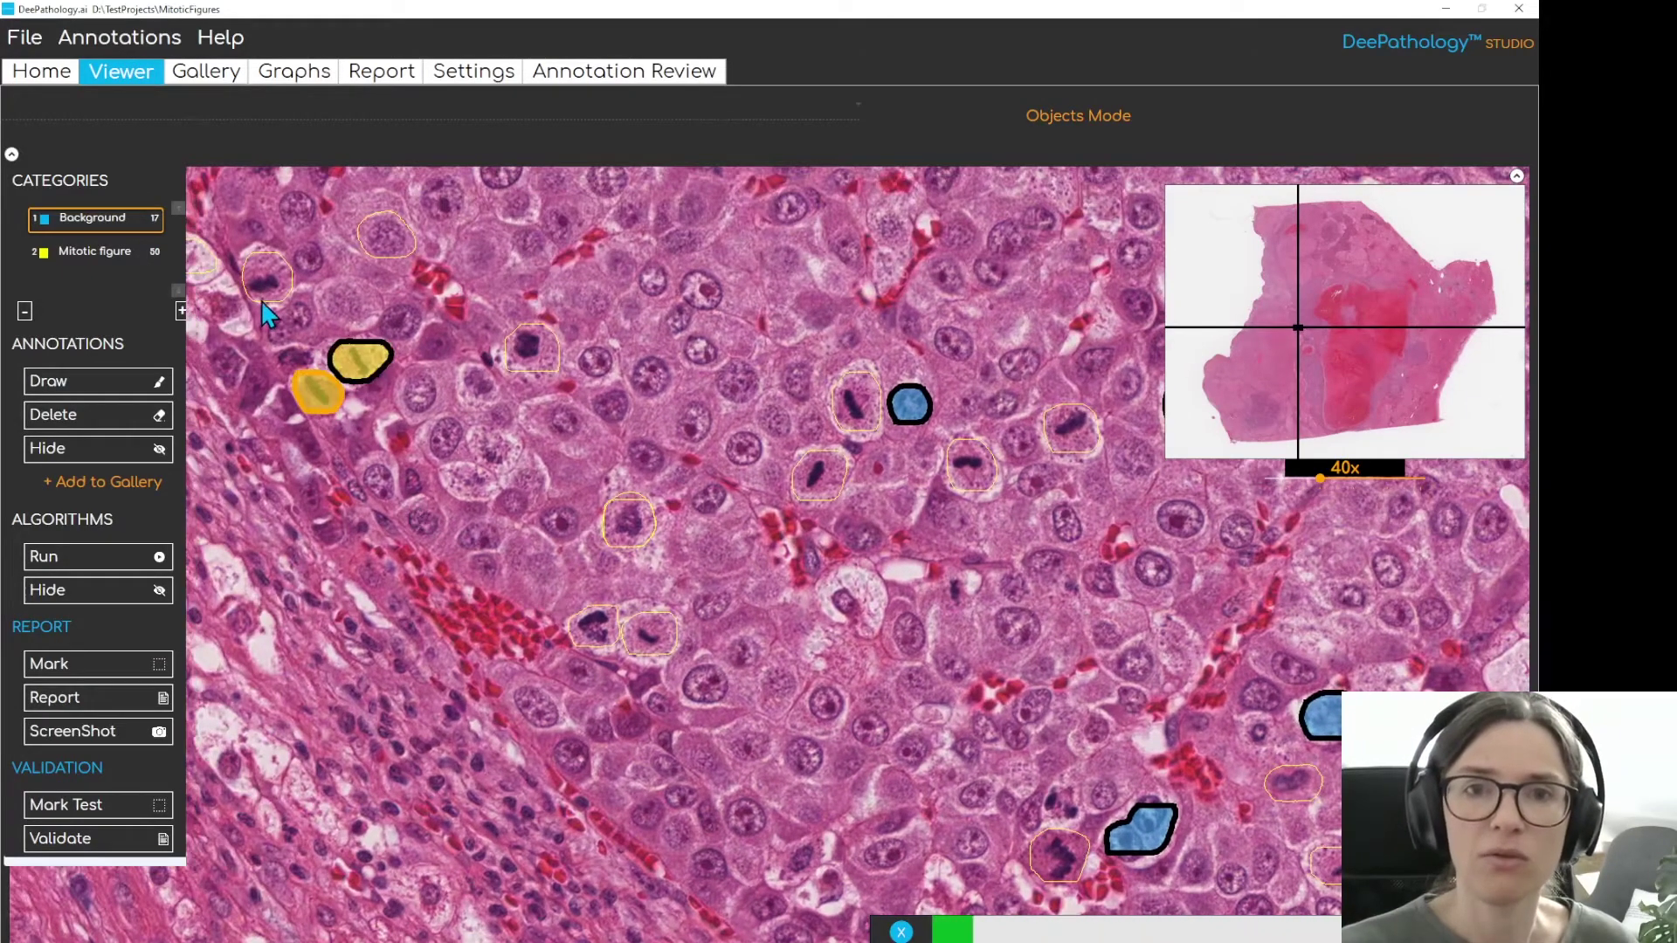
click(384, 240)
scroll(551, 463, up, 1)
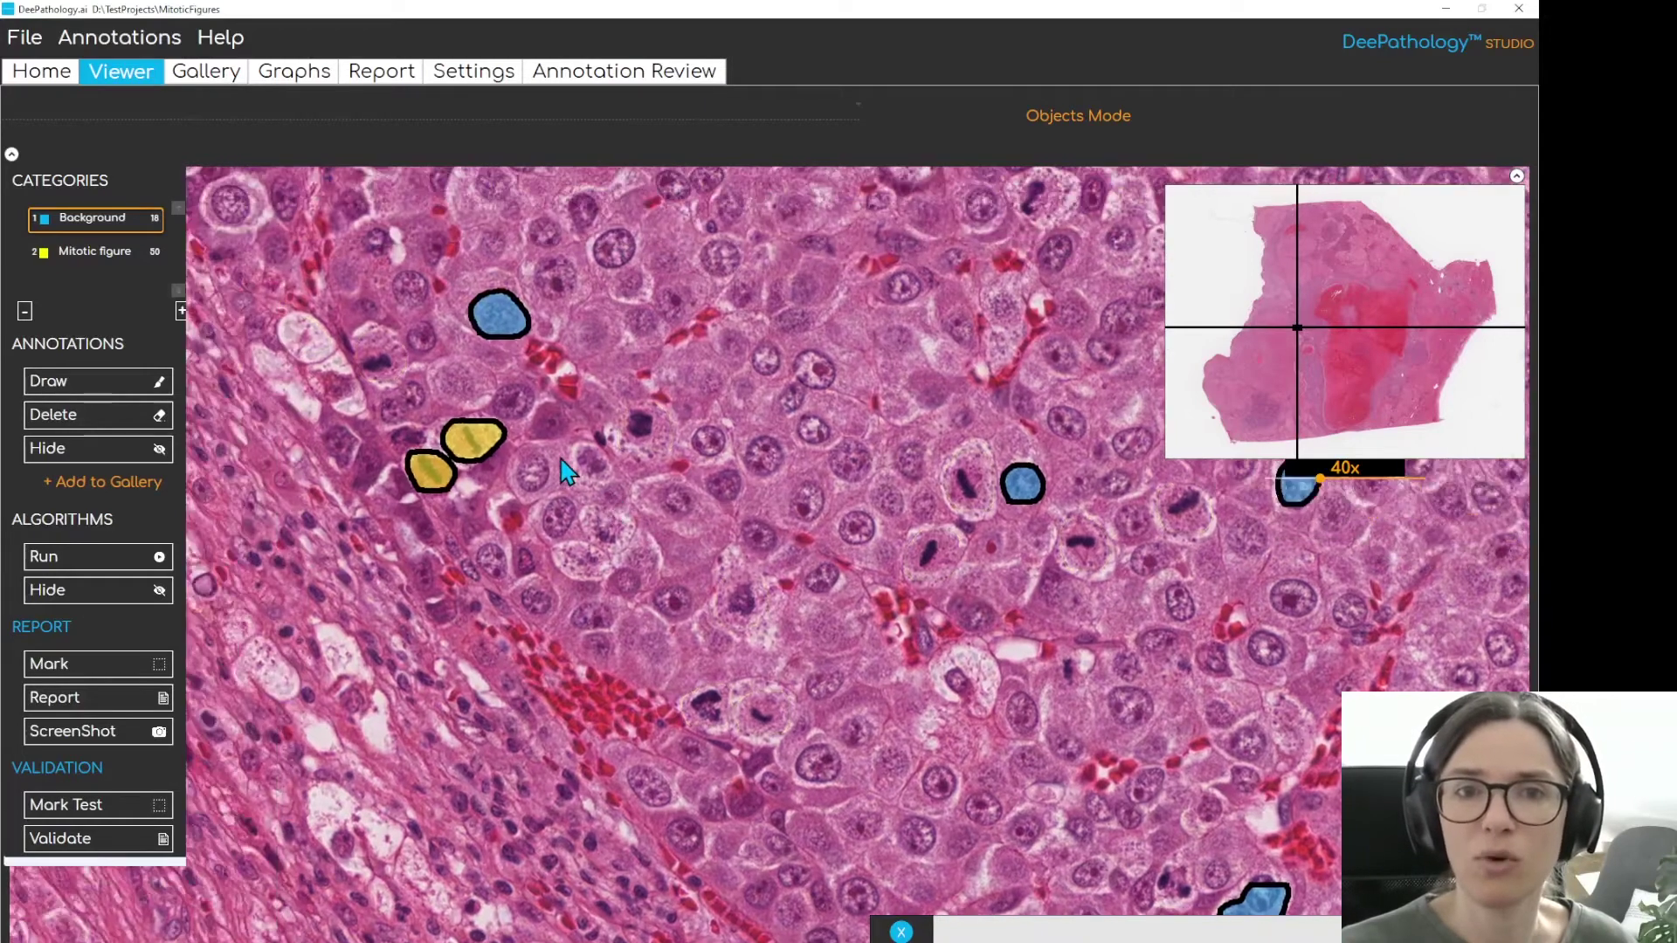
Mark five more false mitotic predictions above and around the accepted pair as Background
scroll(566, 473, up, 1)
click(397, 384)
click(332, 261)
click(332, 260)
drag(824, 374, 769, 428)
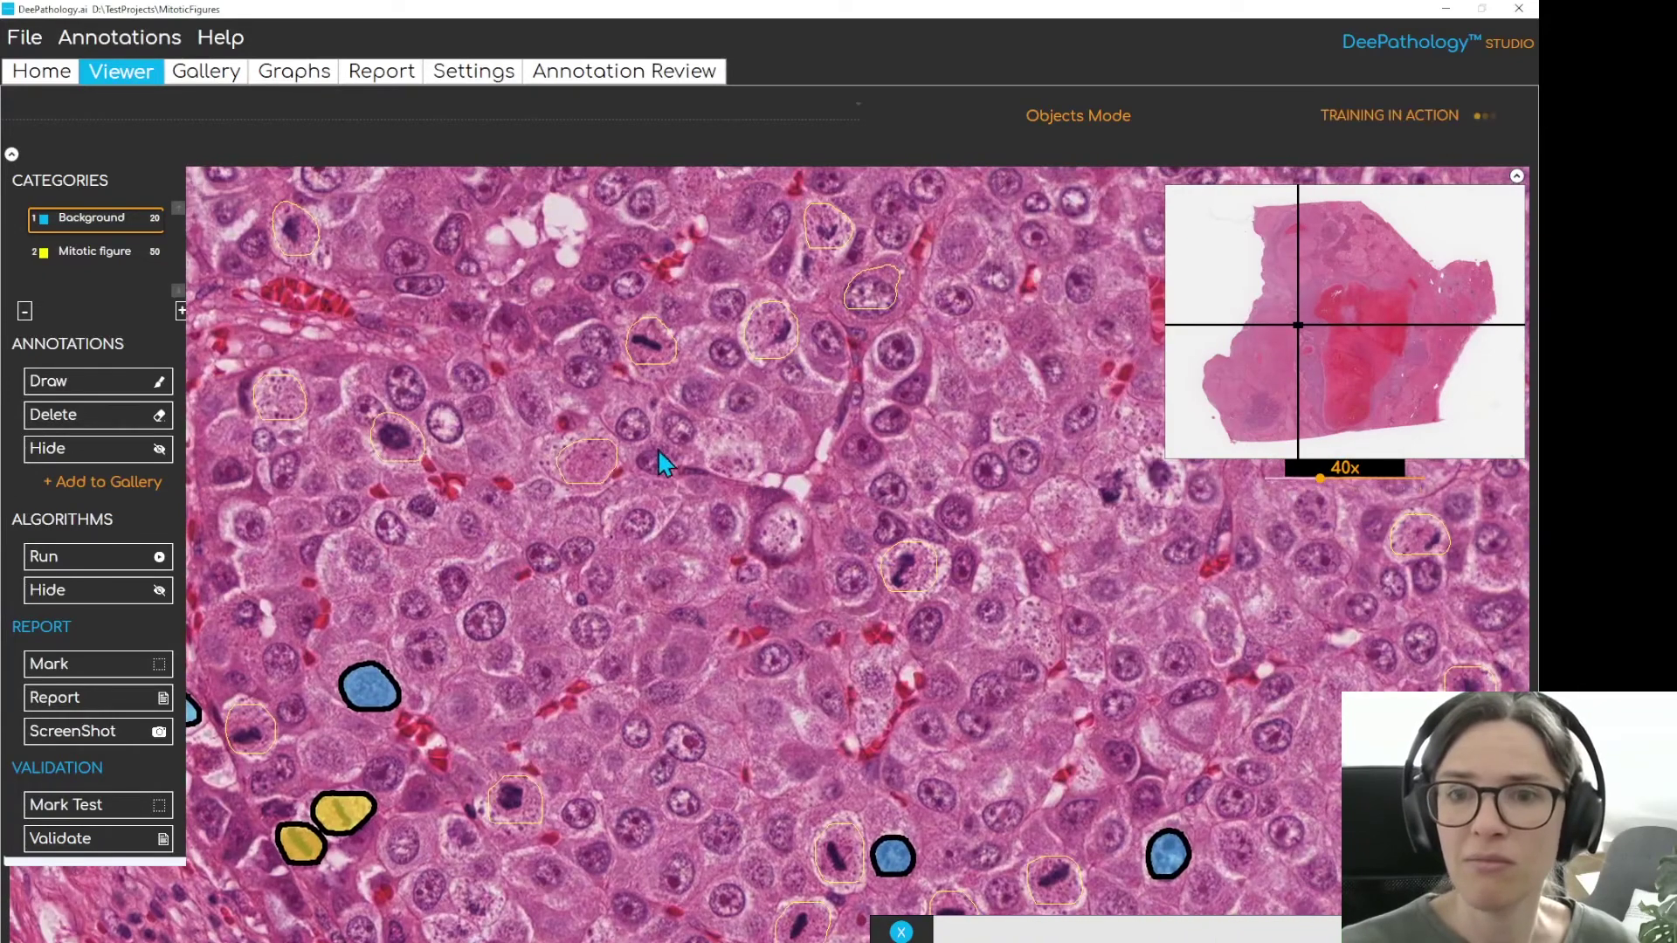
click(586, 472)
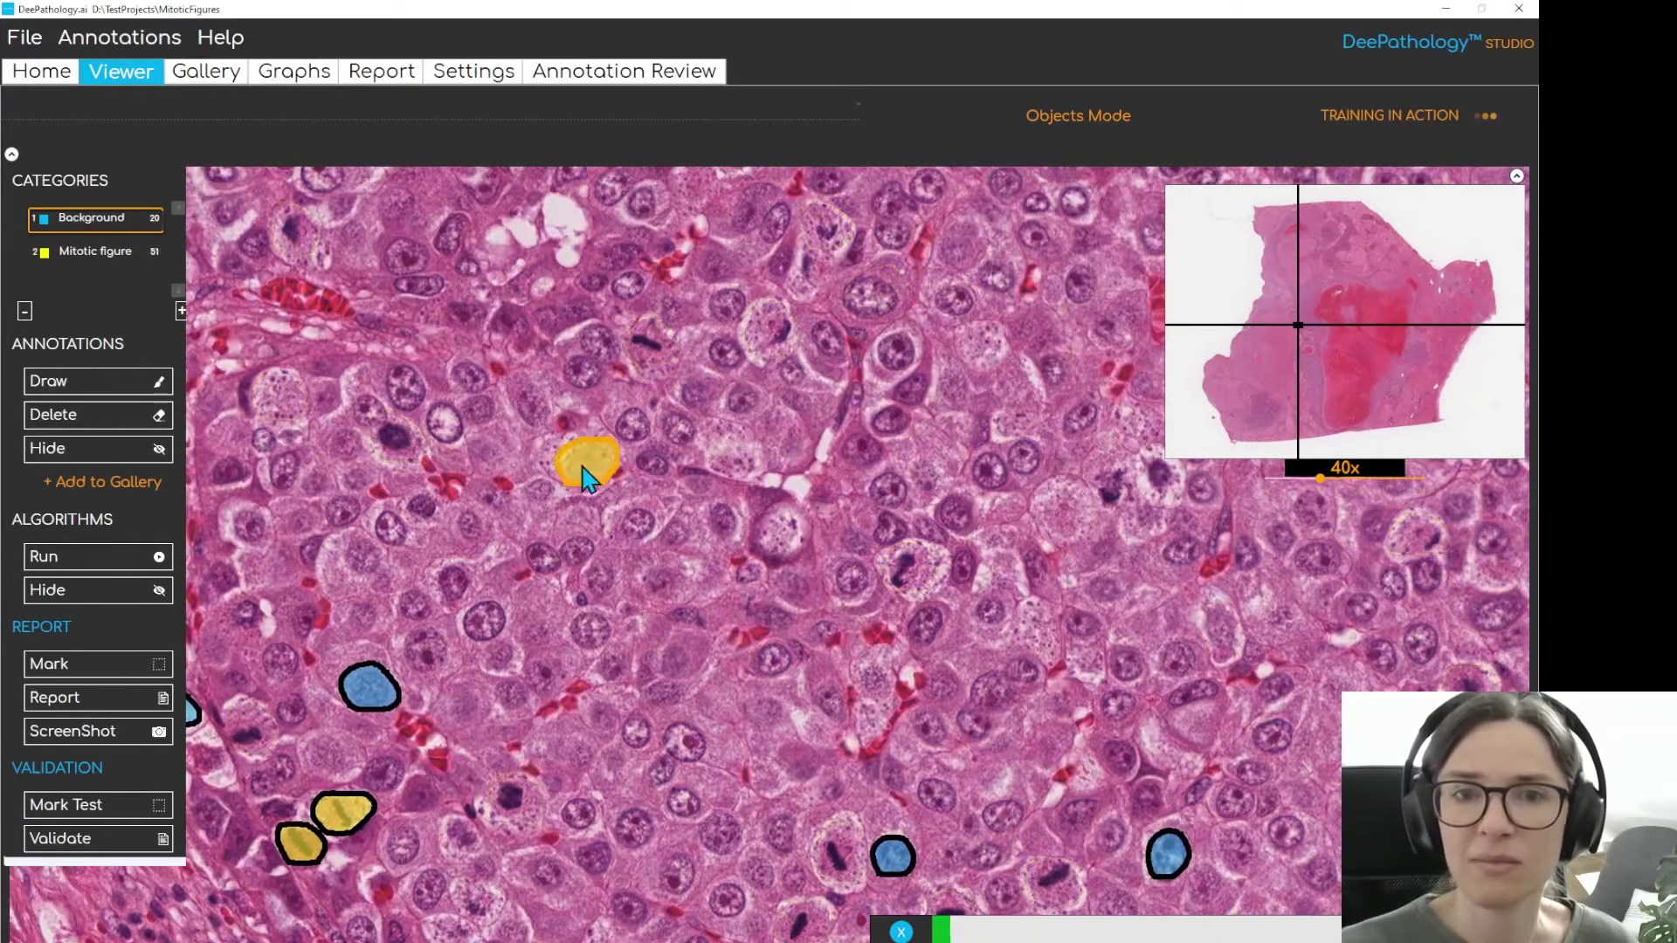
click(584, 470)
click(279, 400)
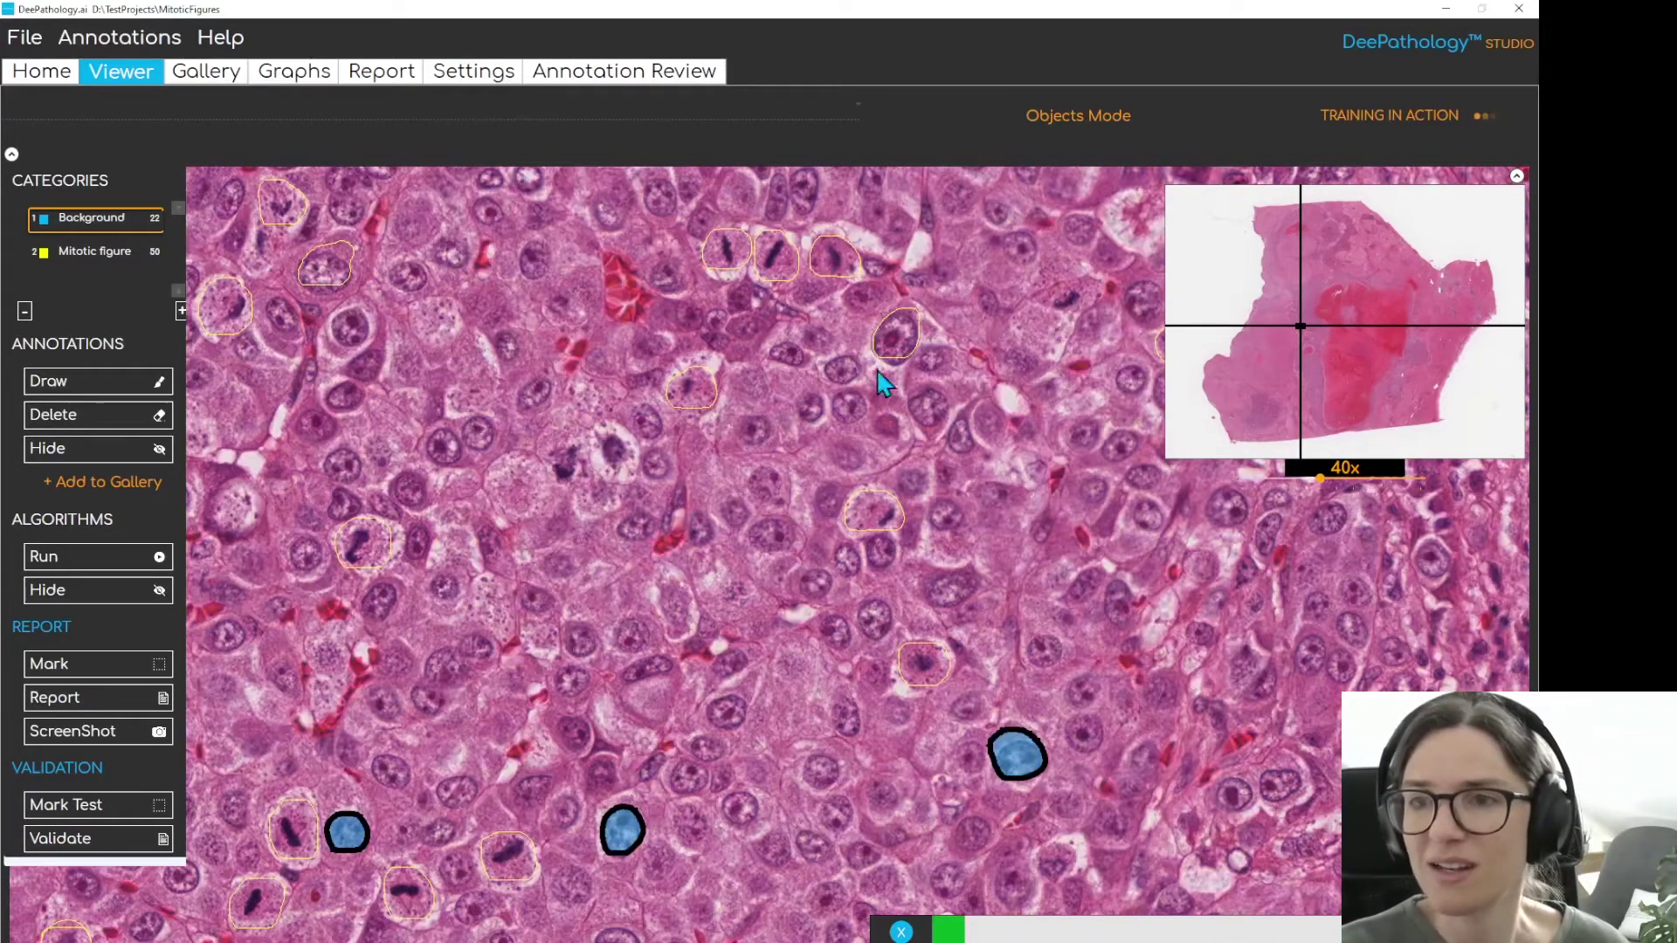
click(897, 336)
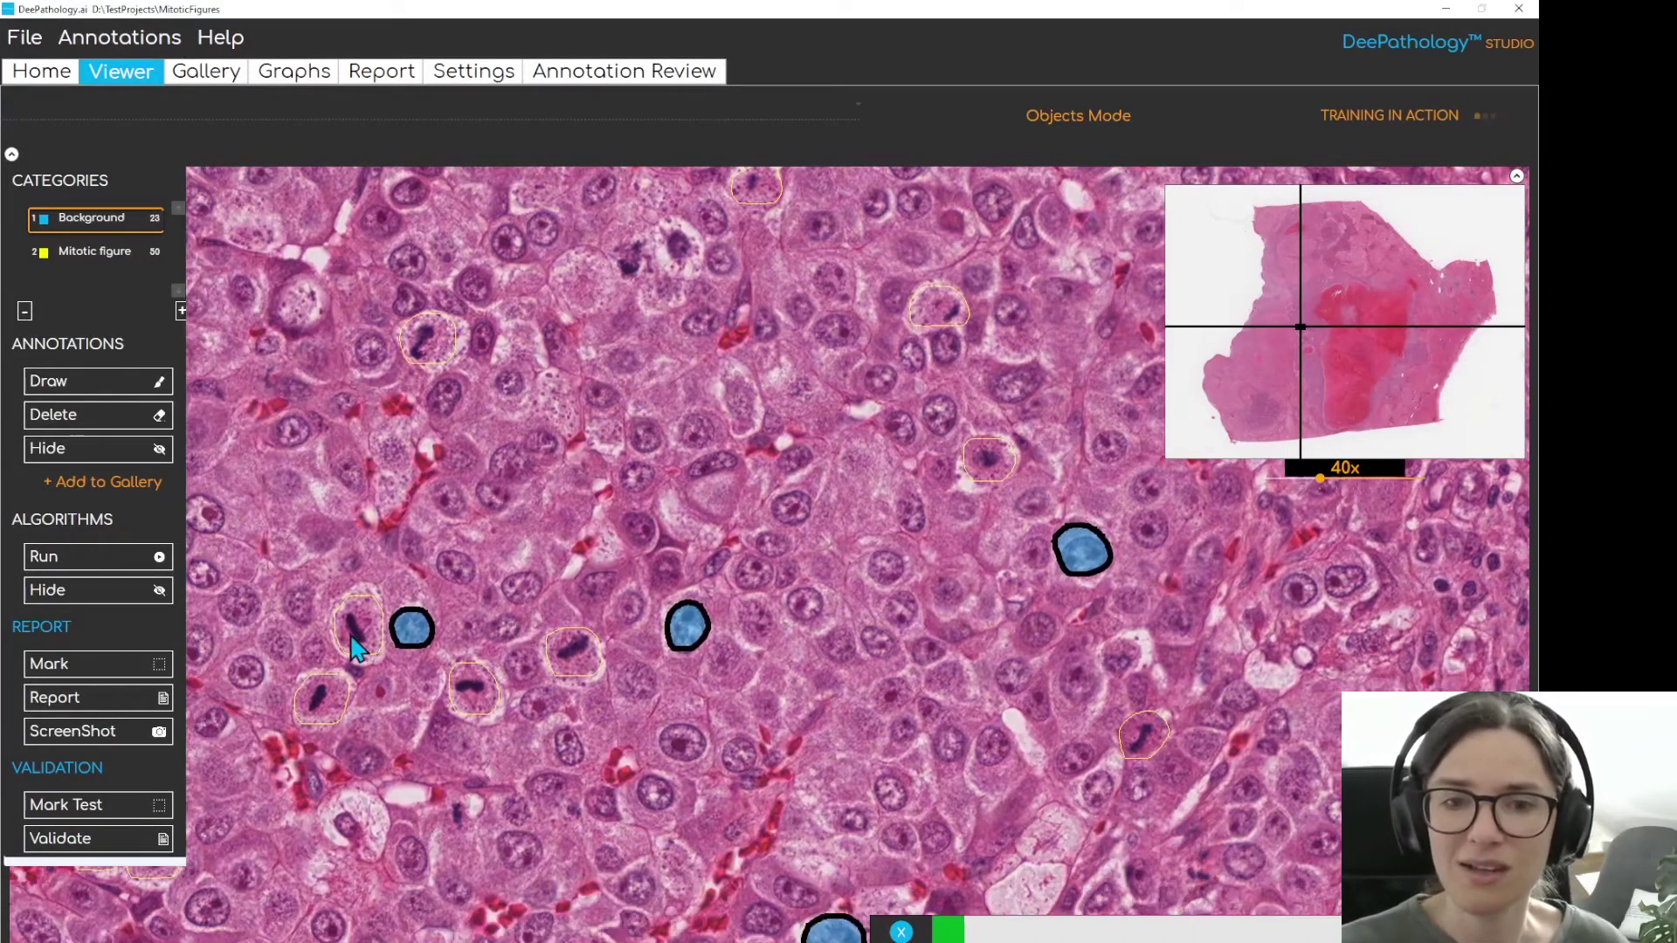
Accept five correct predictions around the Background nuclei in the middle of the tumour region as Mitotic figure annotations
click(357, 625)
click(320, 699)
click(477, 693)
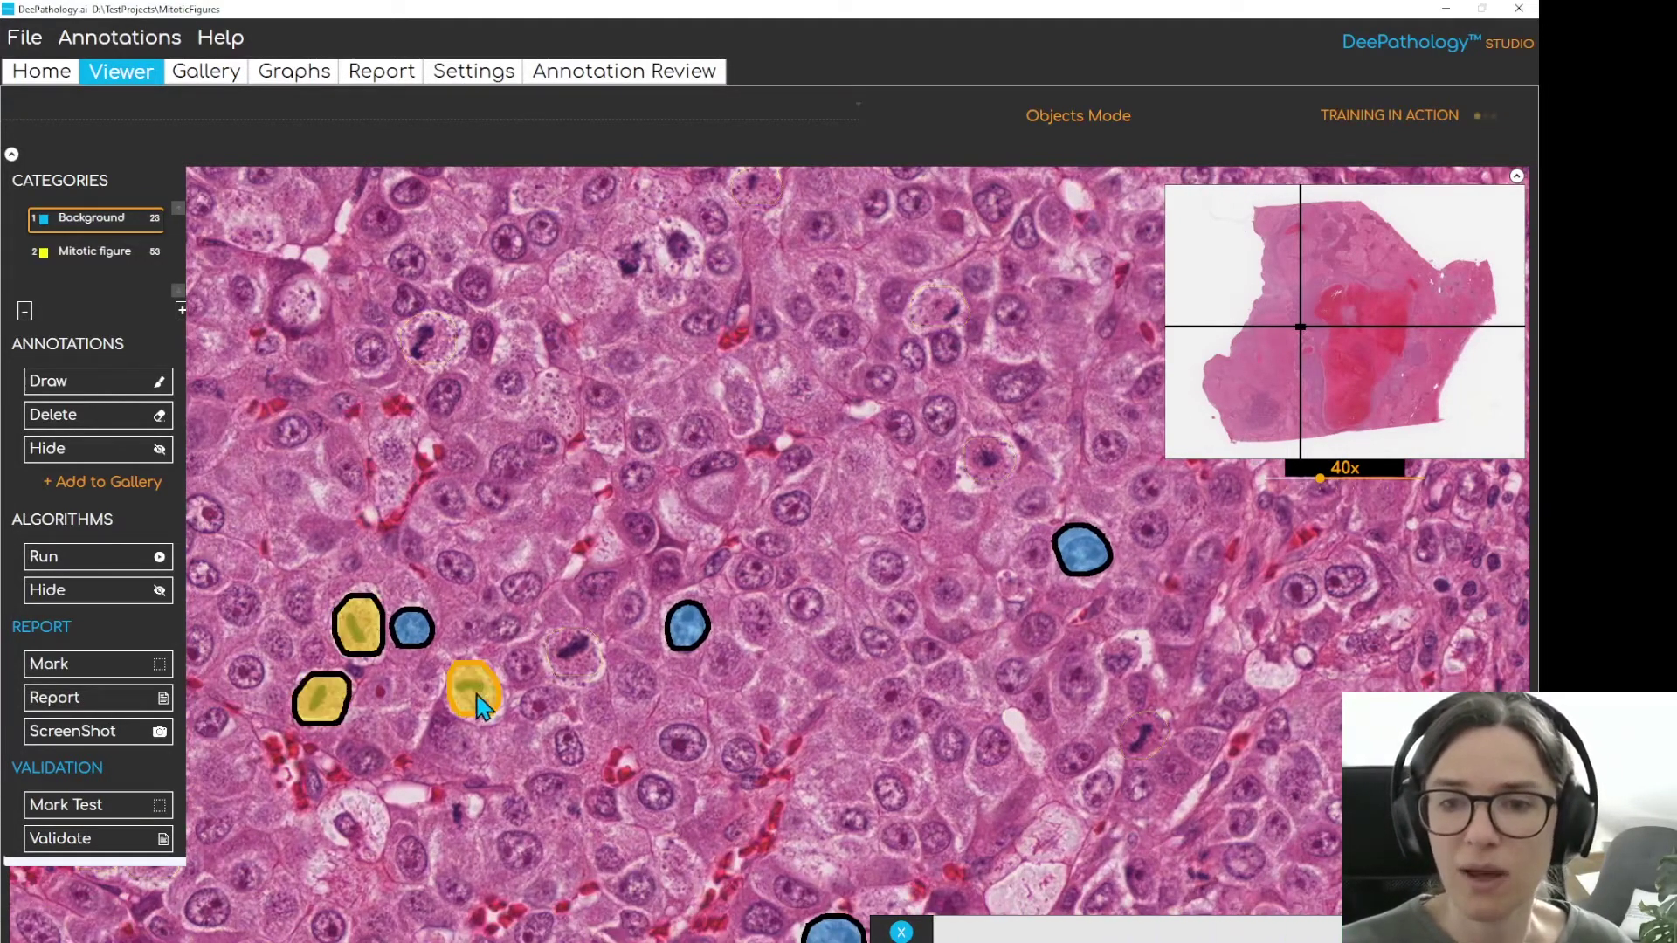
click(566, 662)
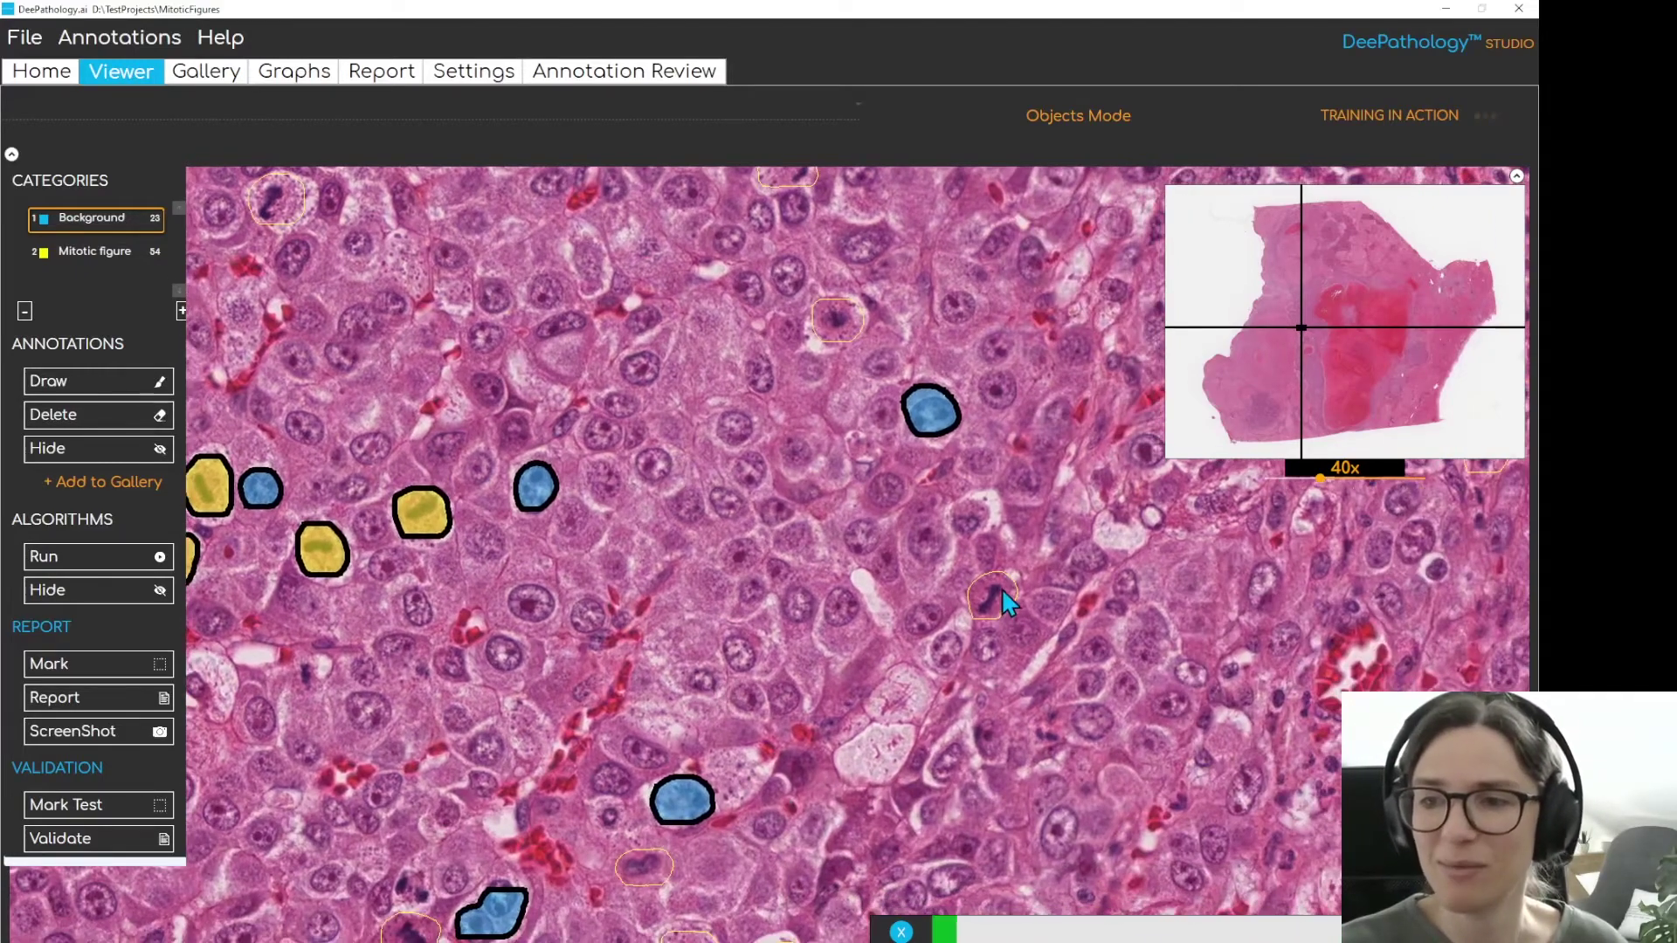
click(996, 592)
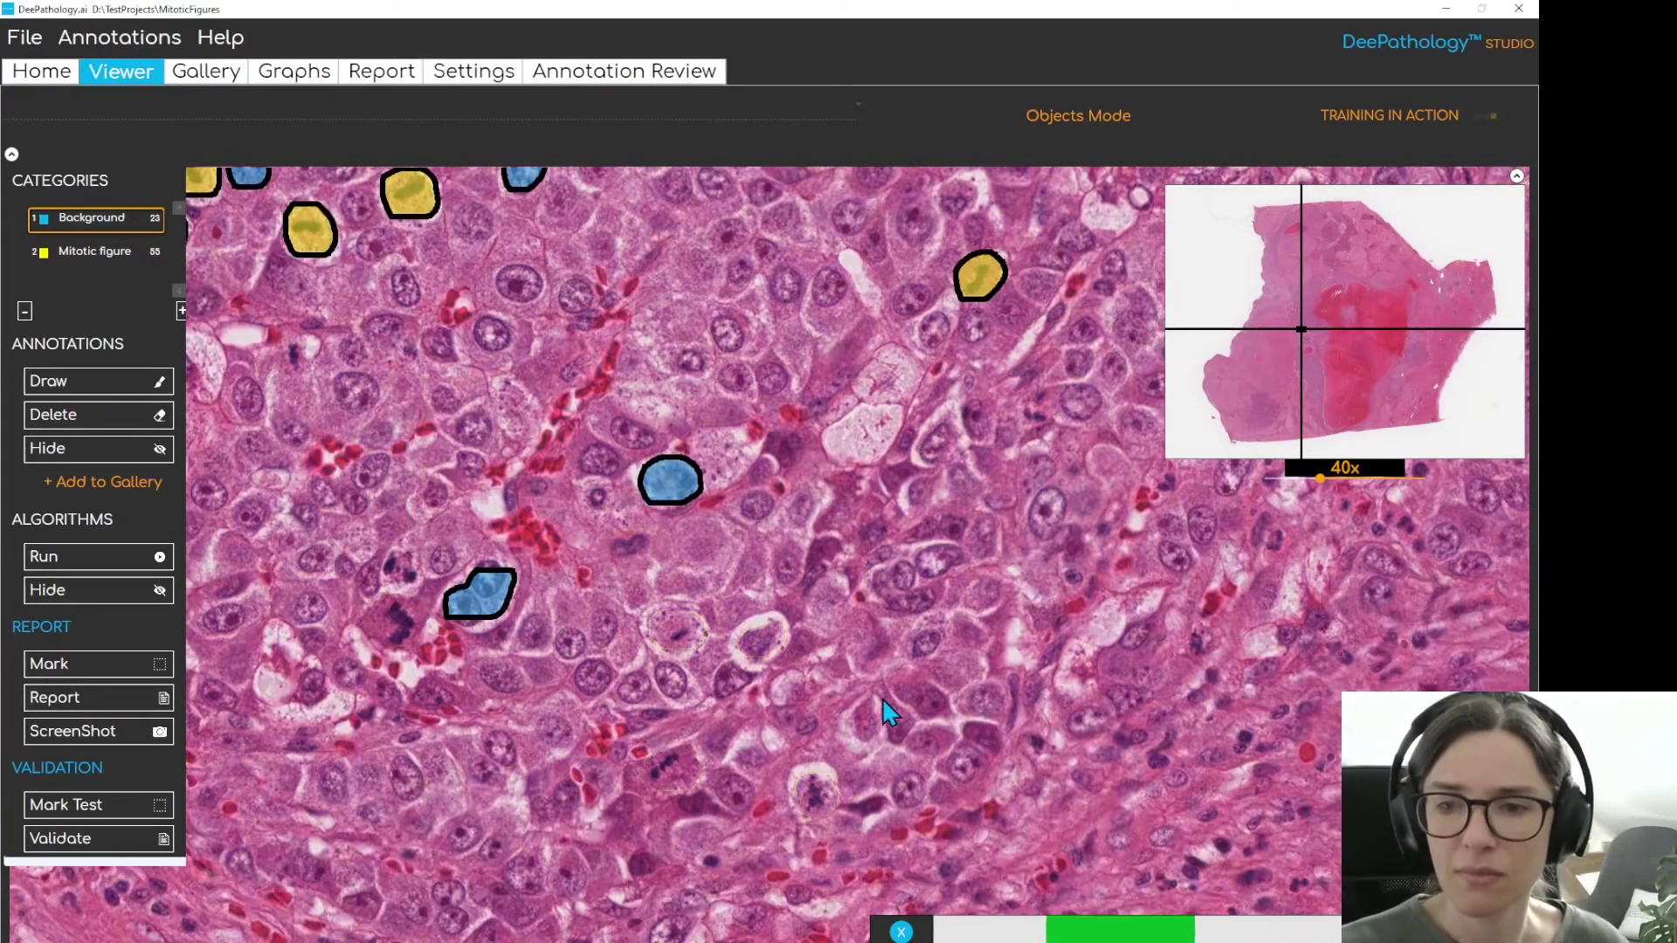
Mark ten false predictions as Background, two below the accepted mitotic figures and eight in the tumour area farther down the slide
click(670, 562)
click(698, 767)
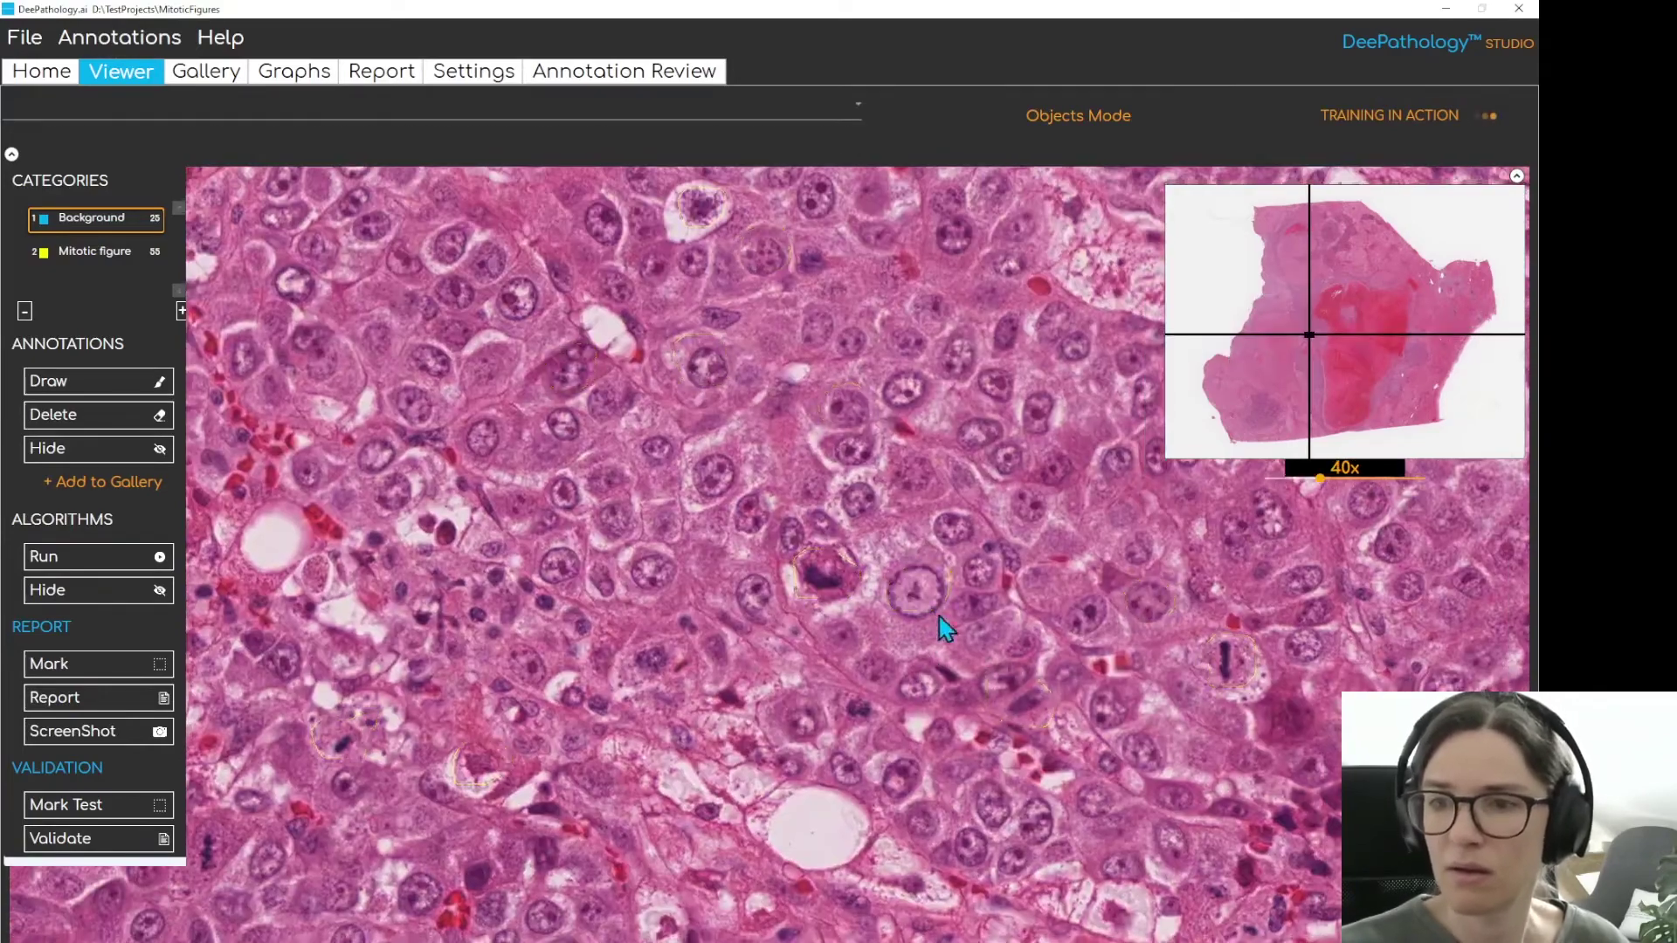
click(919, 589)
click(764, 251)
click(846, 407)
click(702, 362)
click(572, 369)
click(481, 765)
click(679, 695)
click(805, 592)
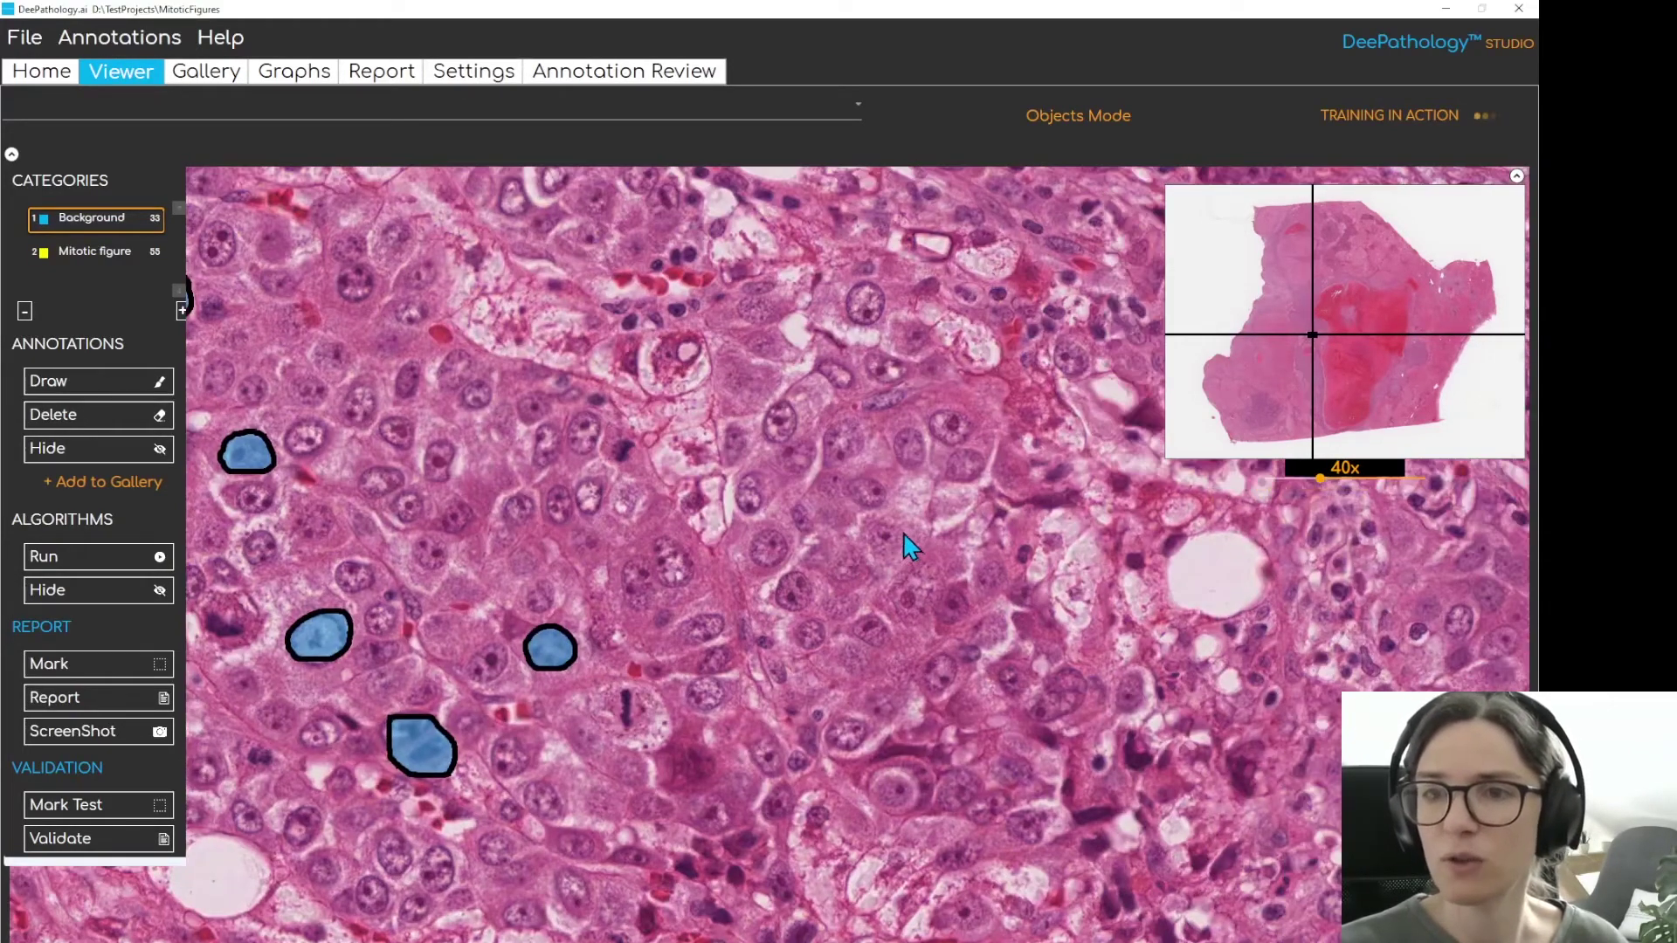
Mark seven more false predictions as Background along the fibrous tissue border and among the vacuolated cells beside it
click(678, 357)
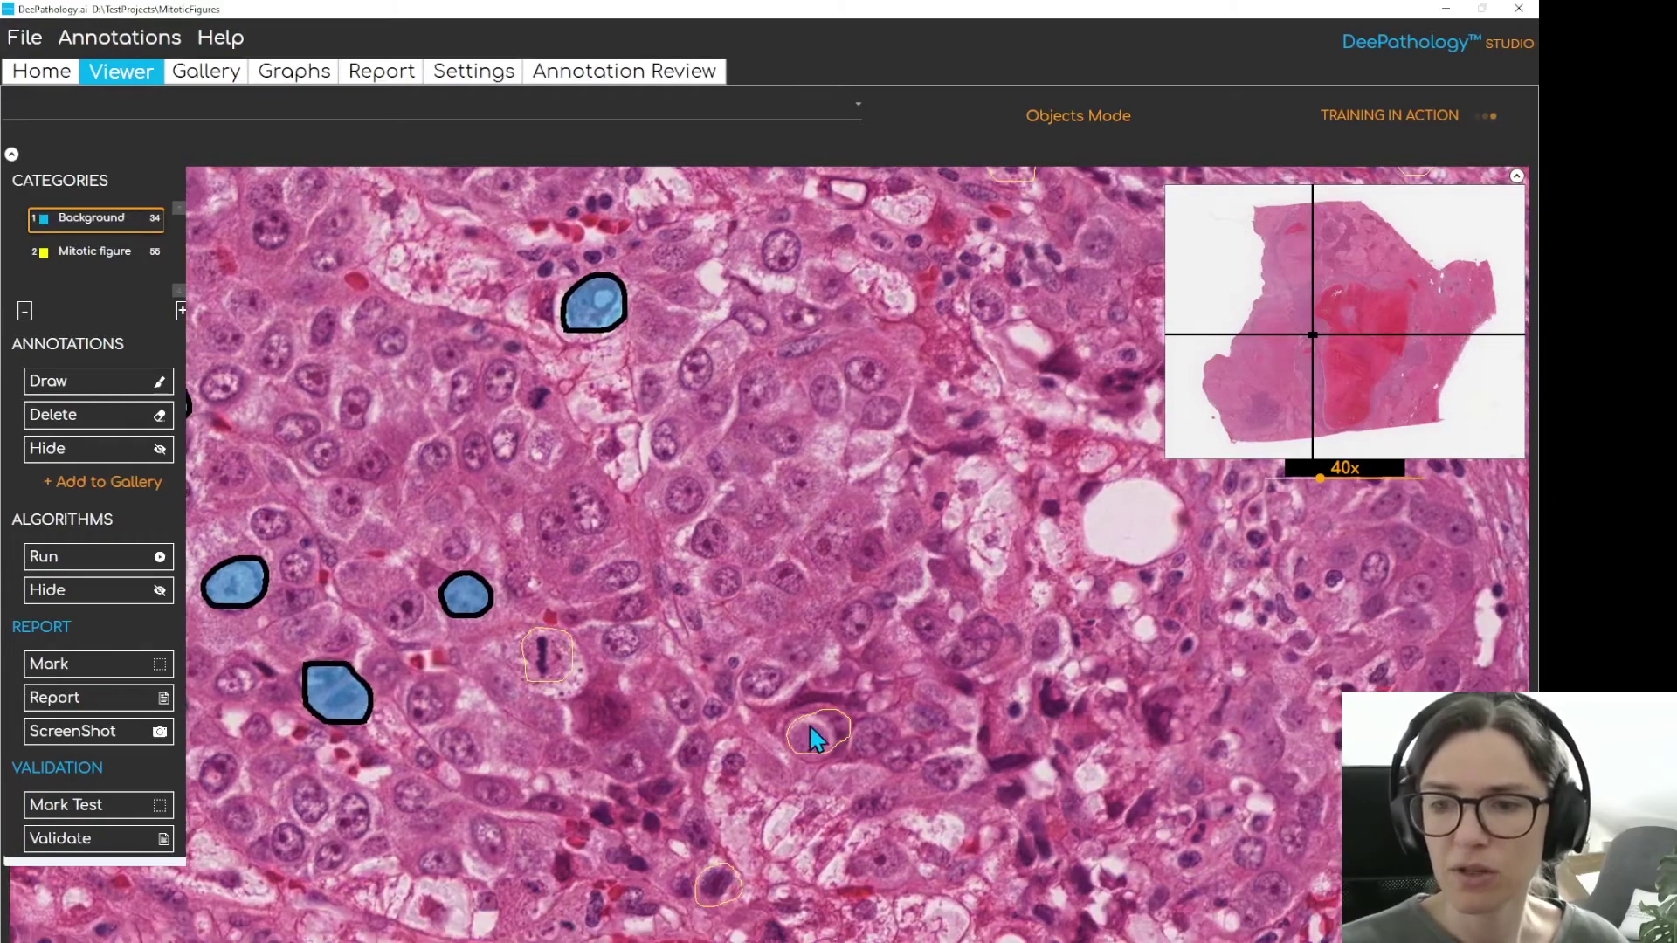
click(809, 725)
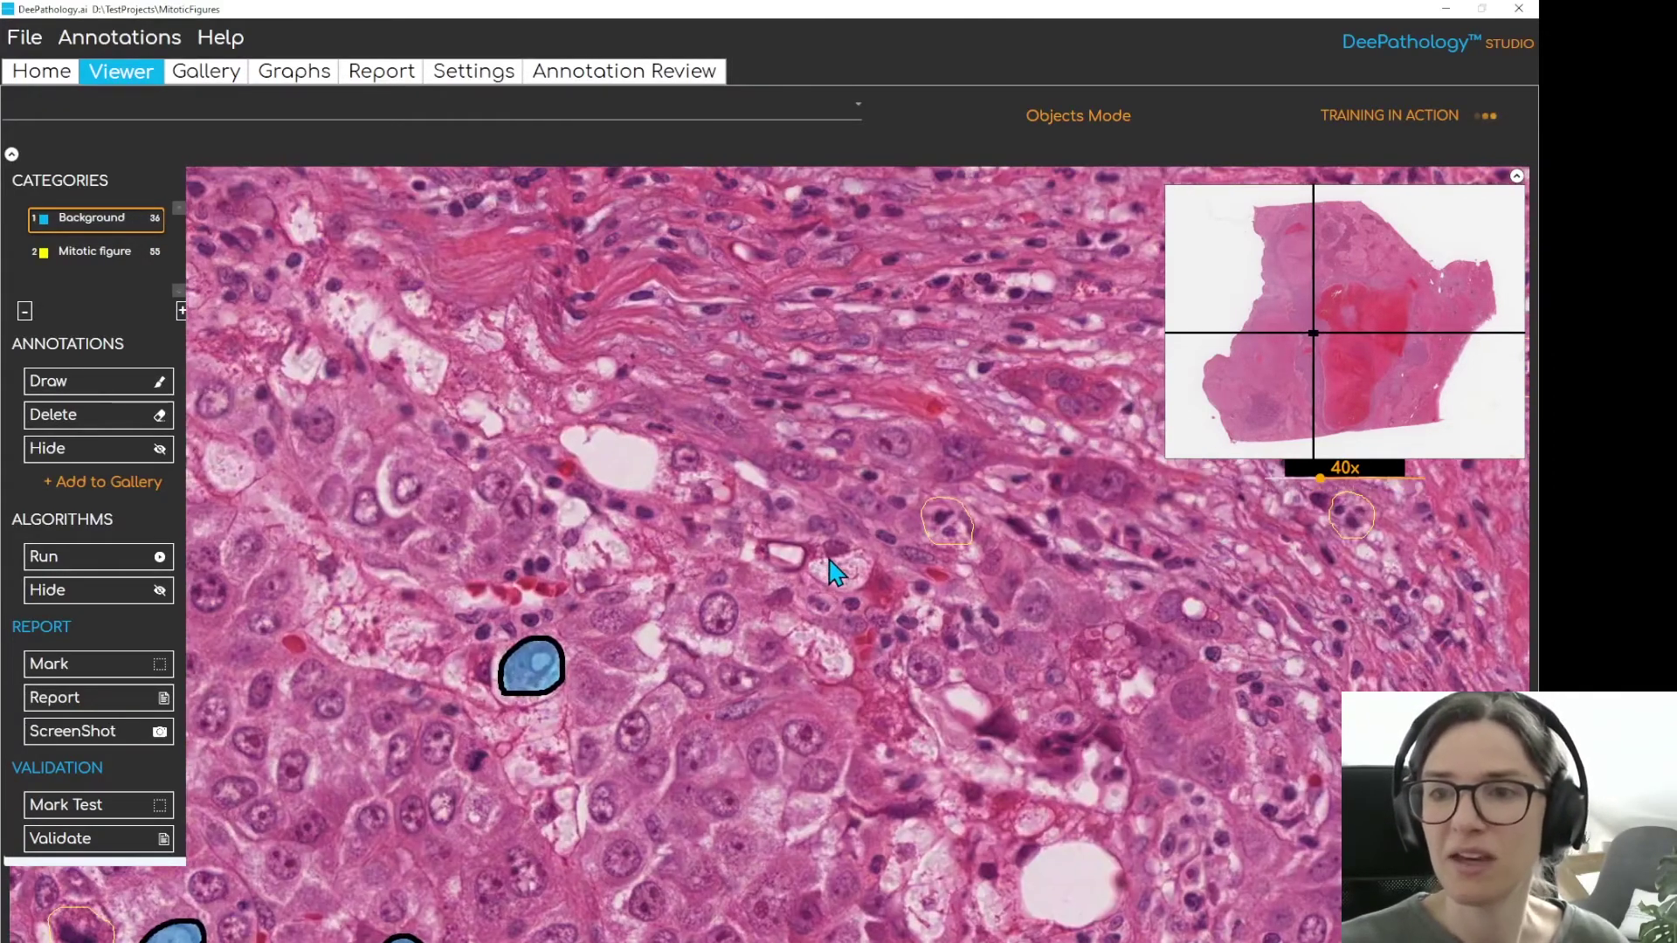
click(961, 546)
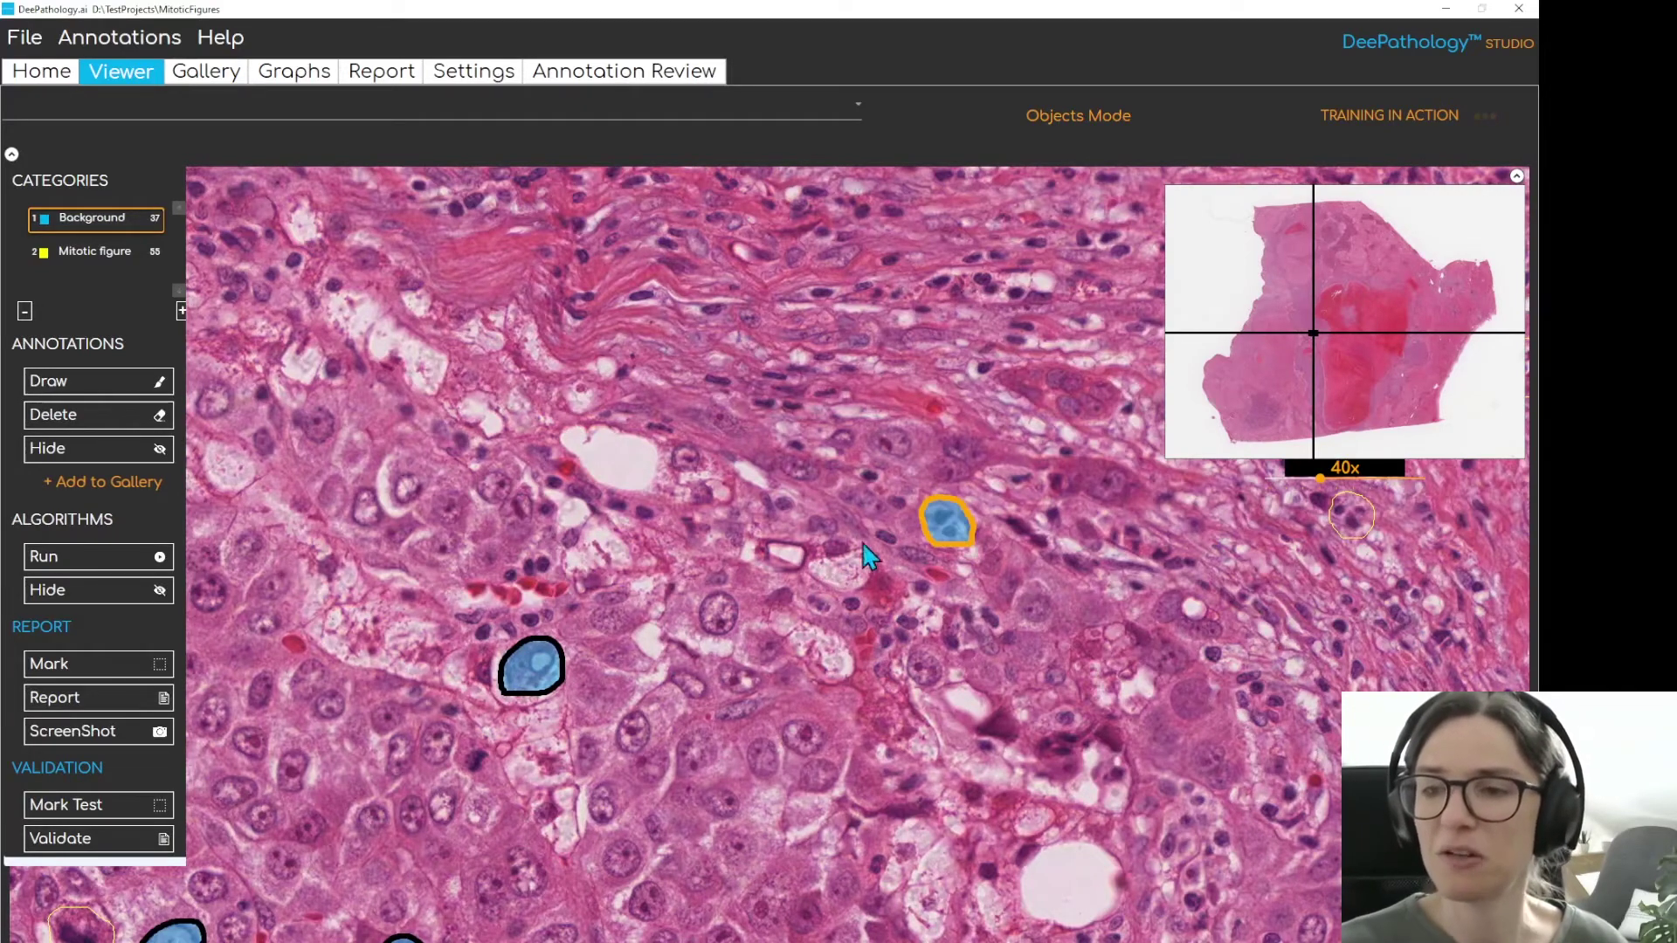
mouse_move(471, 447)
mouse_down()
mouse_move(599, 516)
mouse_move(645, 591)
mouse_up()
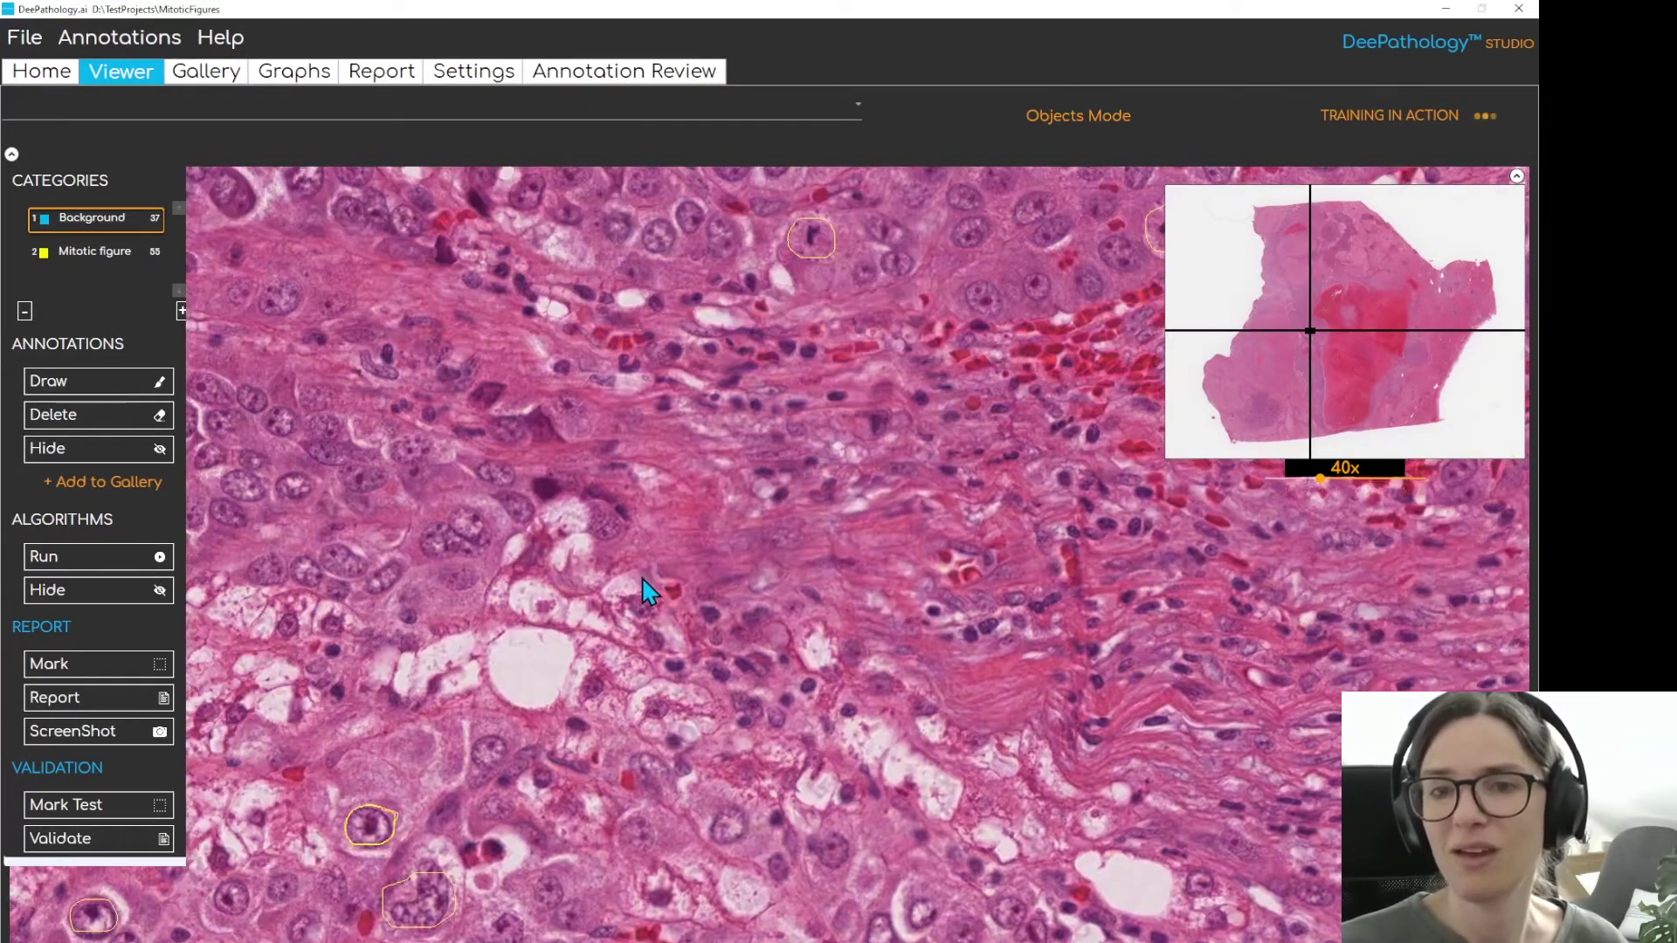
click(381, 827)
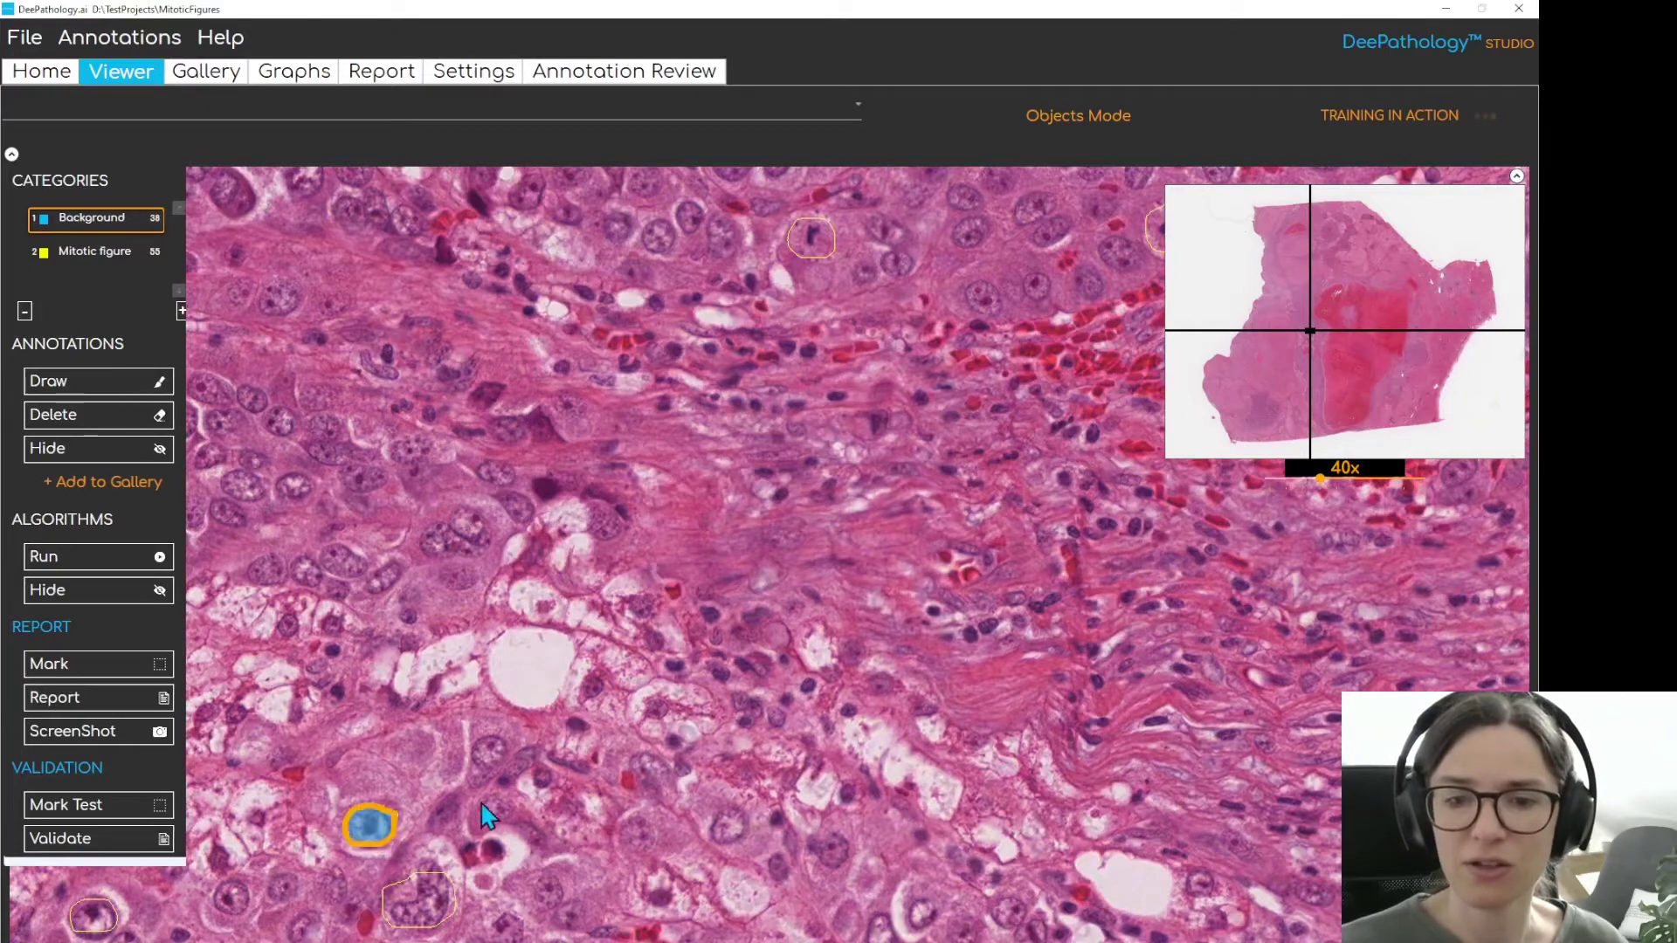
drag(487, 810, 595, 696)
click(528, 781)
drag(204, 798, 486, 734)
click(495, 735)
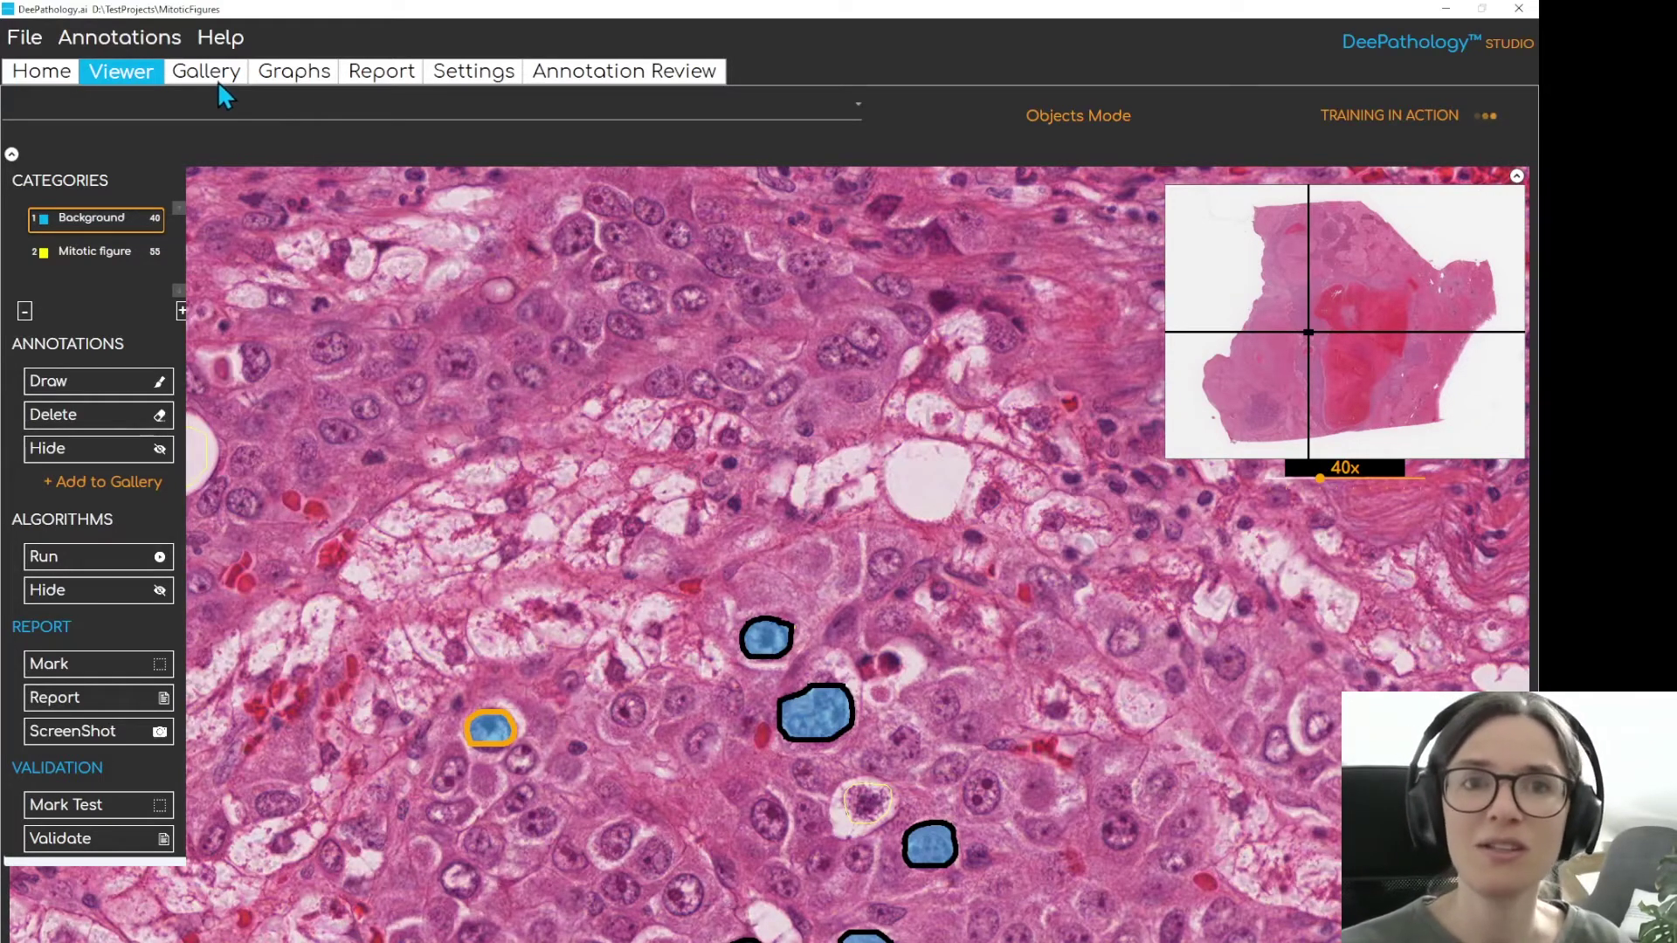
Examine the training loss graph and survey the spread of mitotic figure predictions on the slide at 2.50x magnification
click(292, 76)
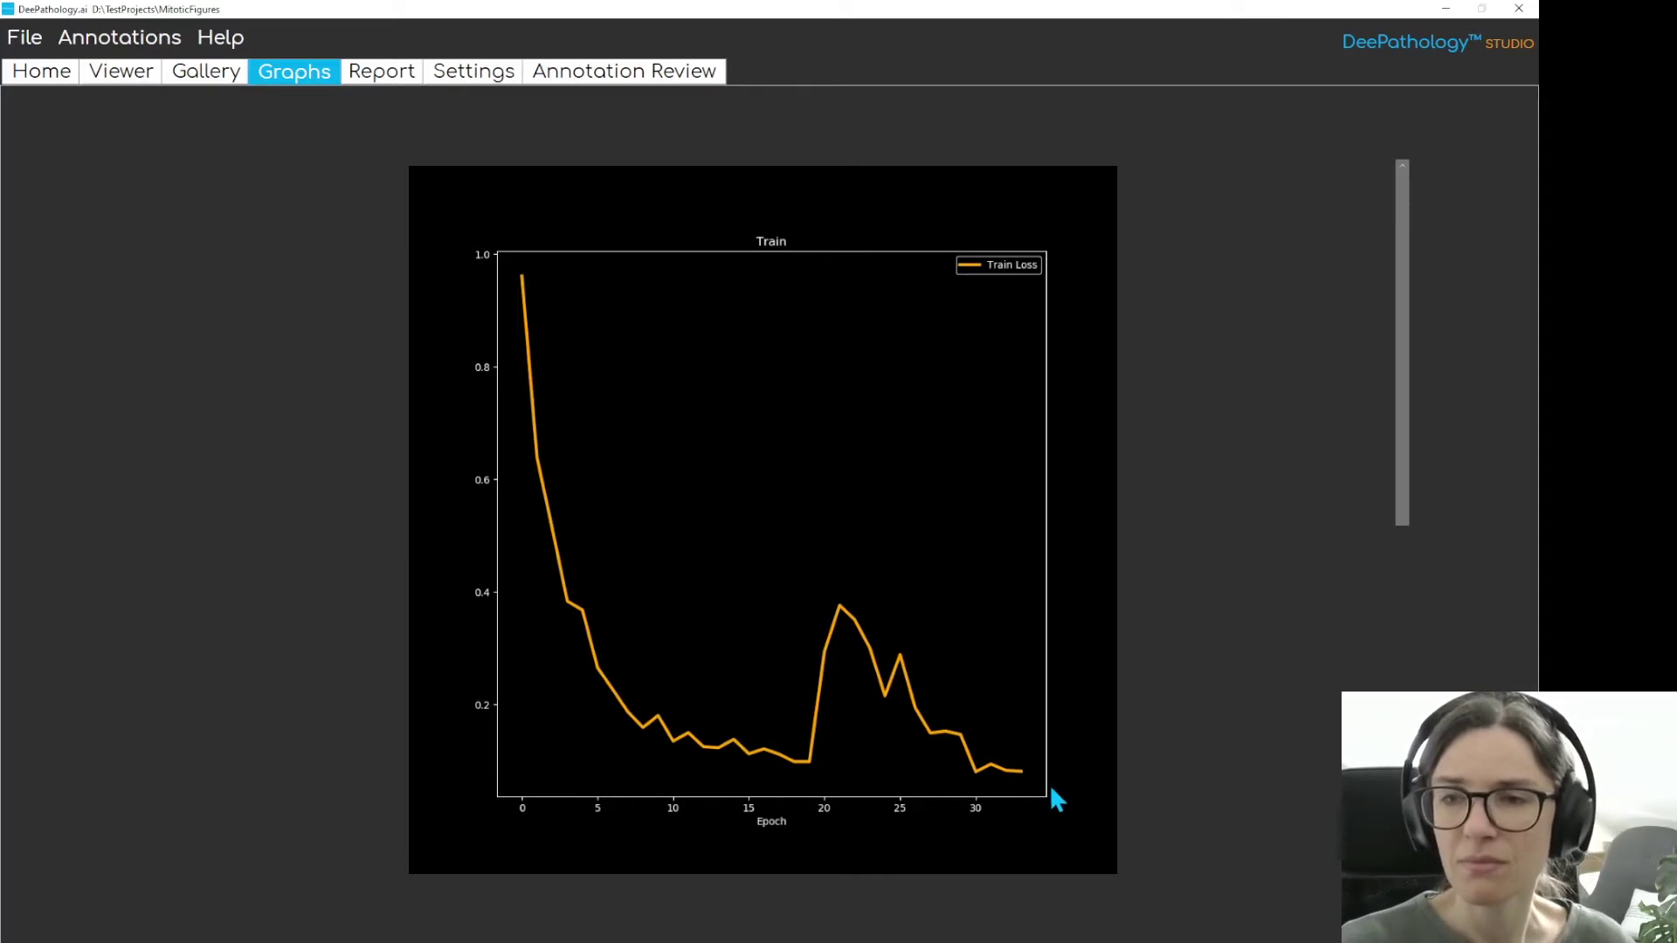
click(131, 72)
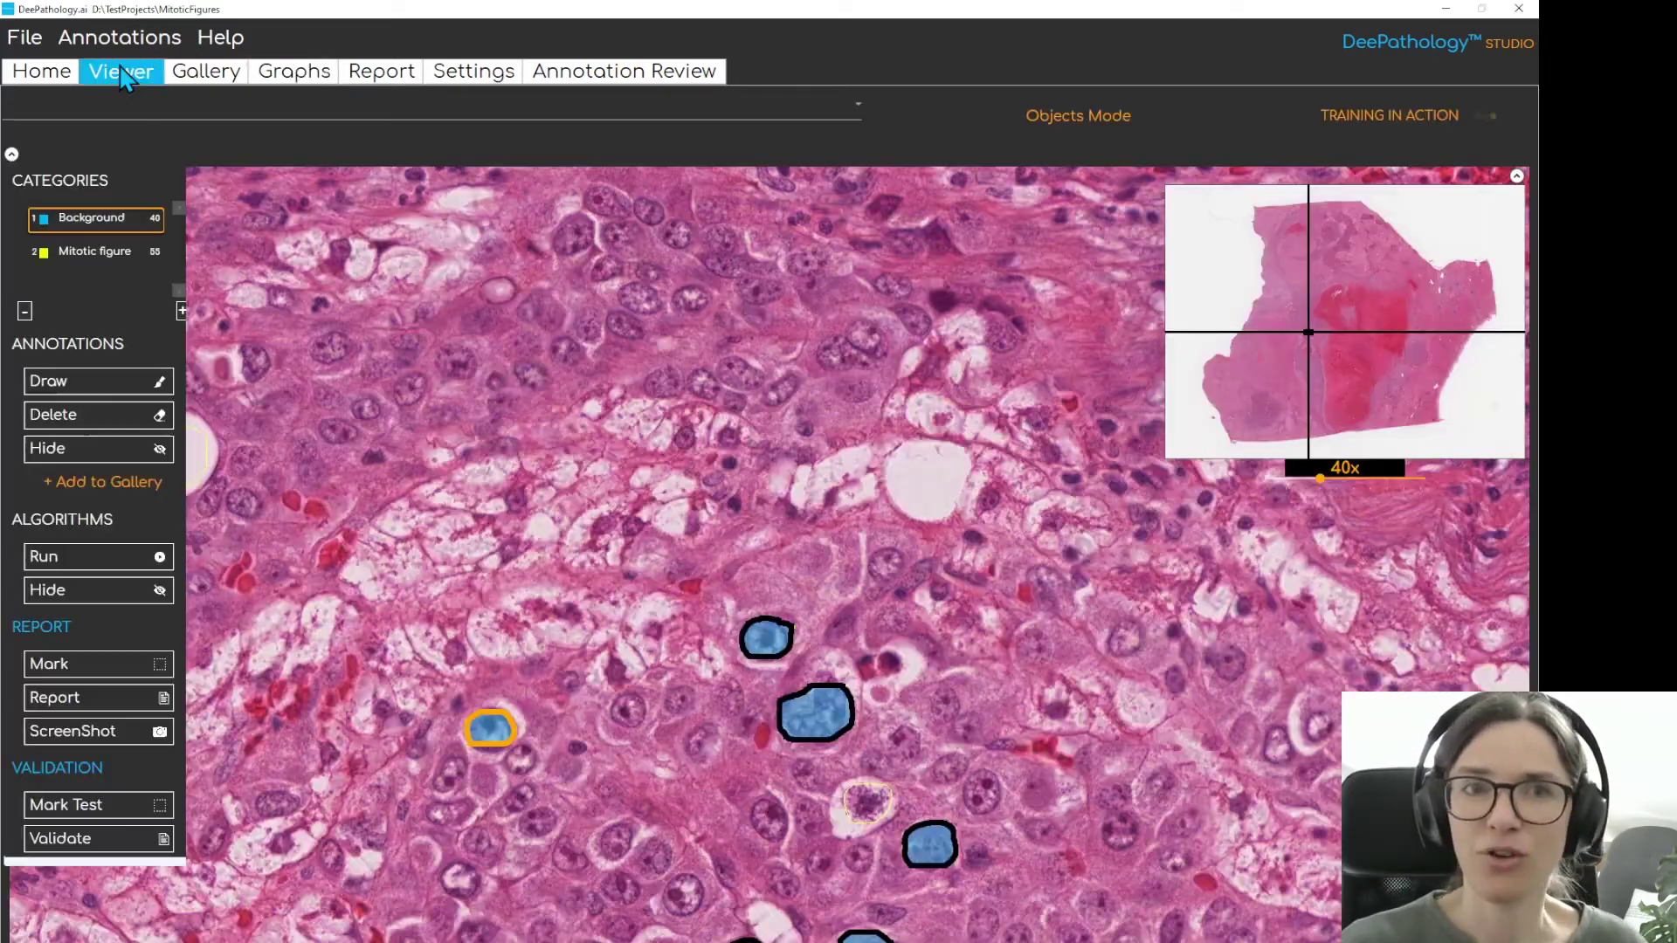
scroll(566, 503, down, 8)
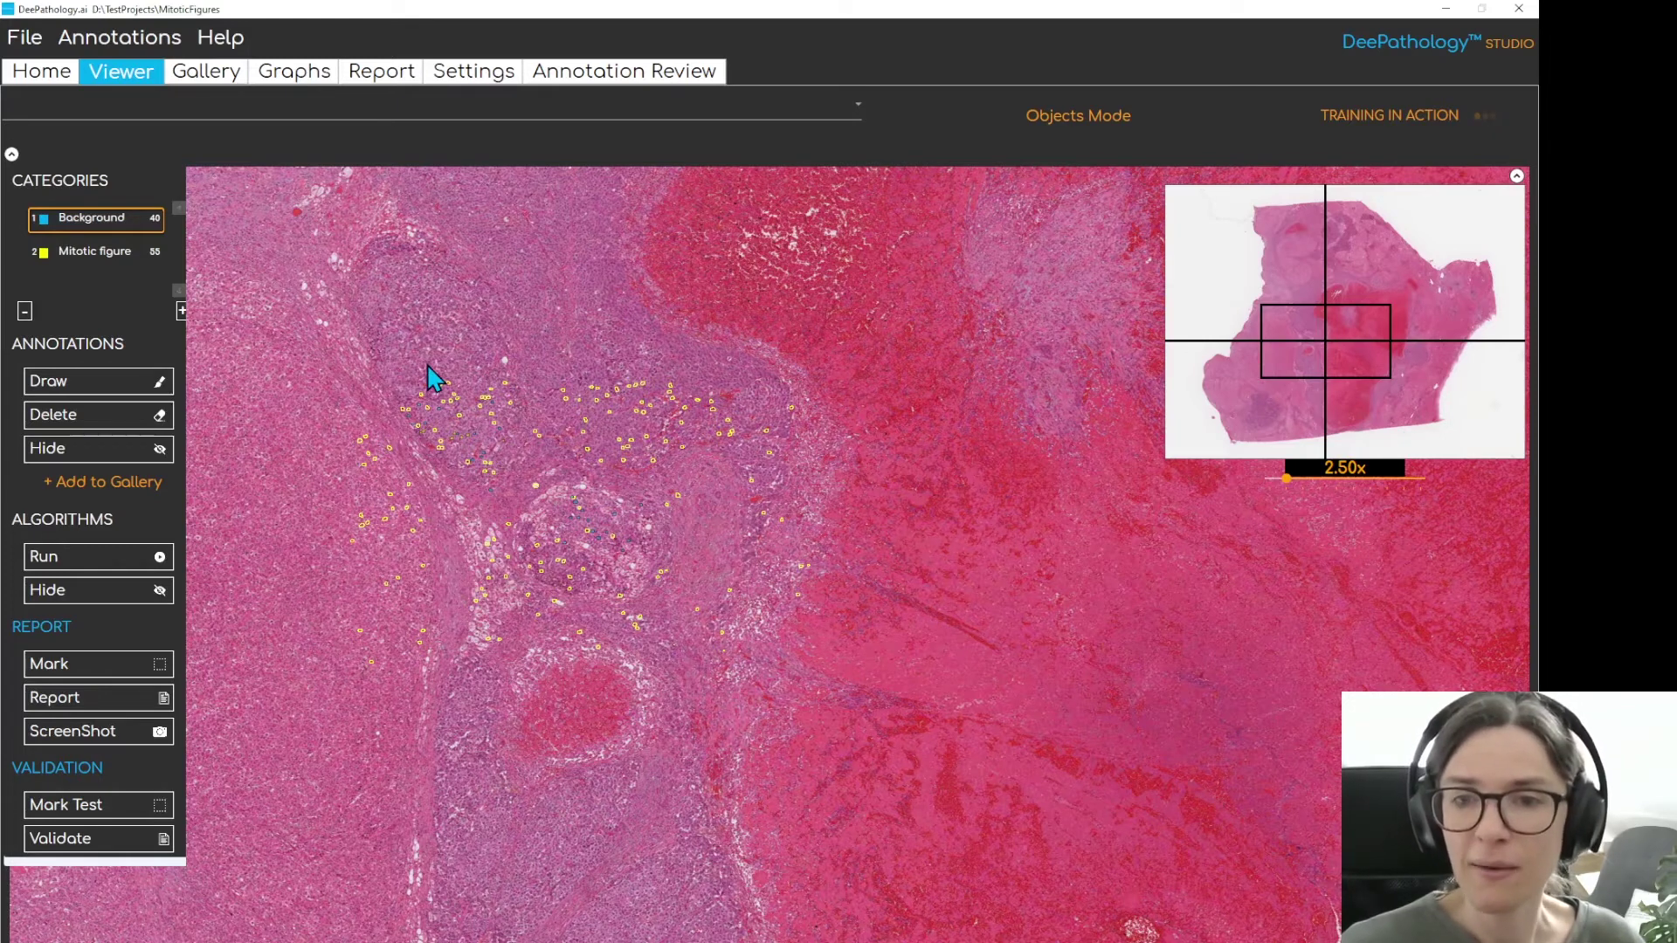
drag(521, 353, 529, 376)
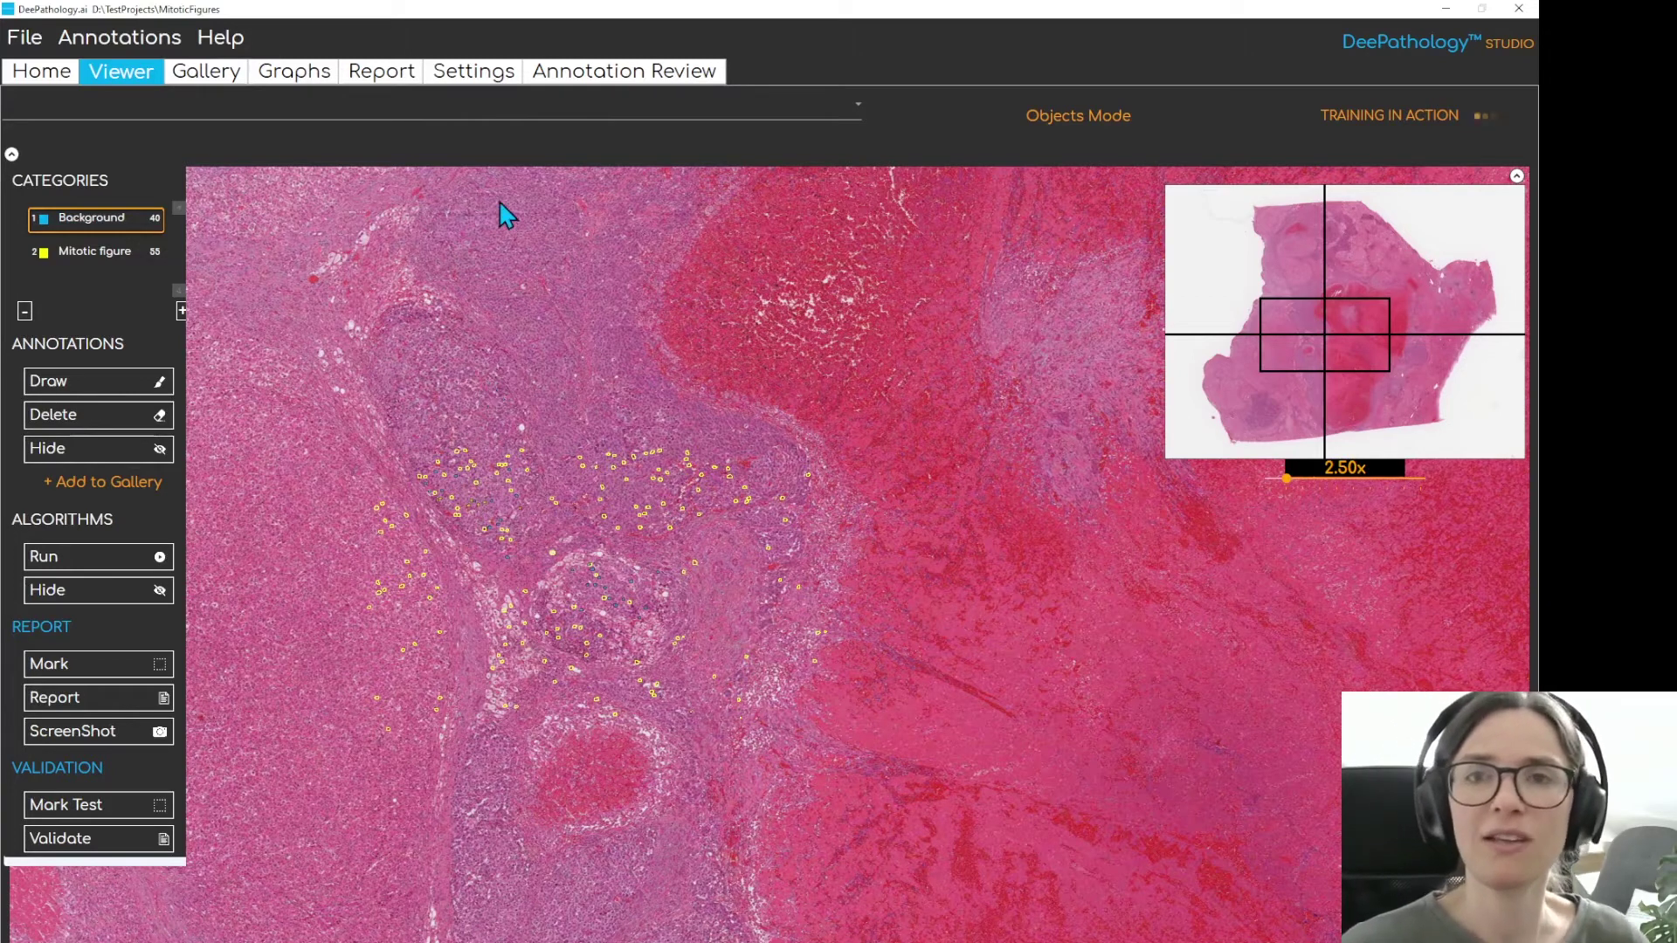
Review the annotated cells of all slides and categories in the annotation review and return to the slide
click(599, 79)
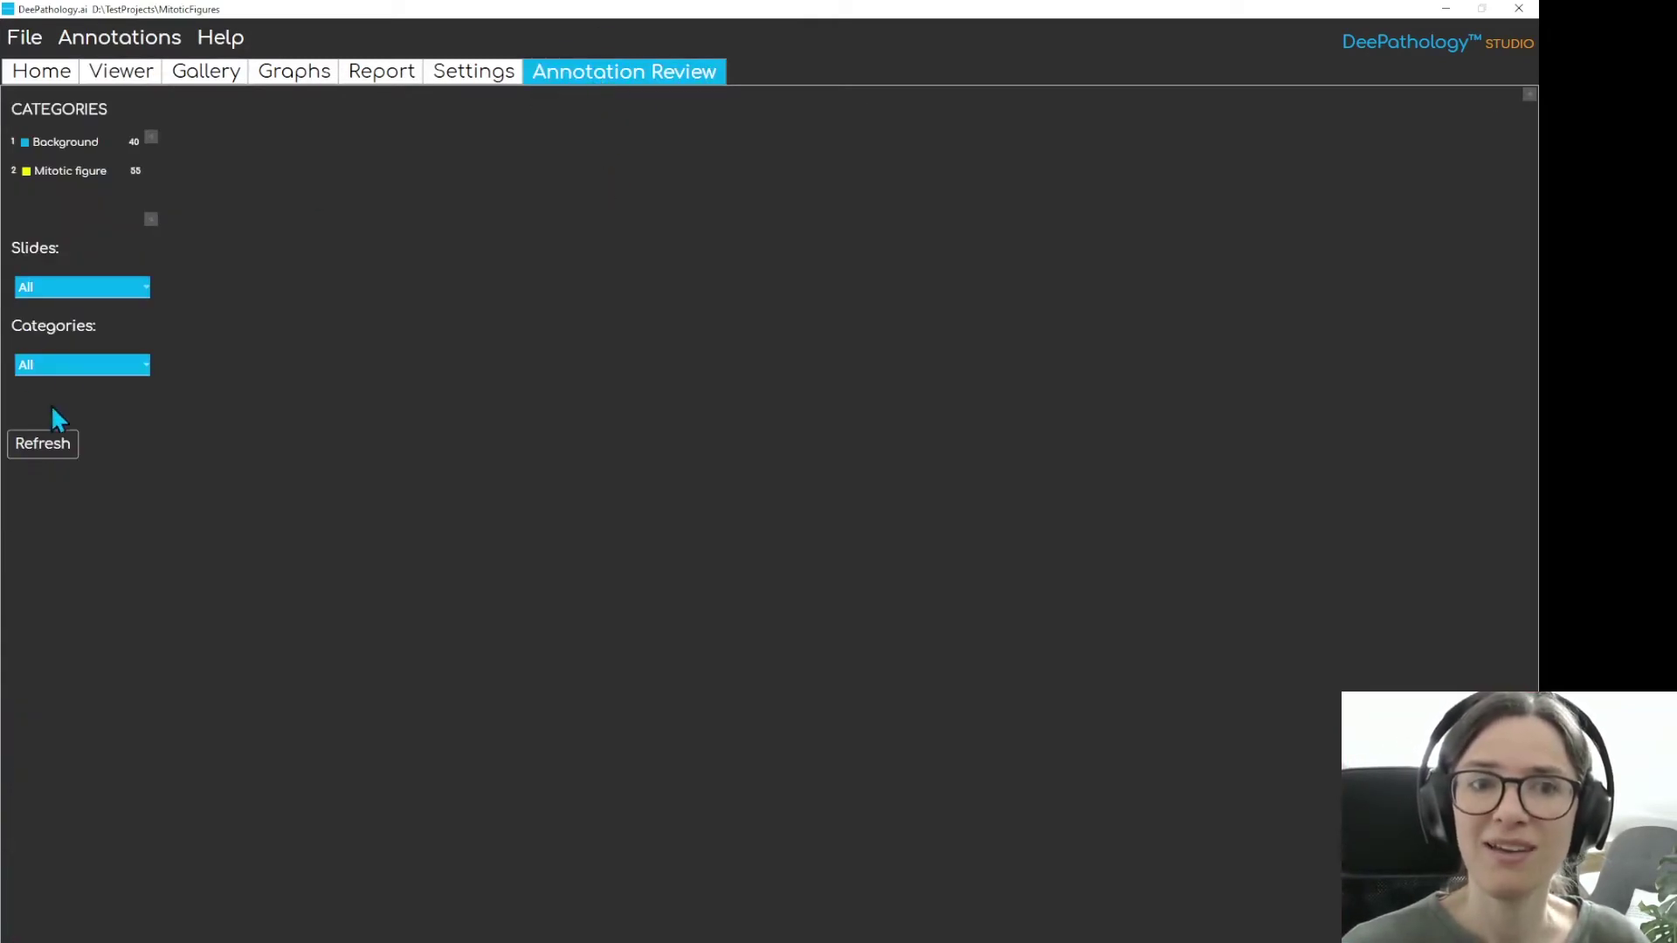
click(51, 442)
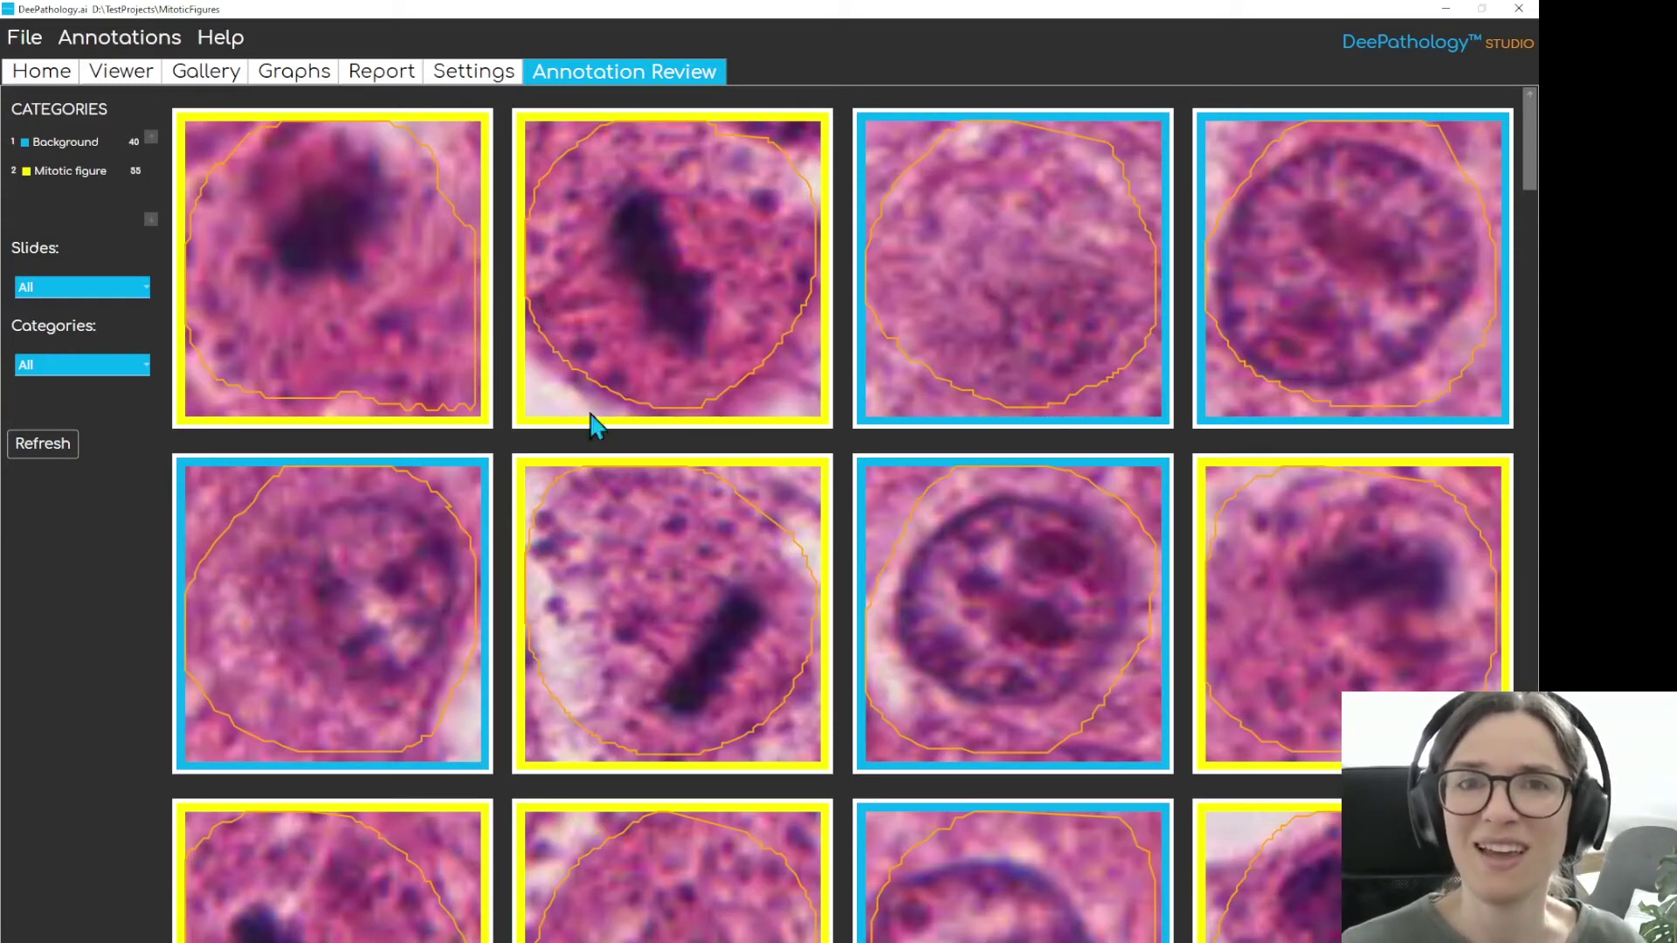
click(127, 78)
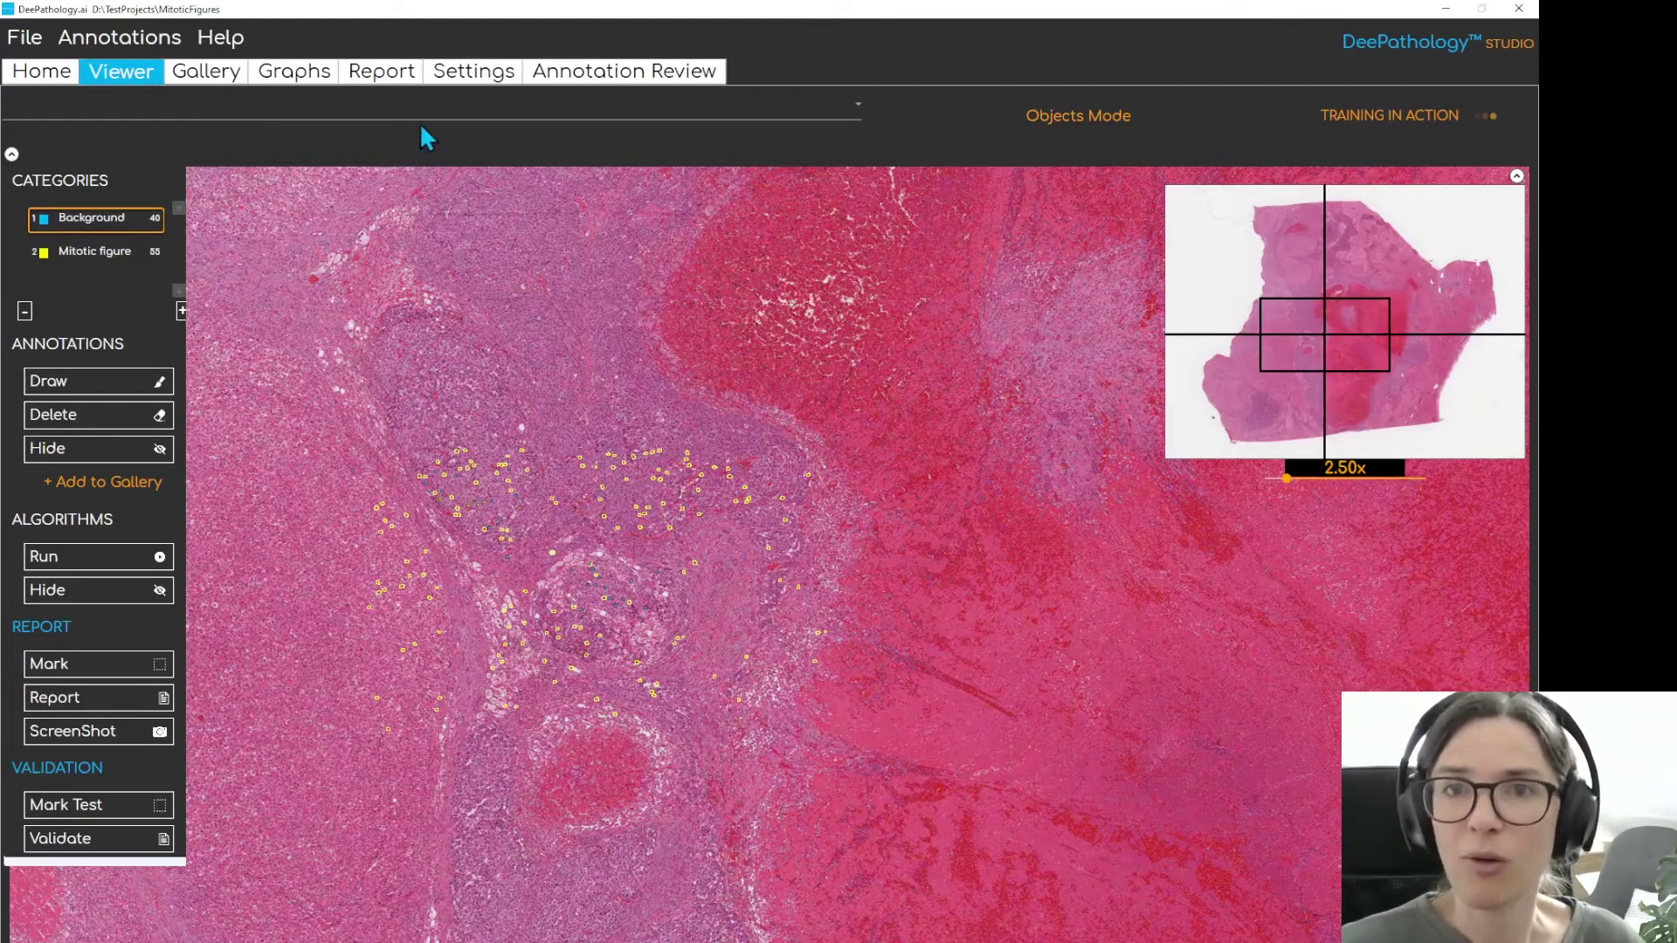
Stop the model training by setting the freeze status to Frozen, and return to the slide
click(464, 76)
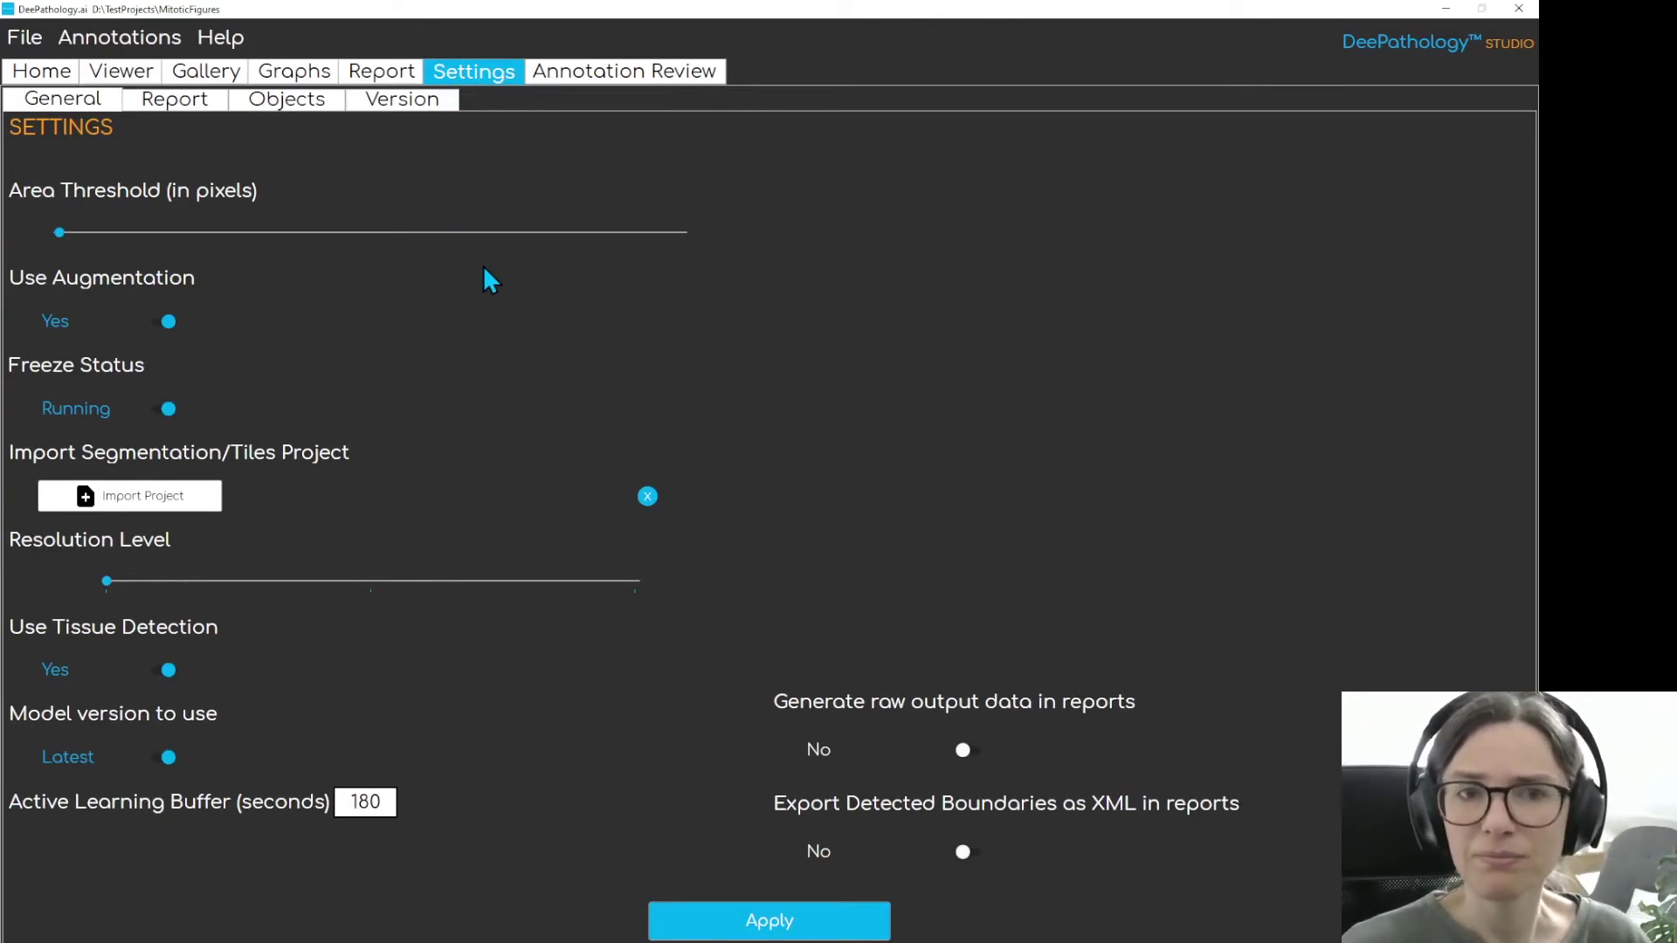
click(168, 411)
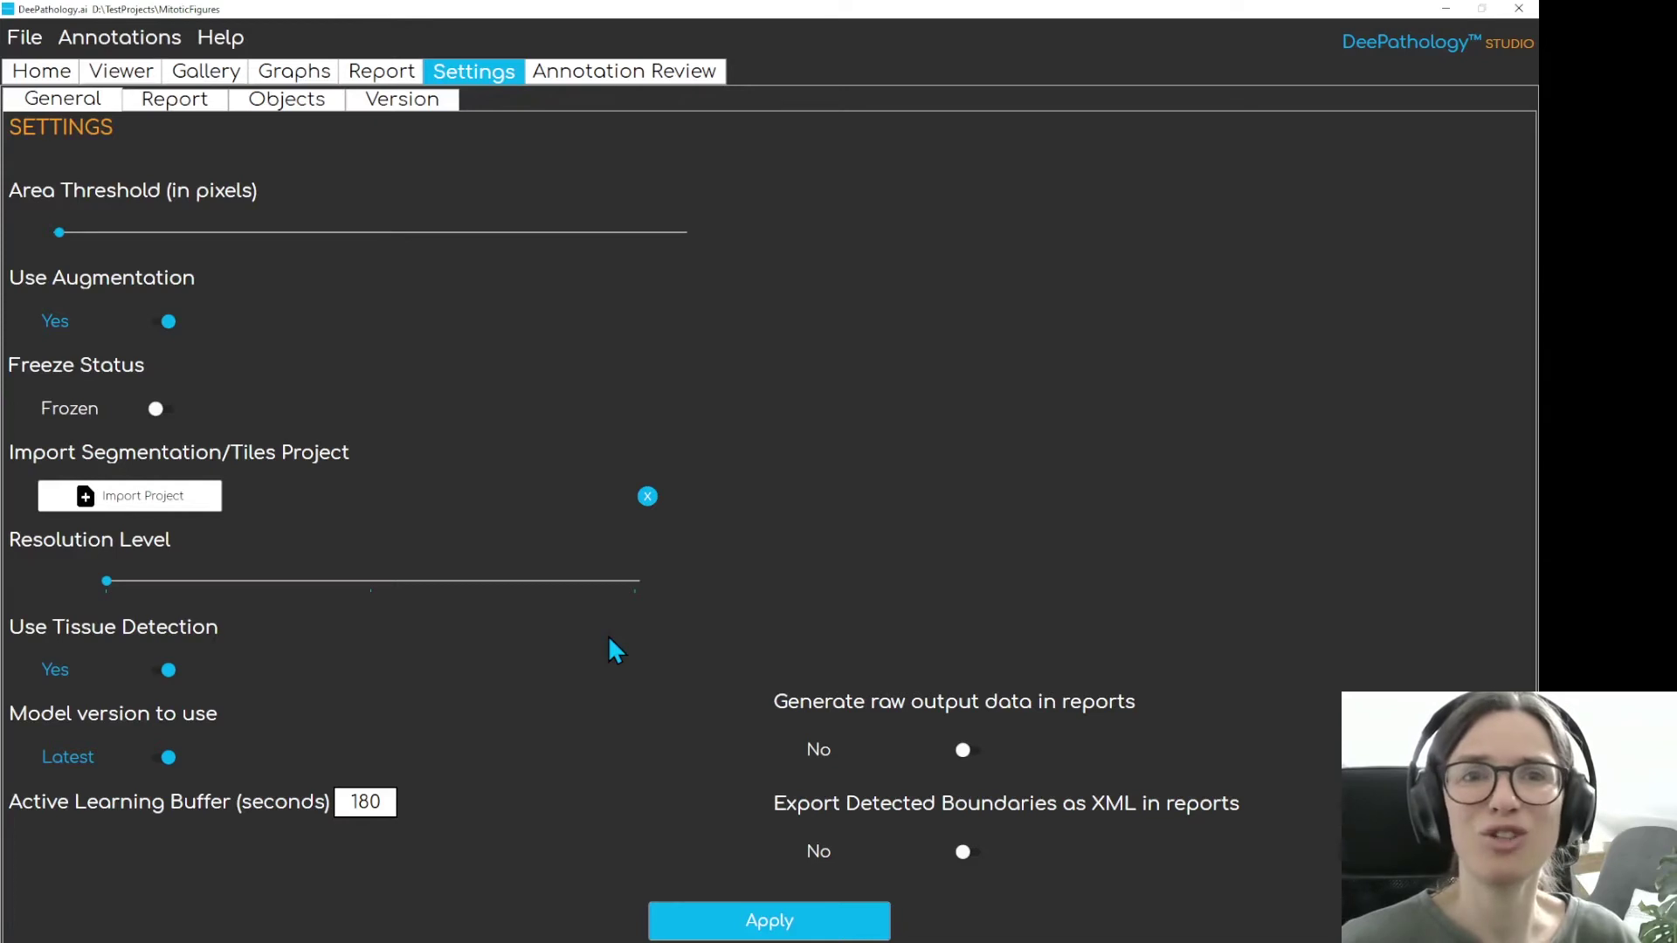
click(122, 74)
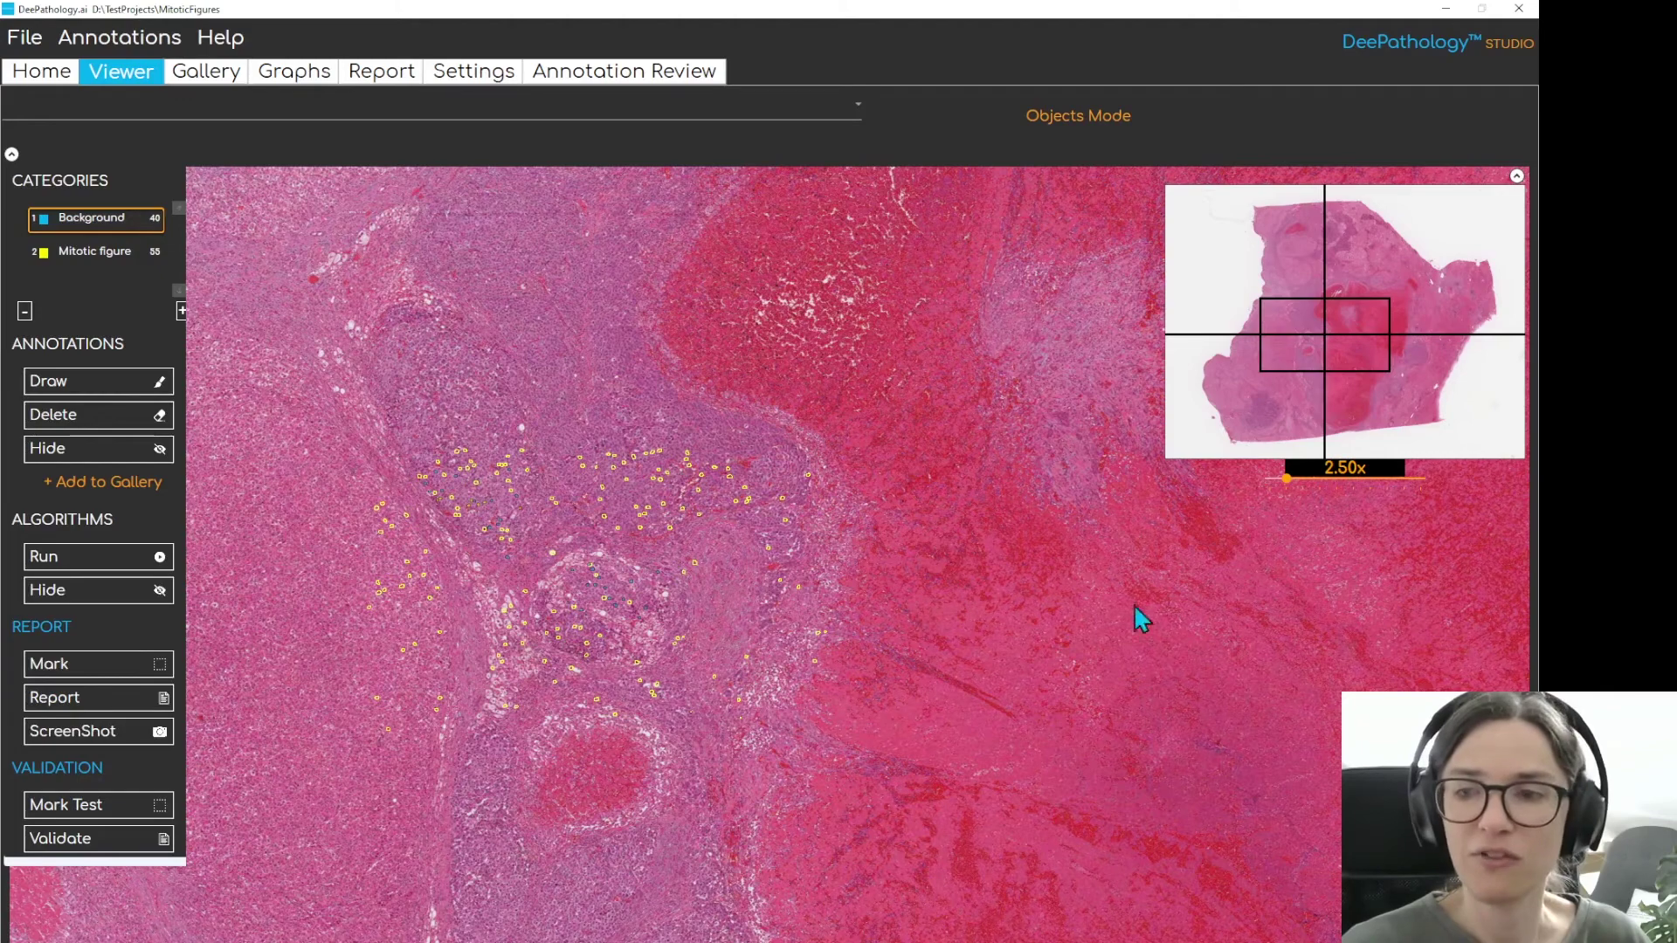
Generate a report for an oval region marked in the purple tumour tissue just below the round red nodule, and review its spreadsheet
drag(723, 734, 717, 533)
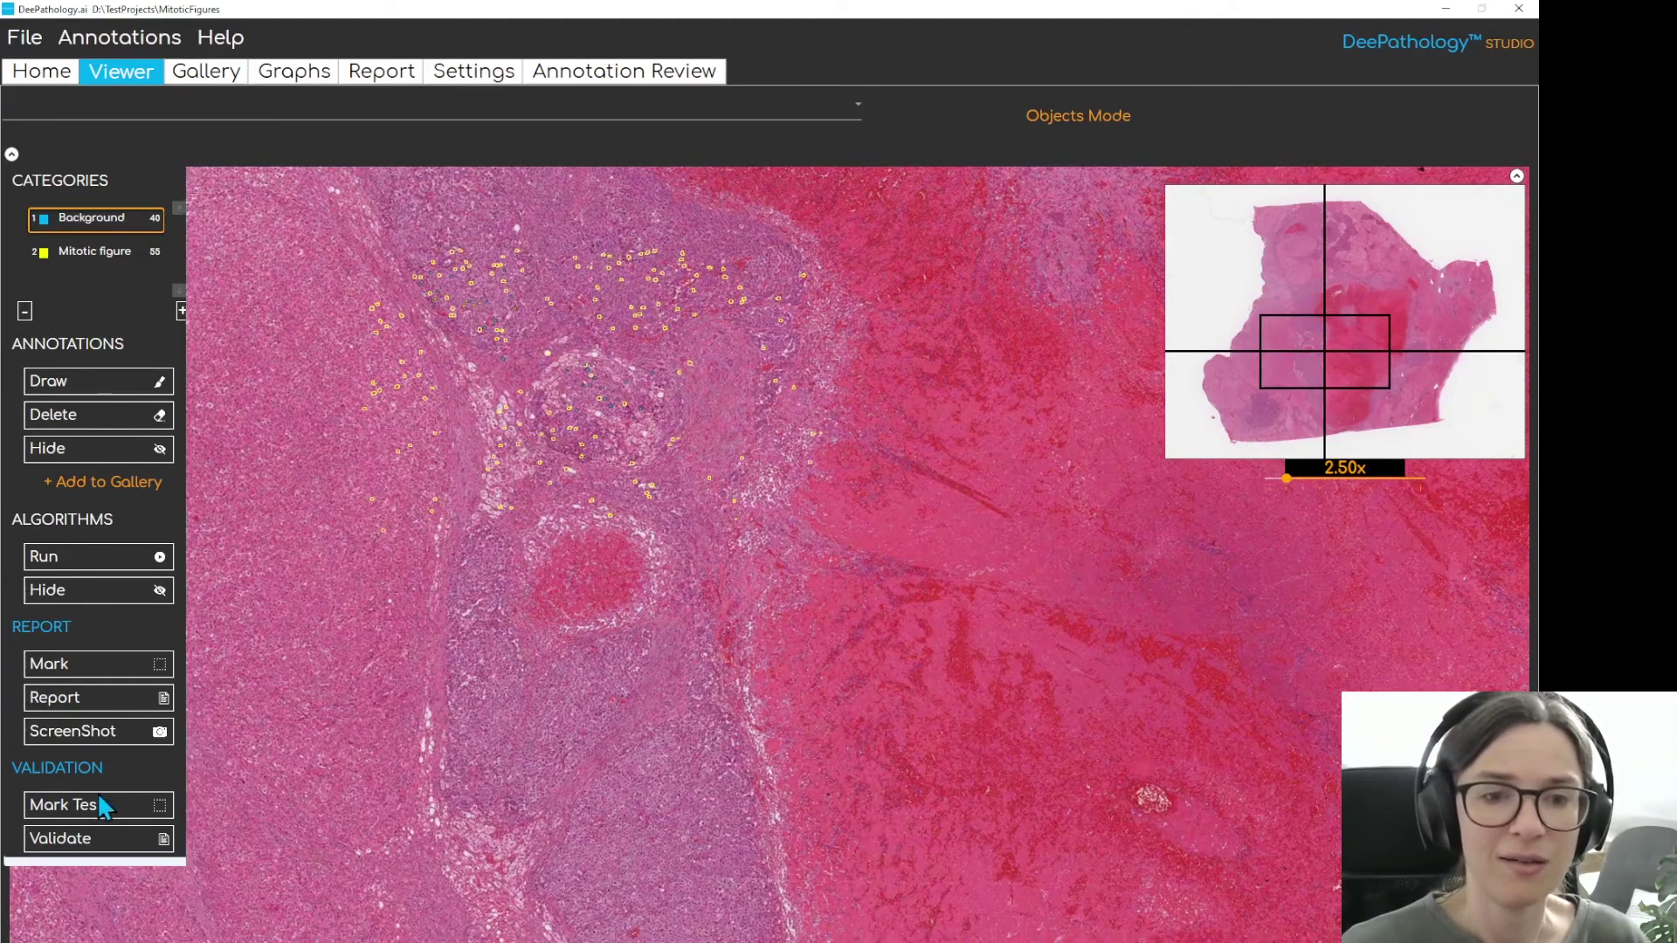
click(73, 666)
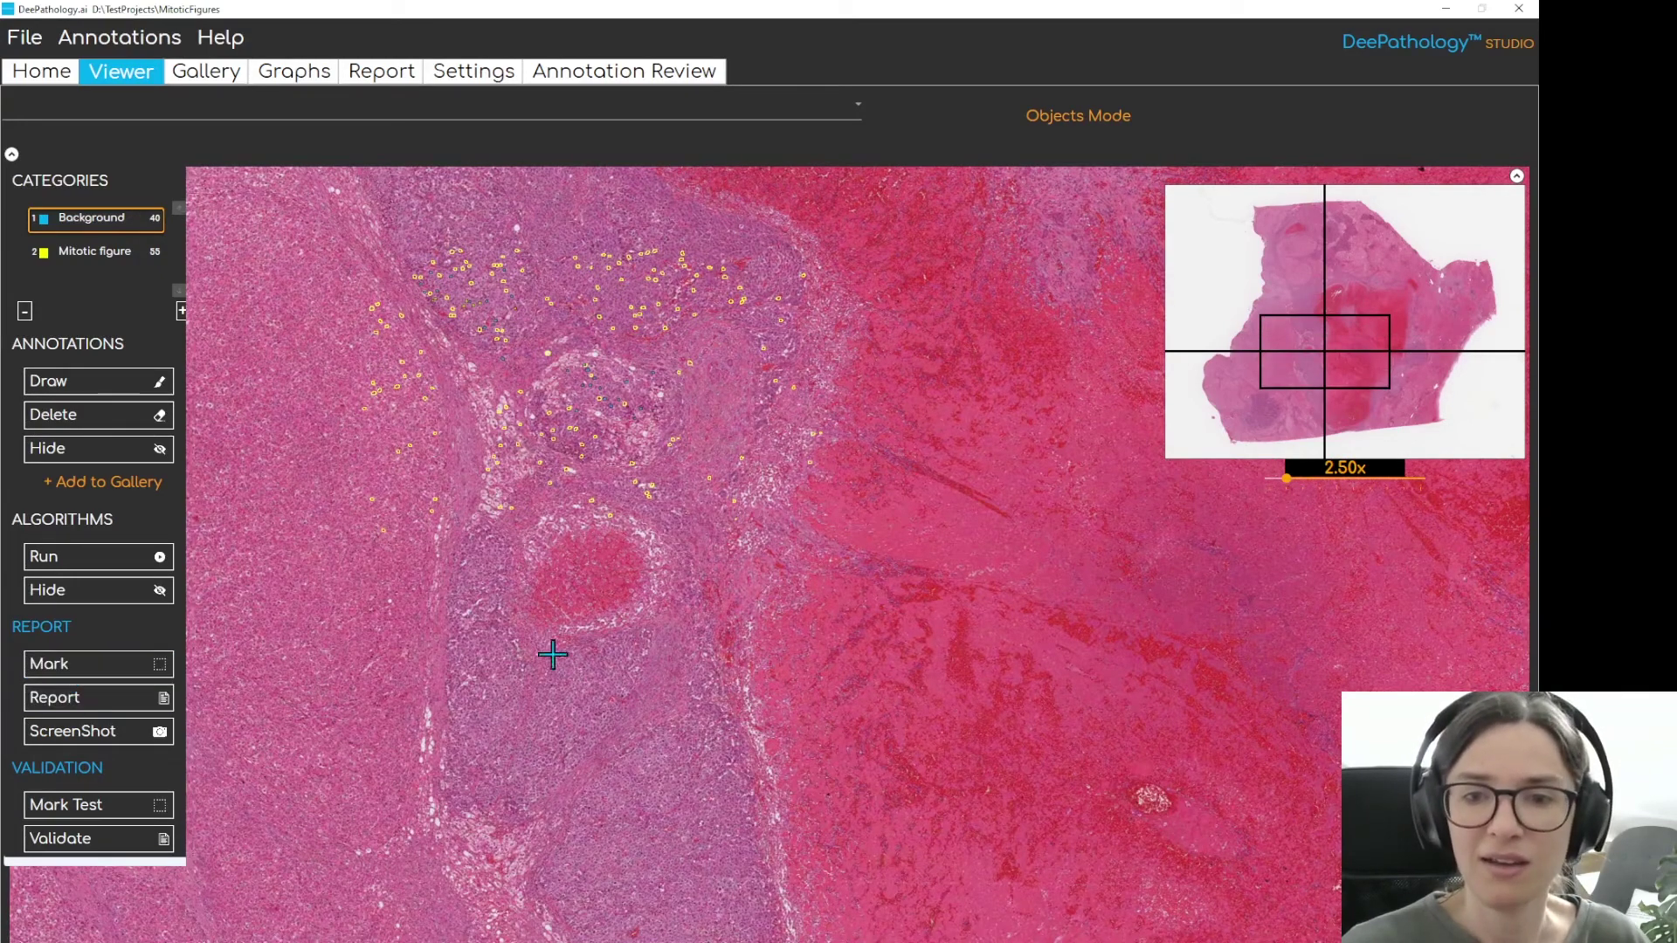
mouse_move(509, 624)
mouse_down()
mouse_move(471, 630)
mouse_move(458, 685)
mouse_move(466, 733)
mouse_move(526, 768)
mouse_move(572, 748)
mouse_move(588, 705)
mouse_move(536, 646)
mouse_up()
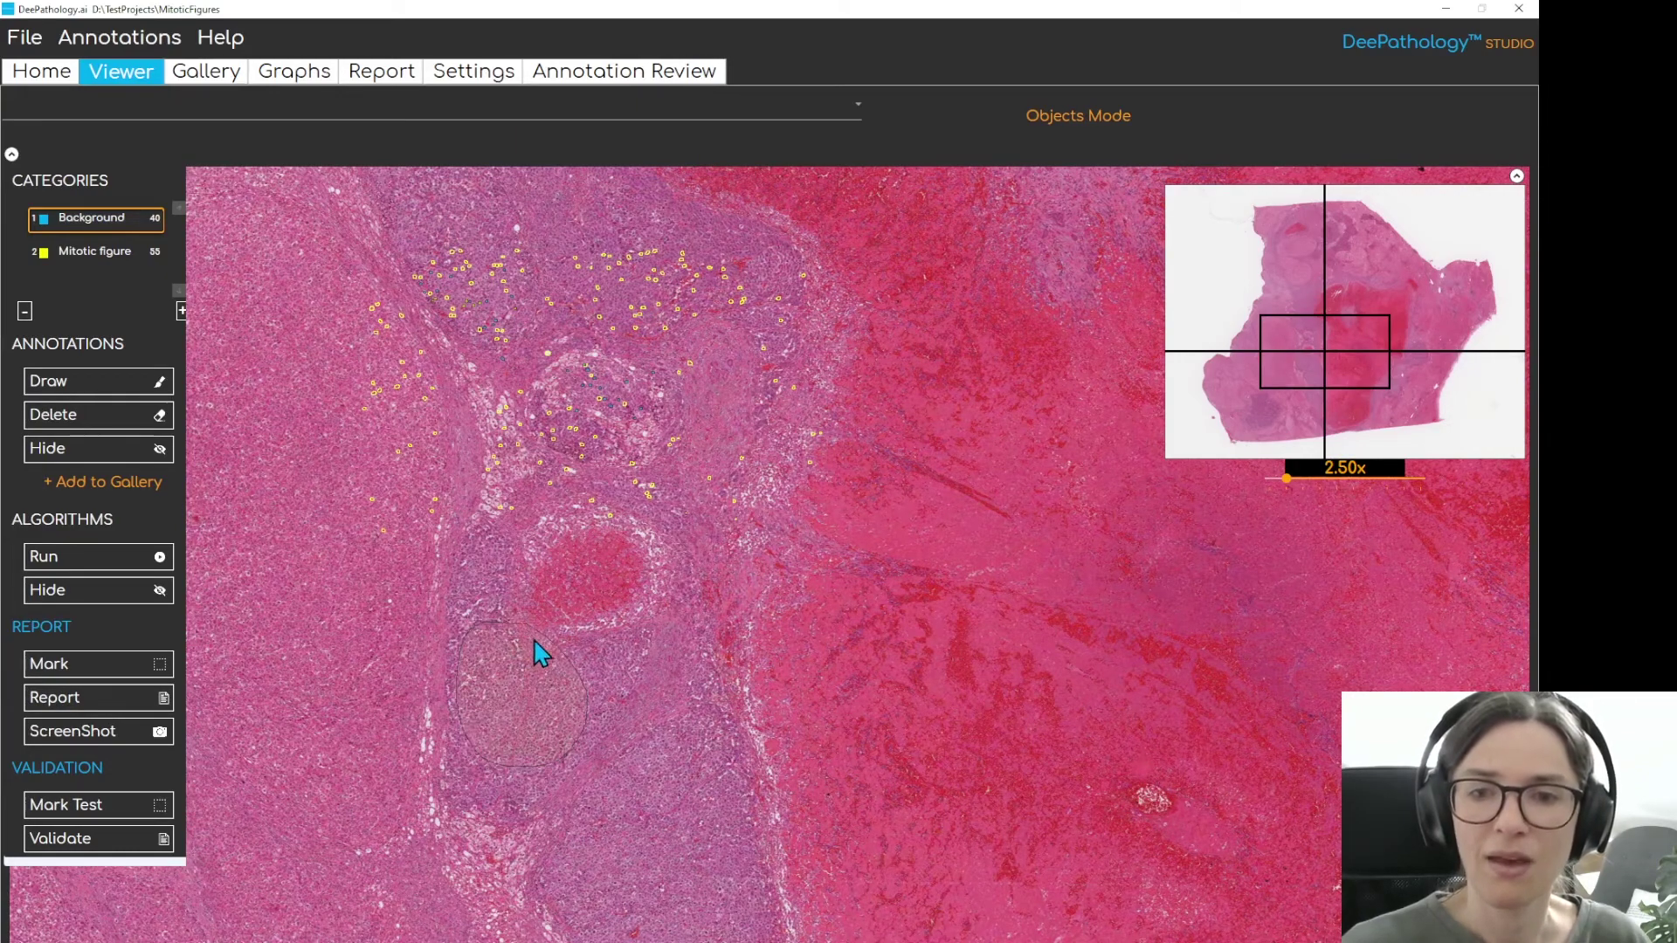
click(92, 712)
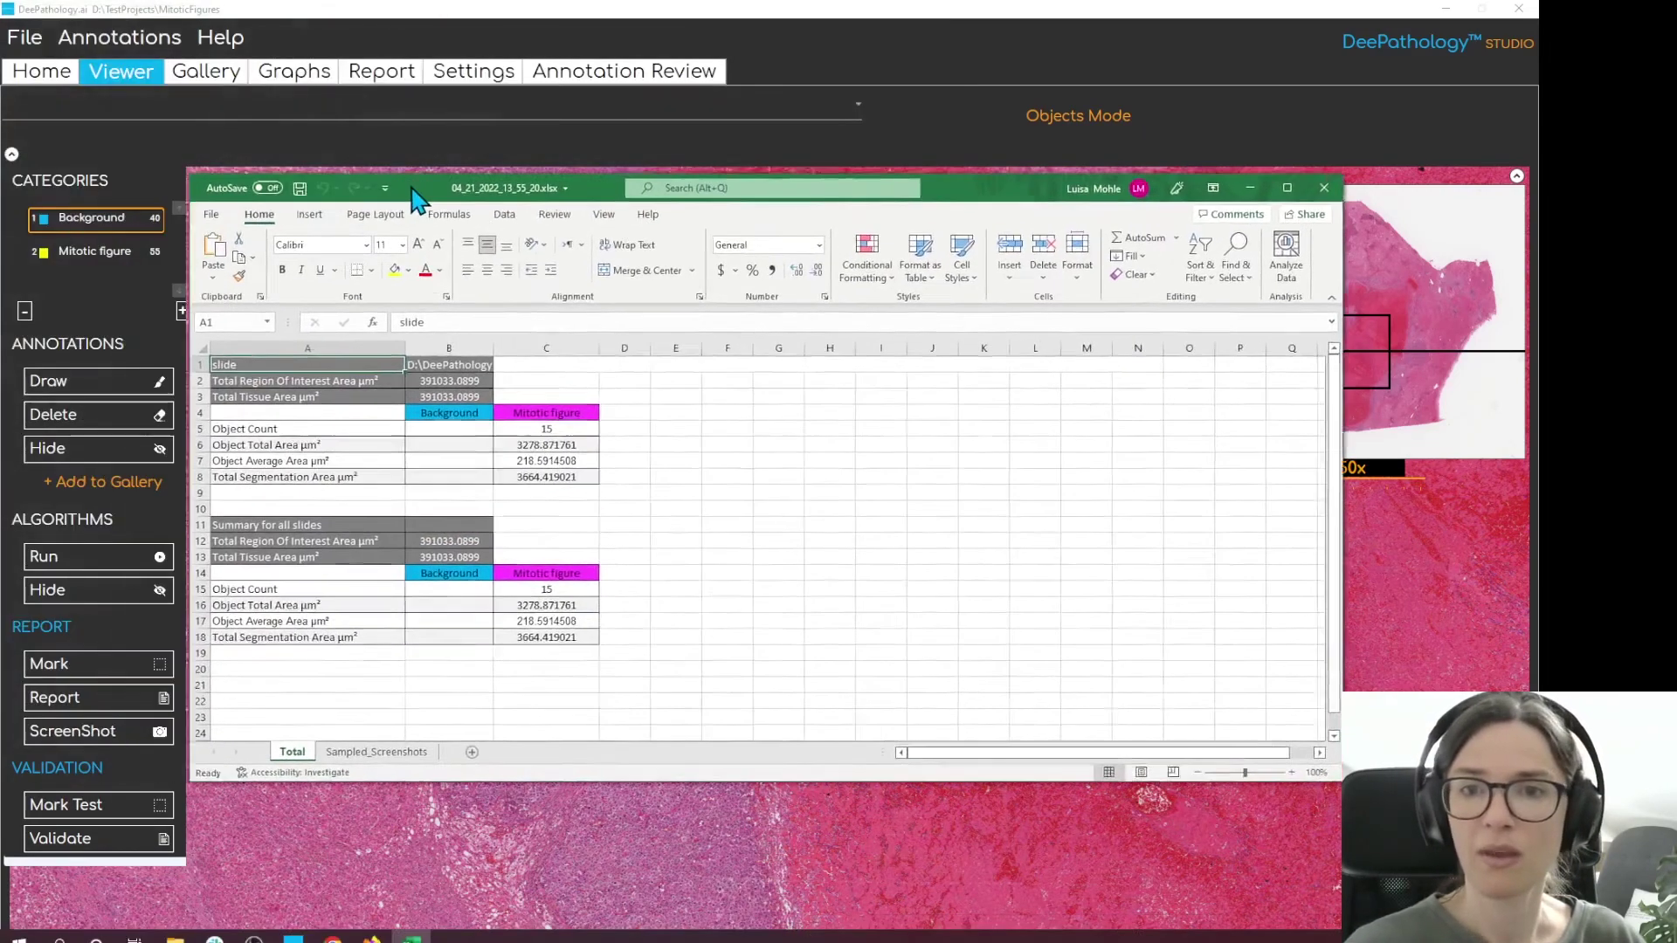
drag(410, 190, 421, 208)
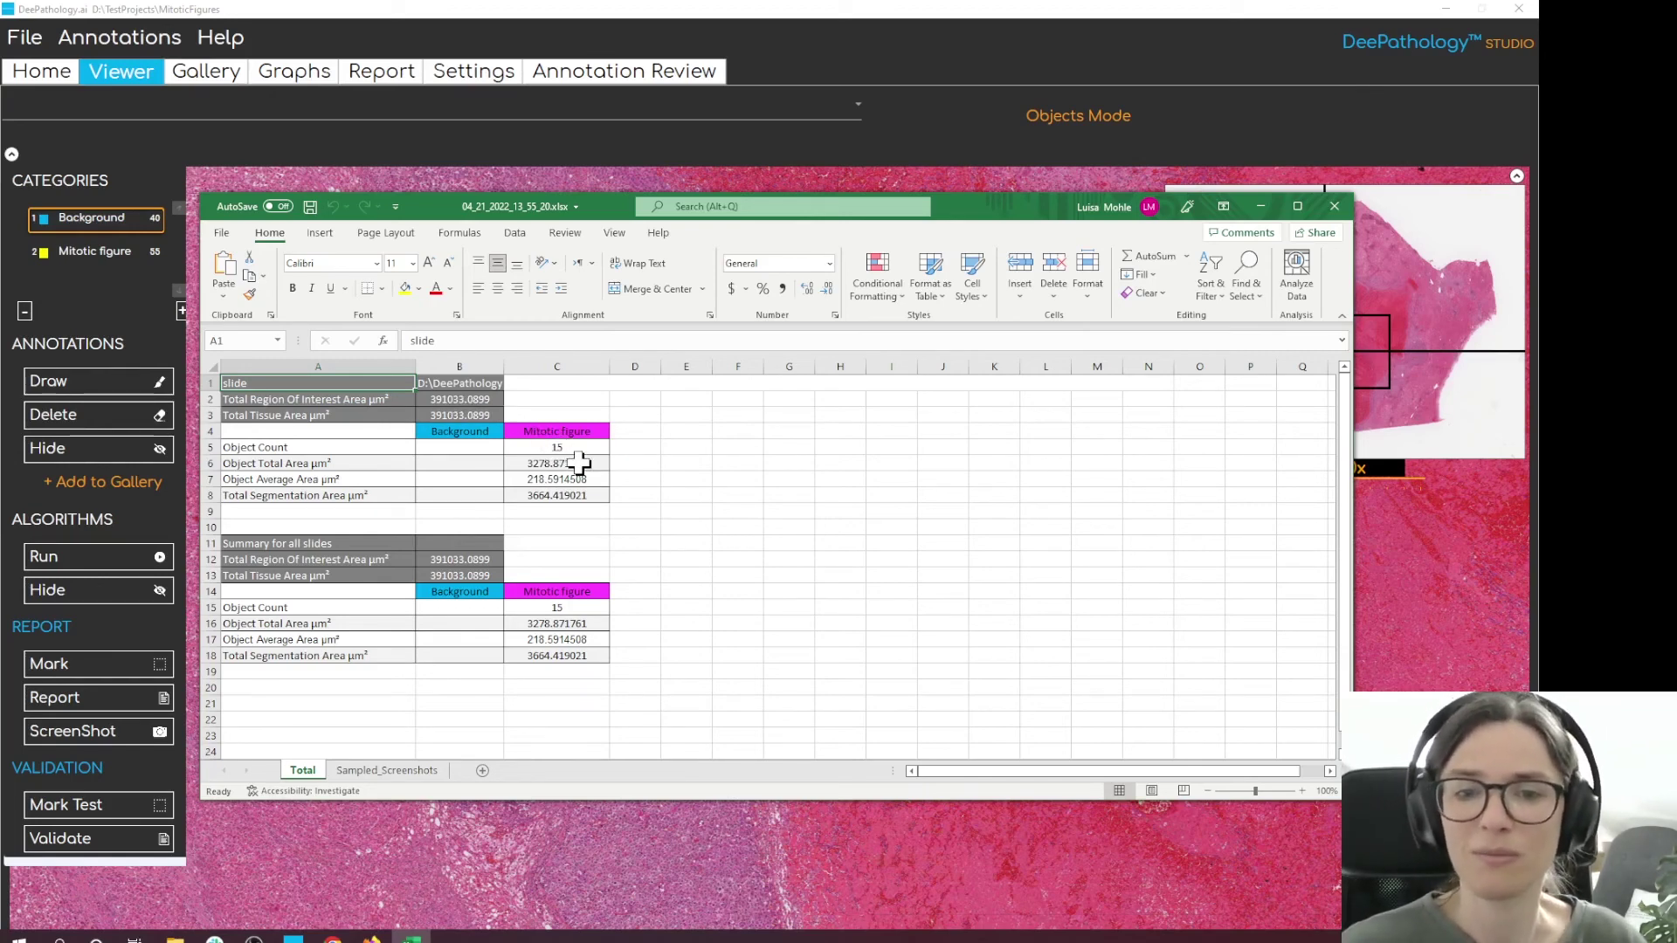
click(827, 31)
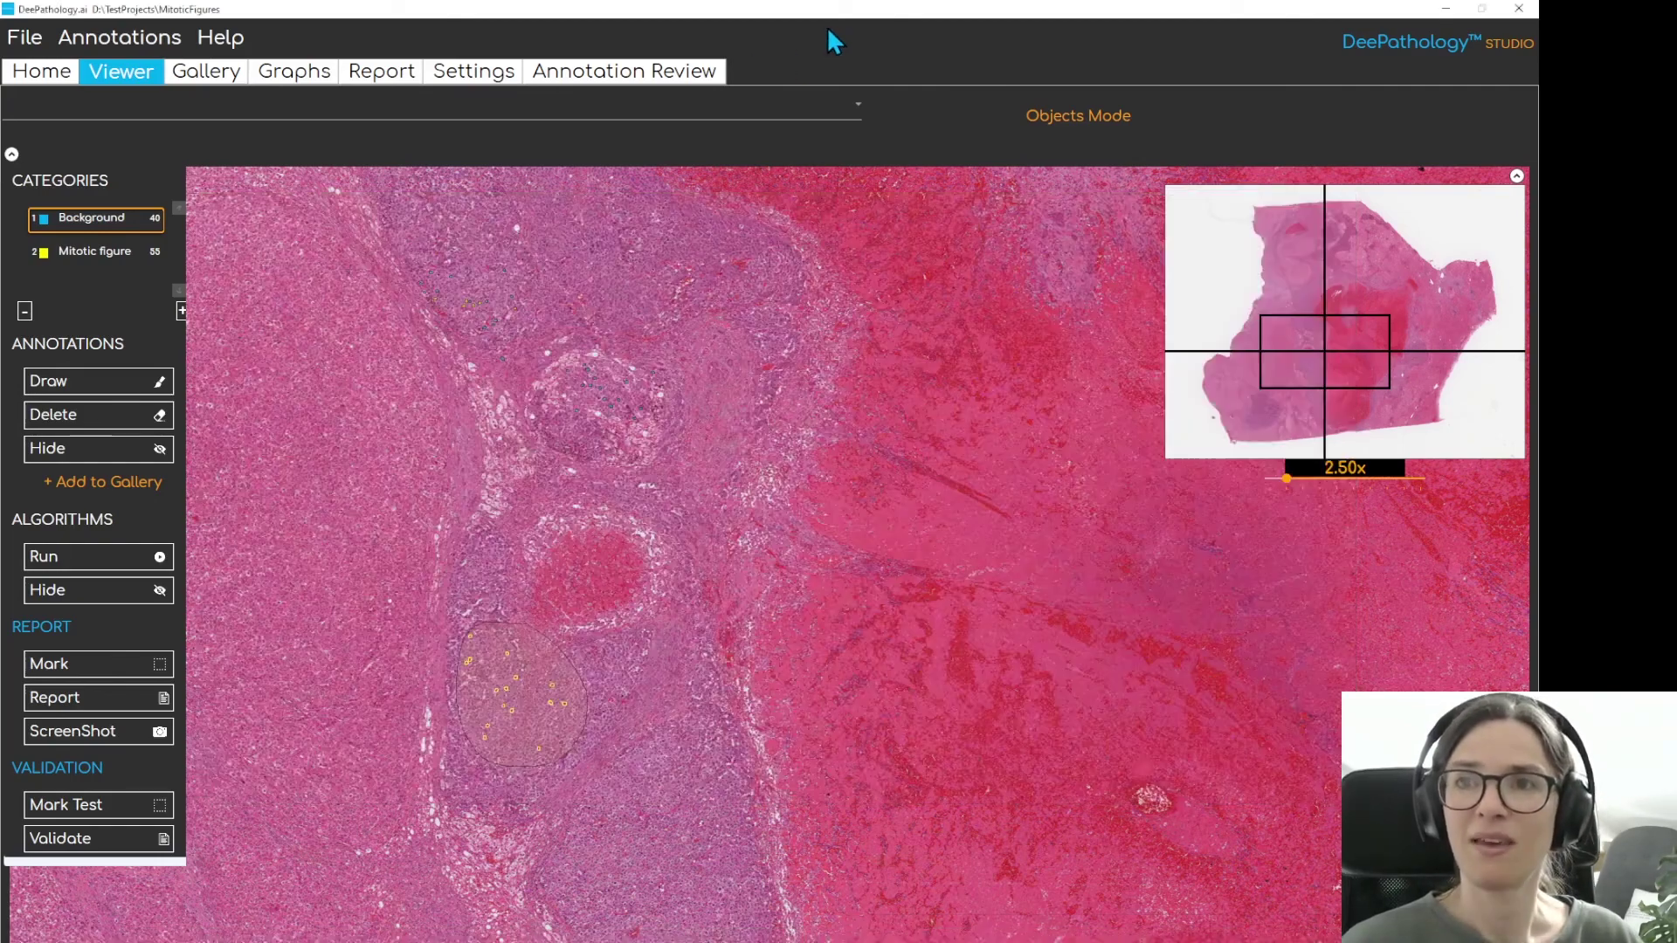